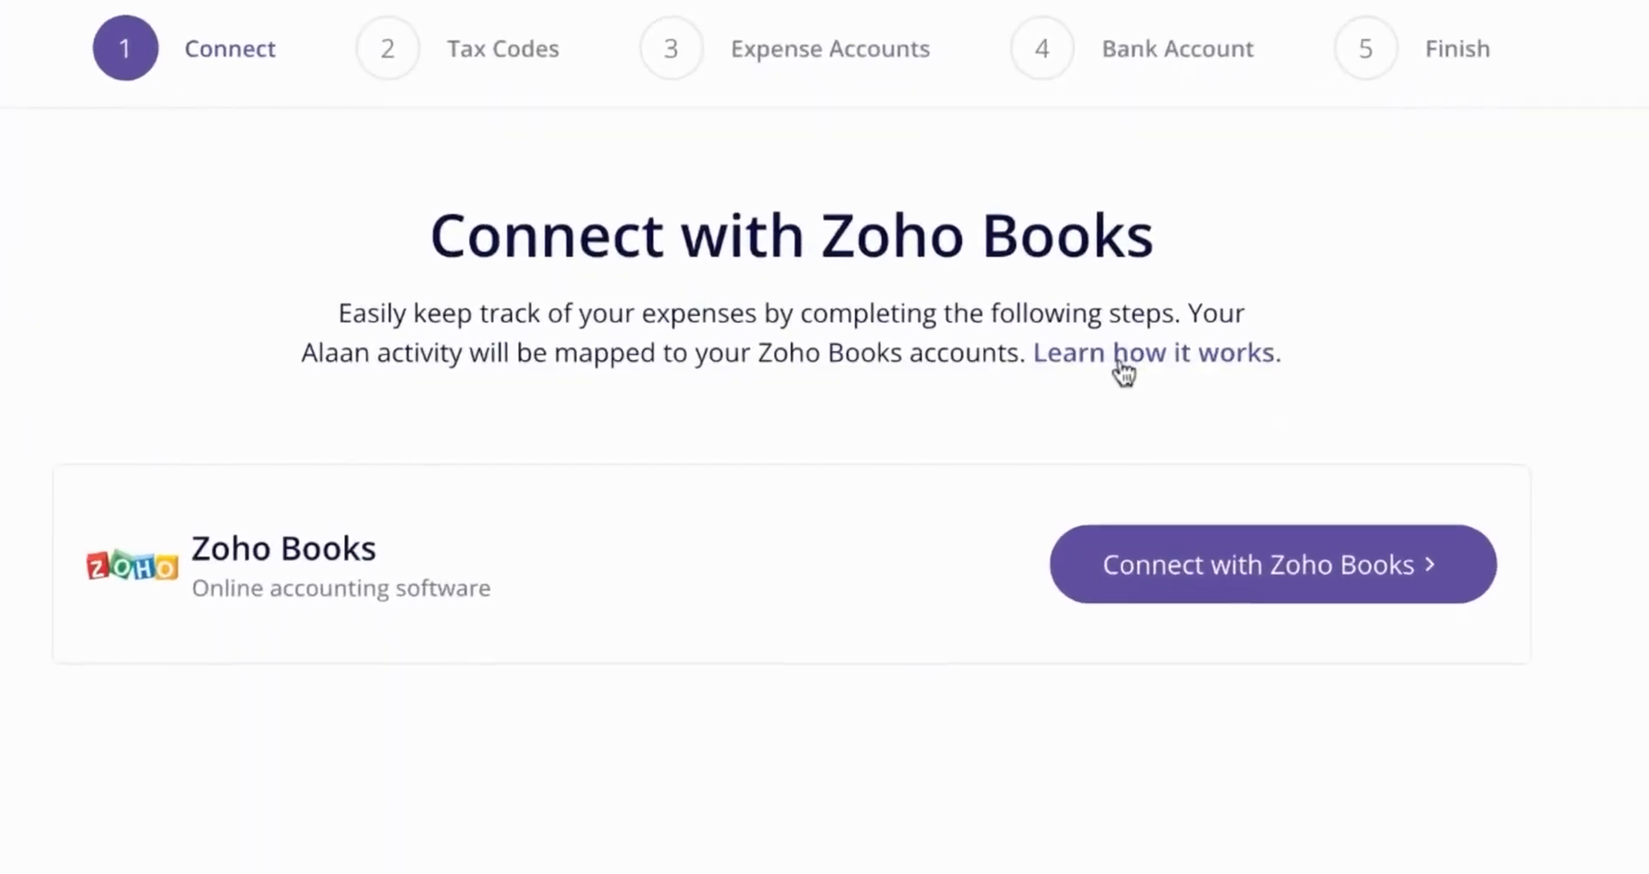
- View how the integration works, then start the Zoho Books connection and sign in with the Zoho account's e-mail and password
{"action": "left_click", "coordinate": [1121, 359]}
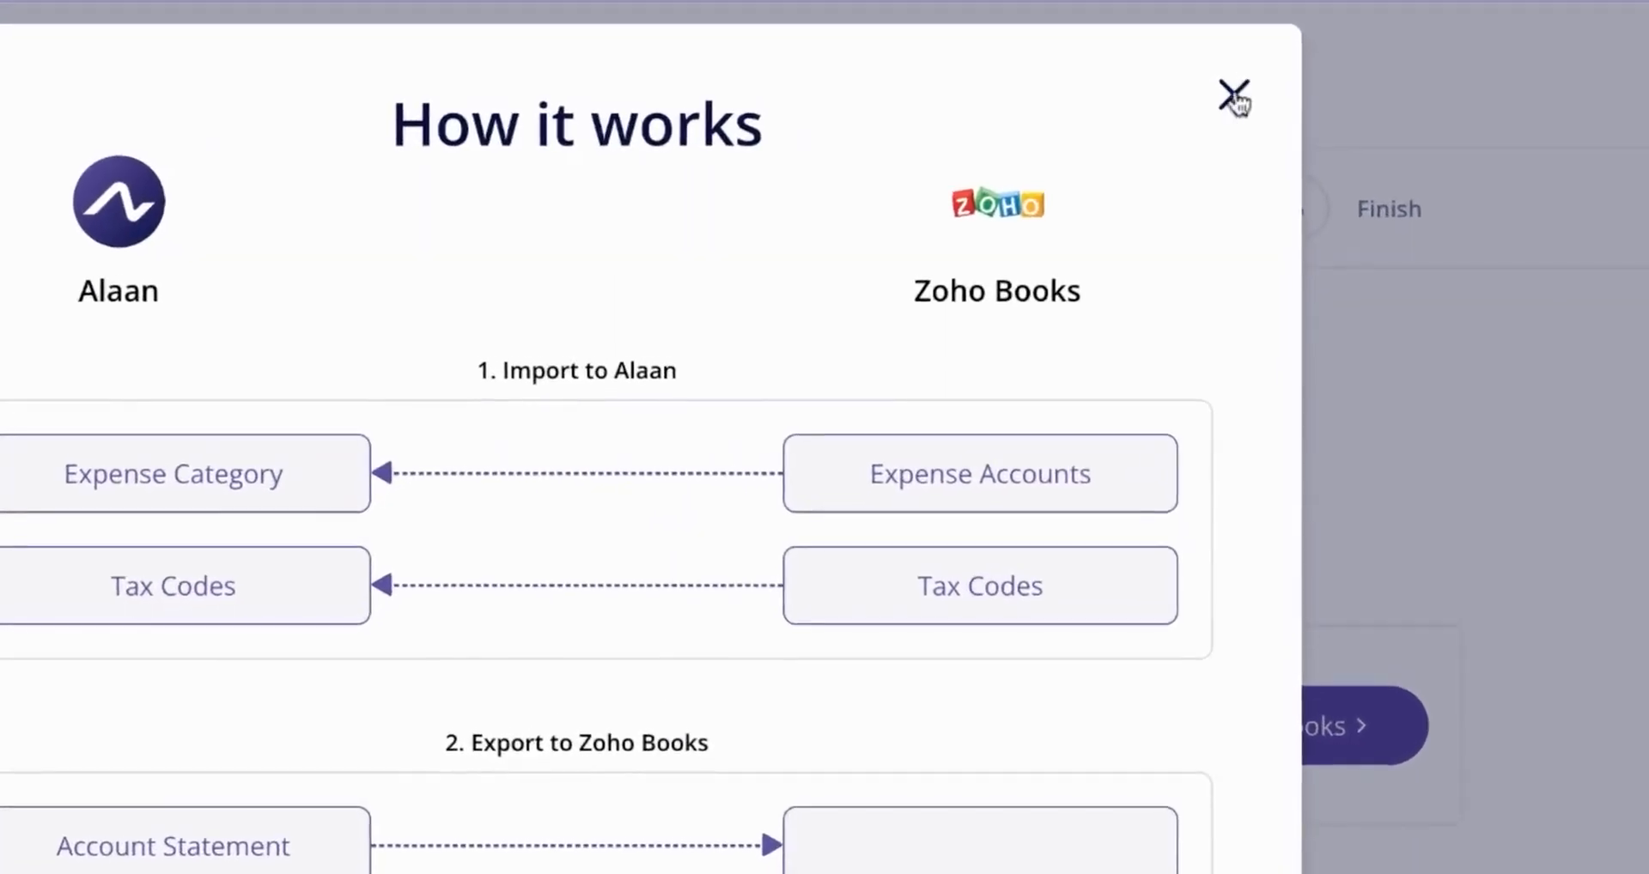
{"action": "left_click", "coordinate": [1234, 92]}
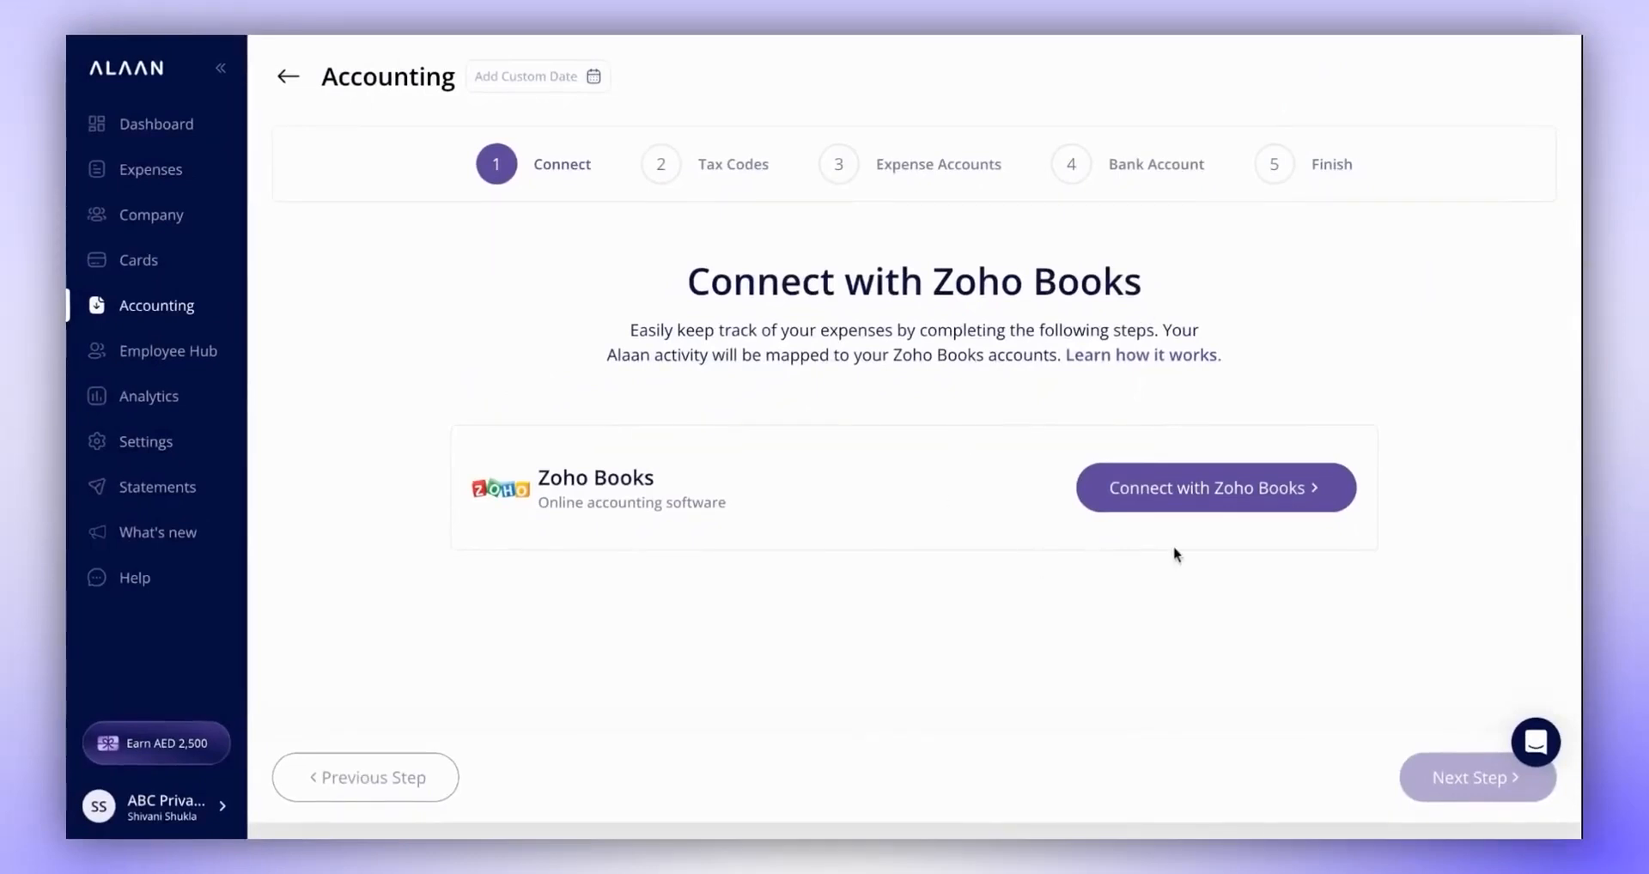
{"action": "left_click", "coordinate": [1232, 501]}
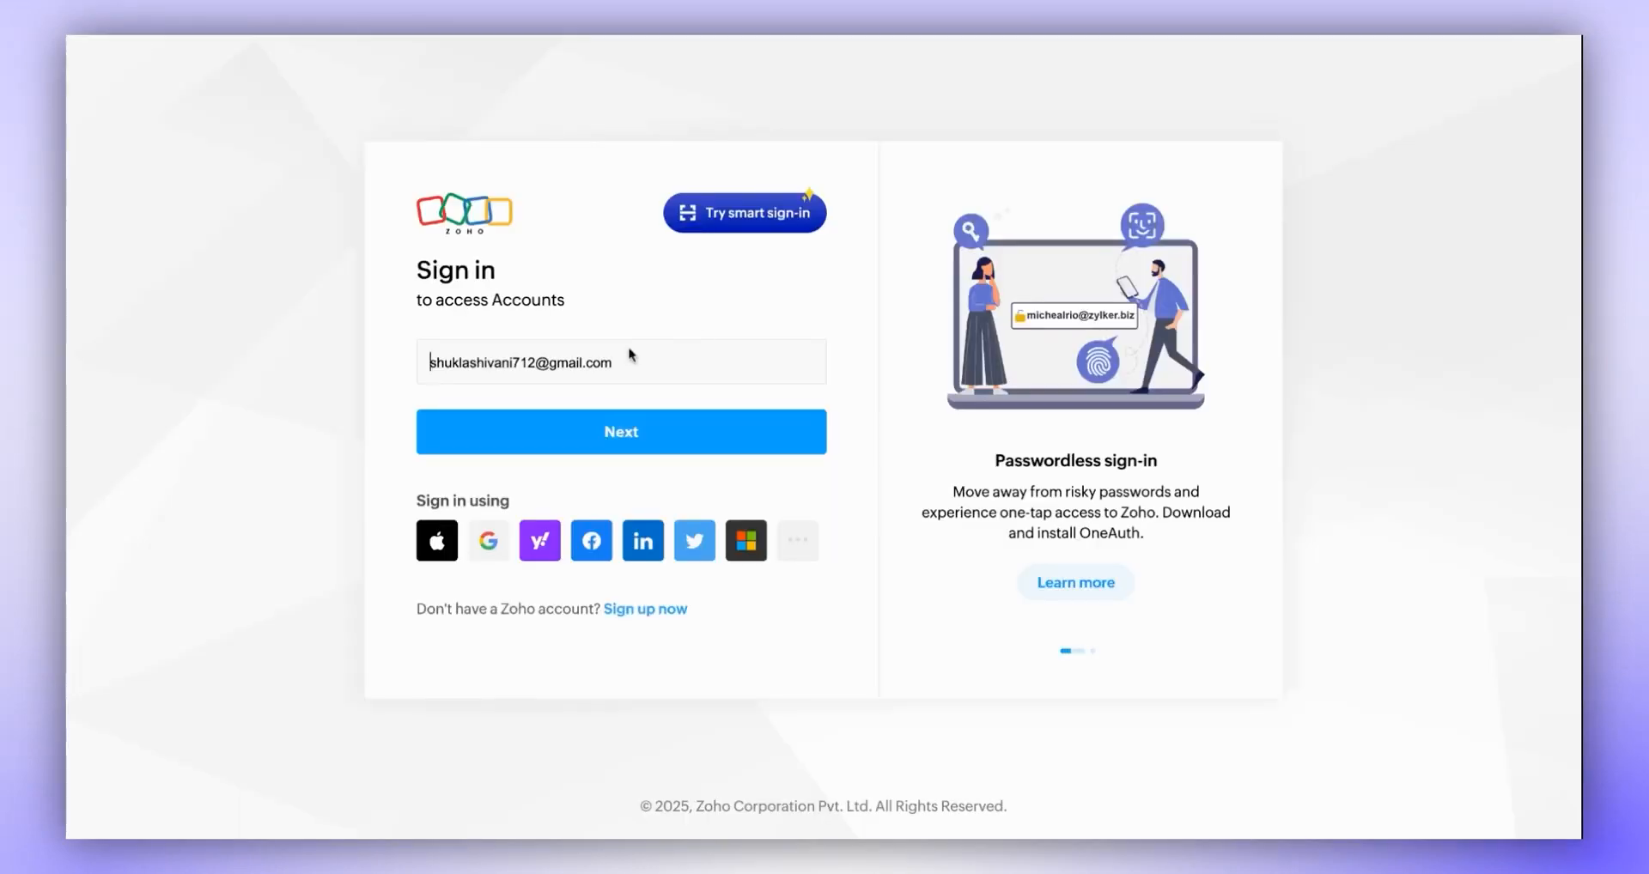
{"action": "left_click", "coordinate": [612, 436]}
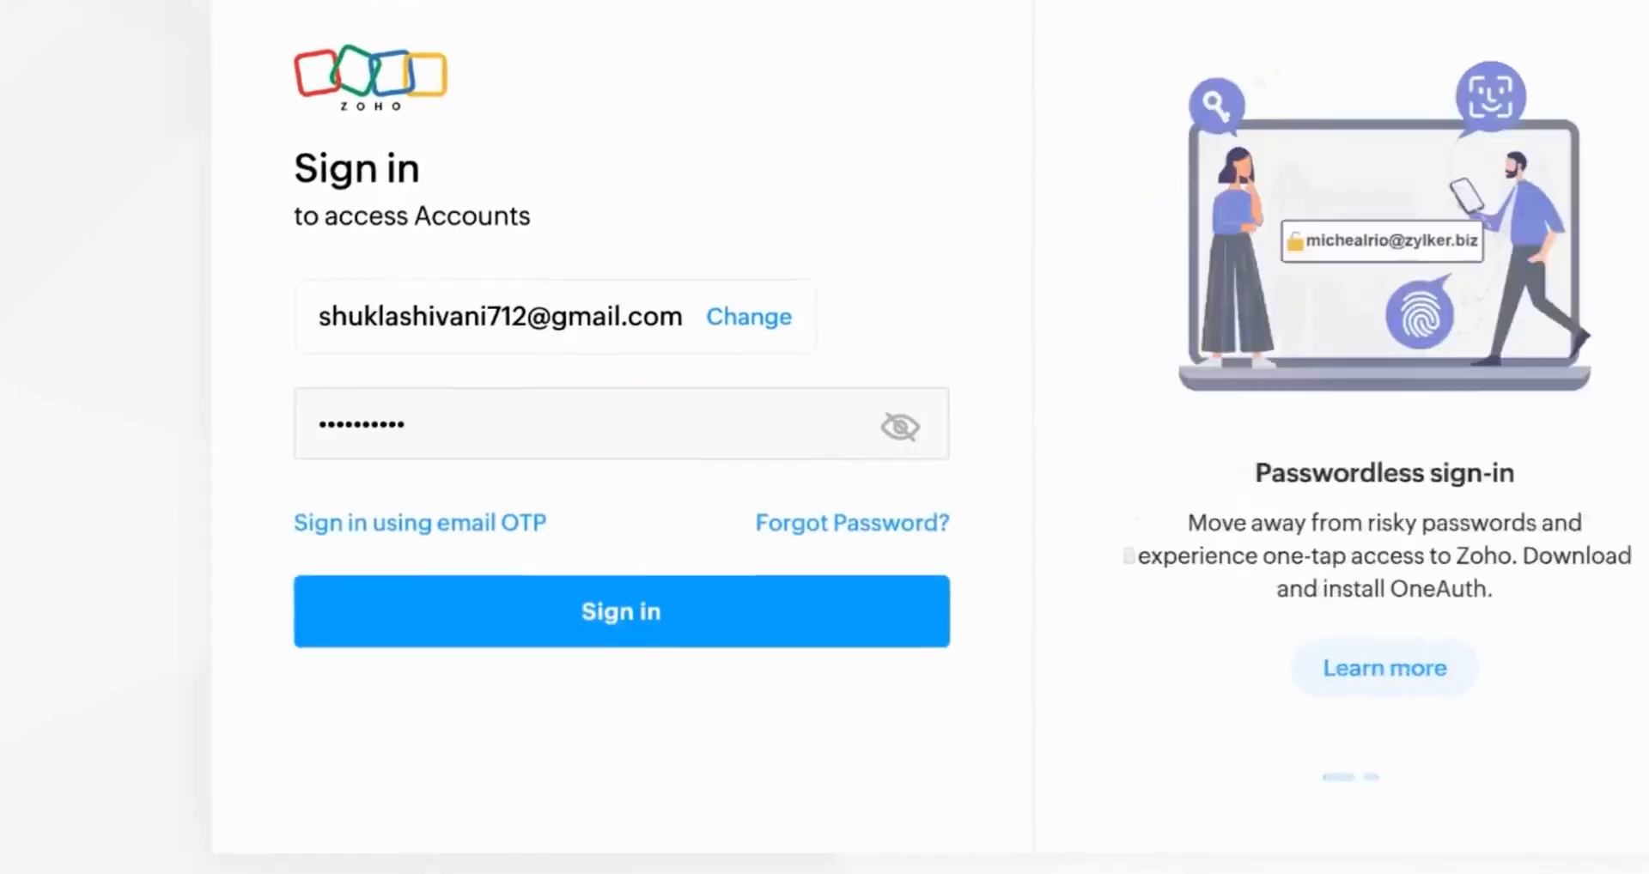
{"action": "left_click", "coordinate": [623, 558]}
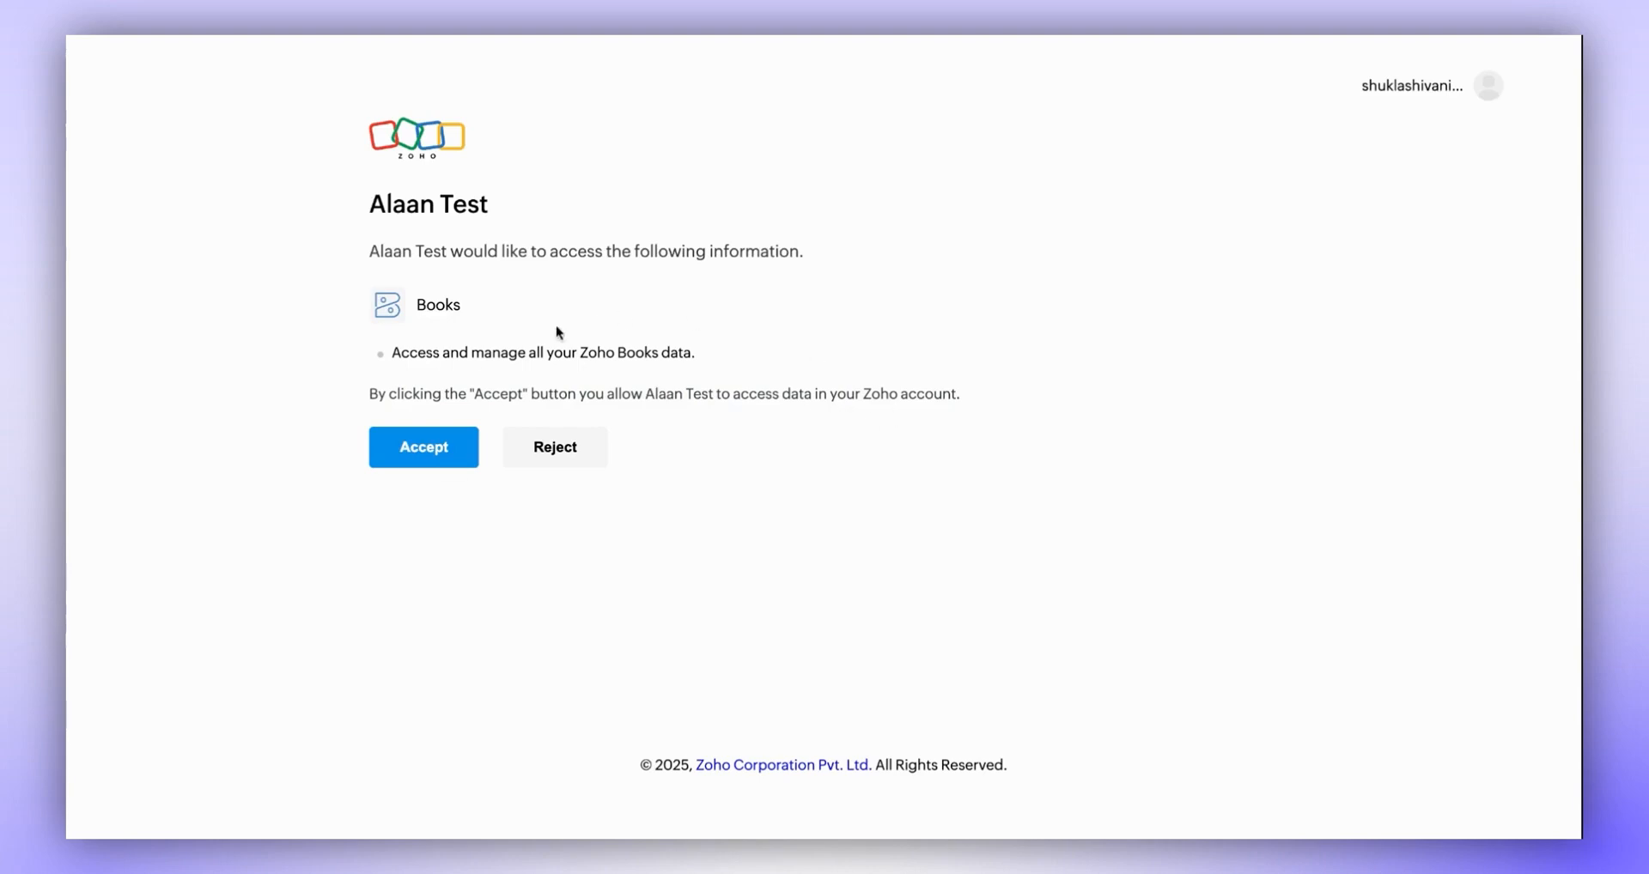
- Grant Alaan Test access to the Zoho Books data and connect the Alaan company
{"action": "left_click", "coordinate": [427, 446]}
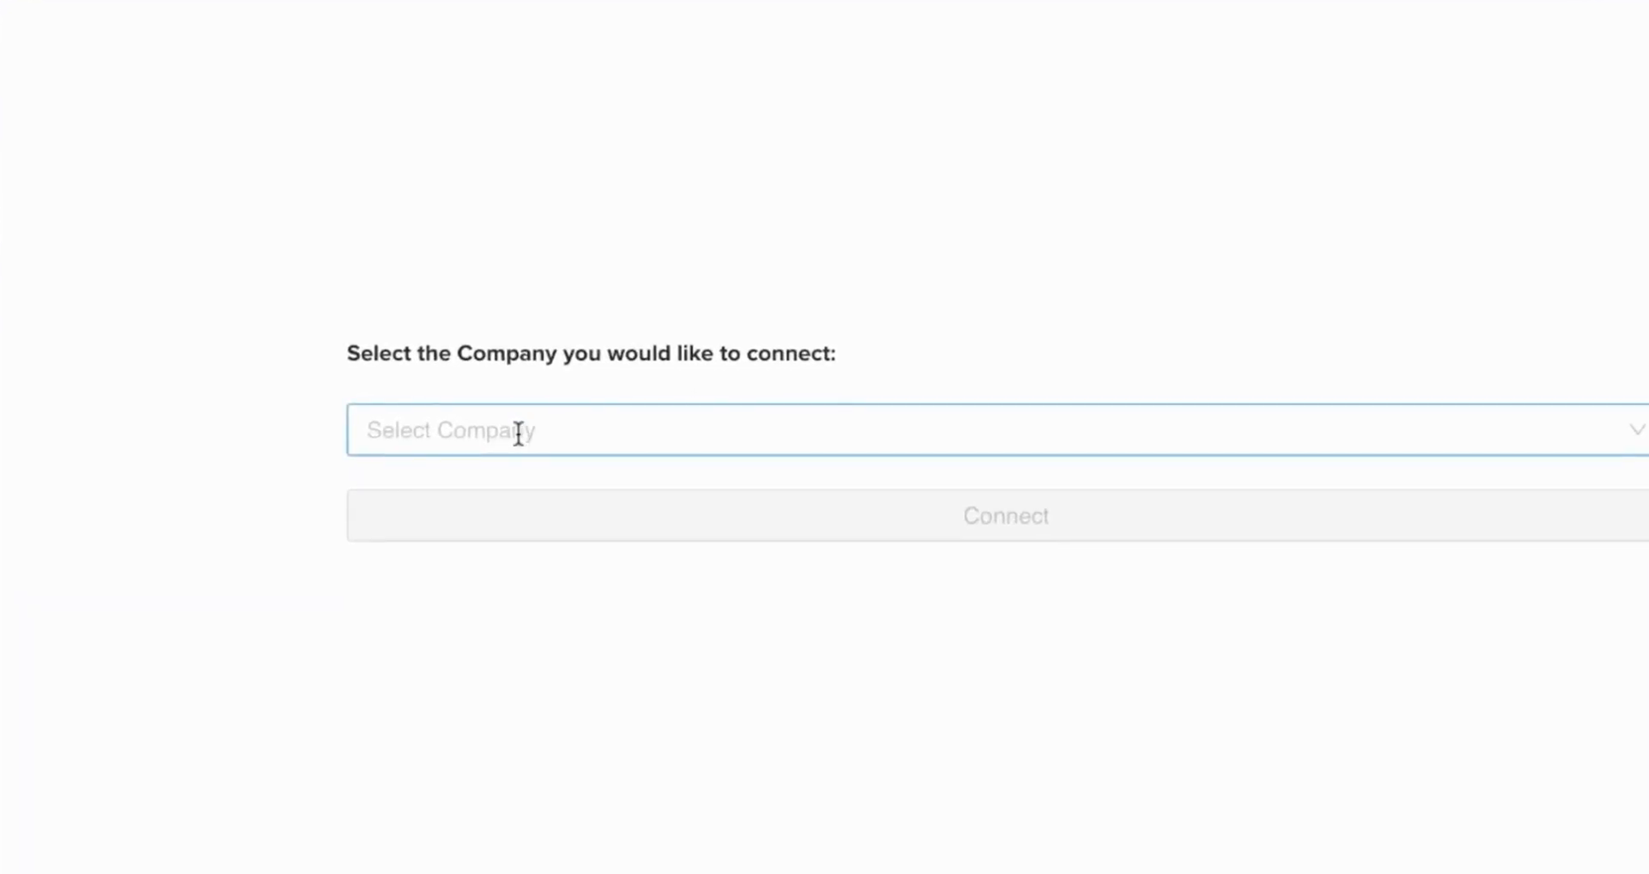
{"action": "left_click", "coordinate": [518, 434]}
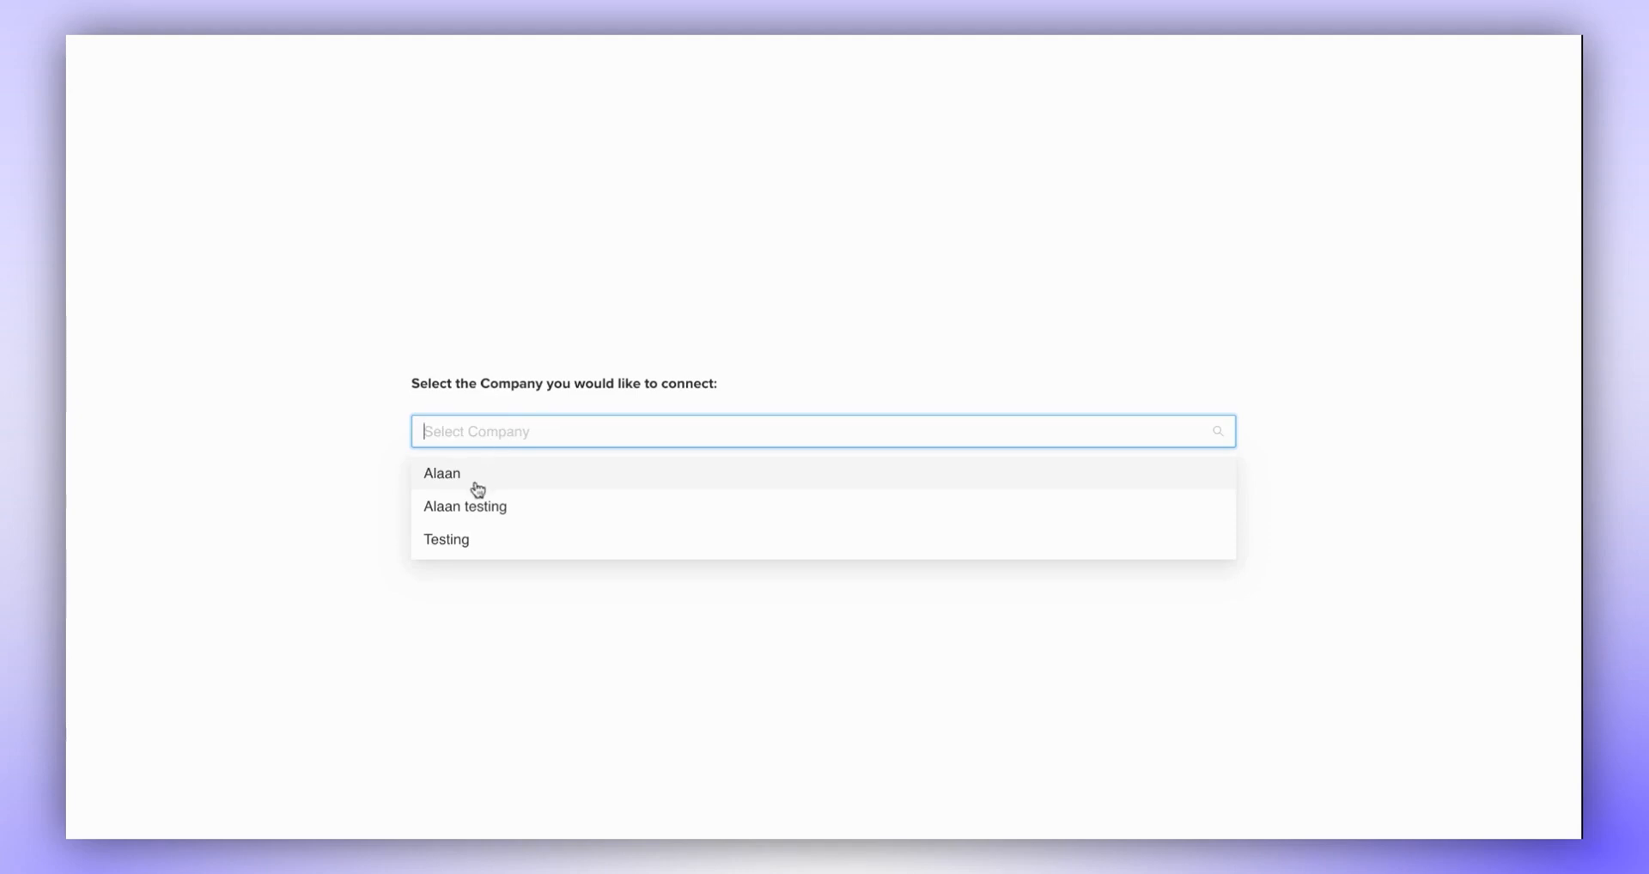
{"action": "left_click", "coordinate": [477, 486]}
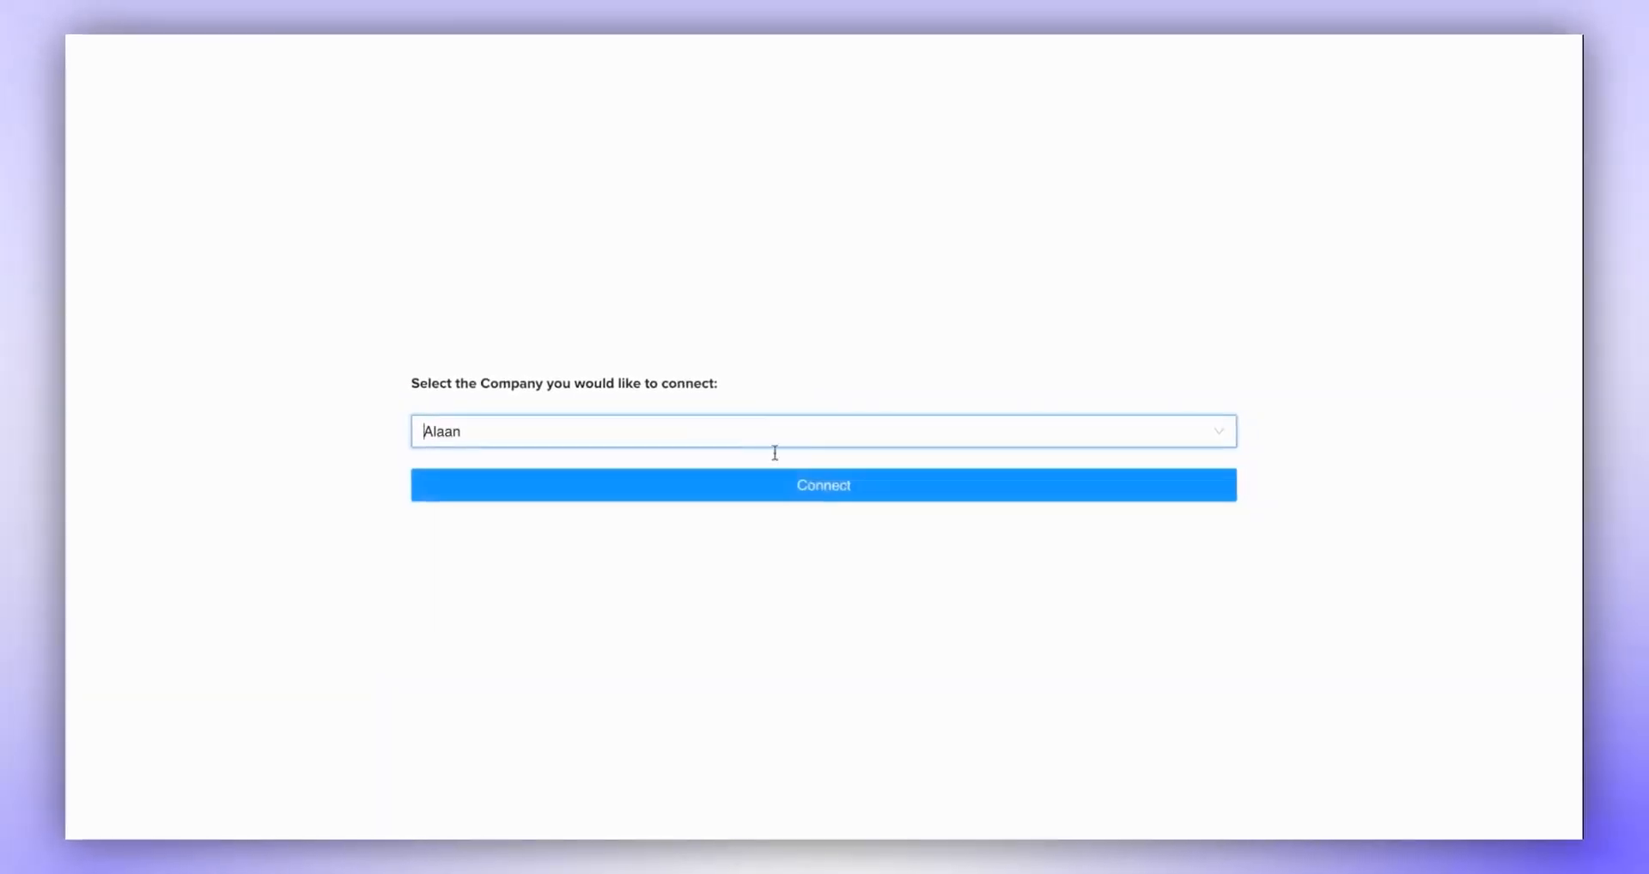
{"action": "left_click", "coordinate": [845, 486]}
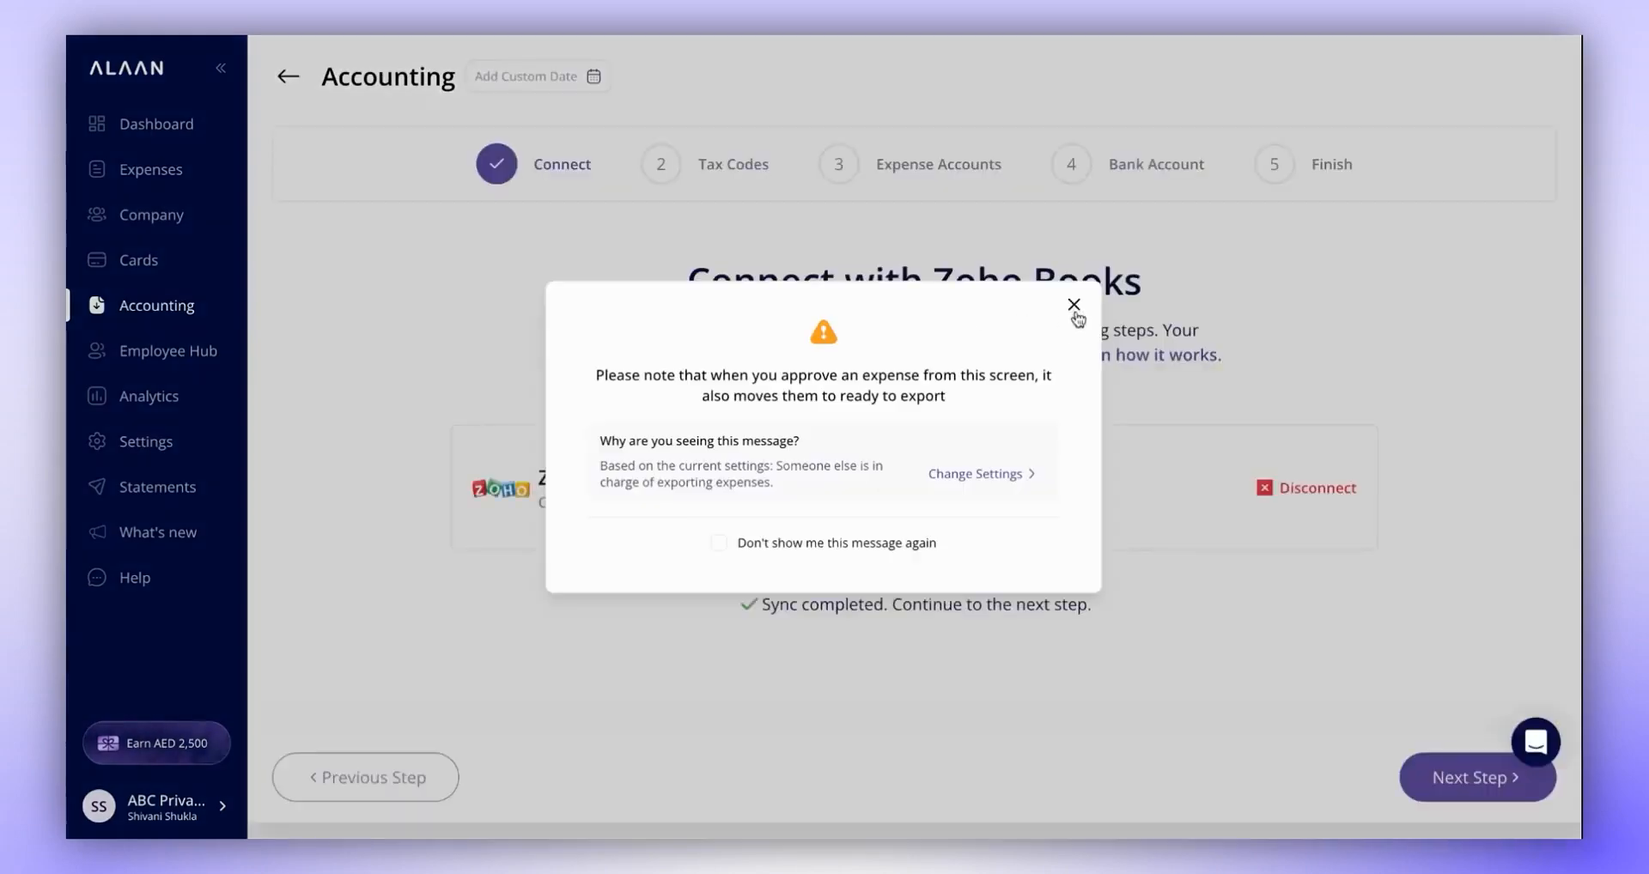
{"action": "left_click", "coordinate": [1073, 305]}
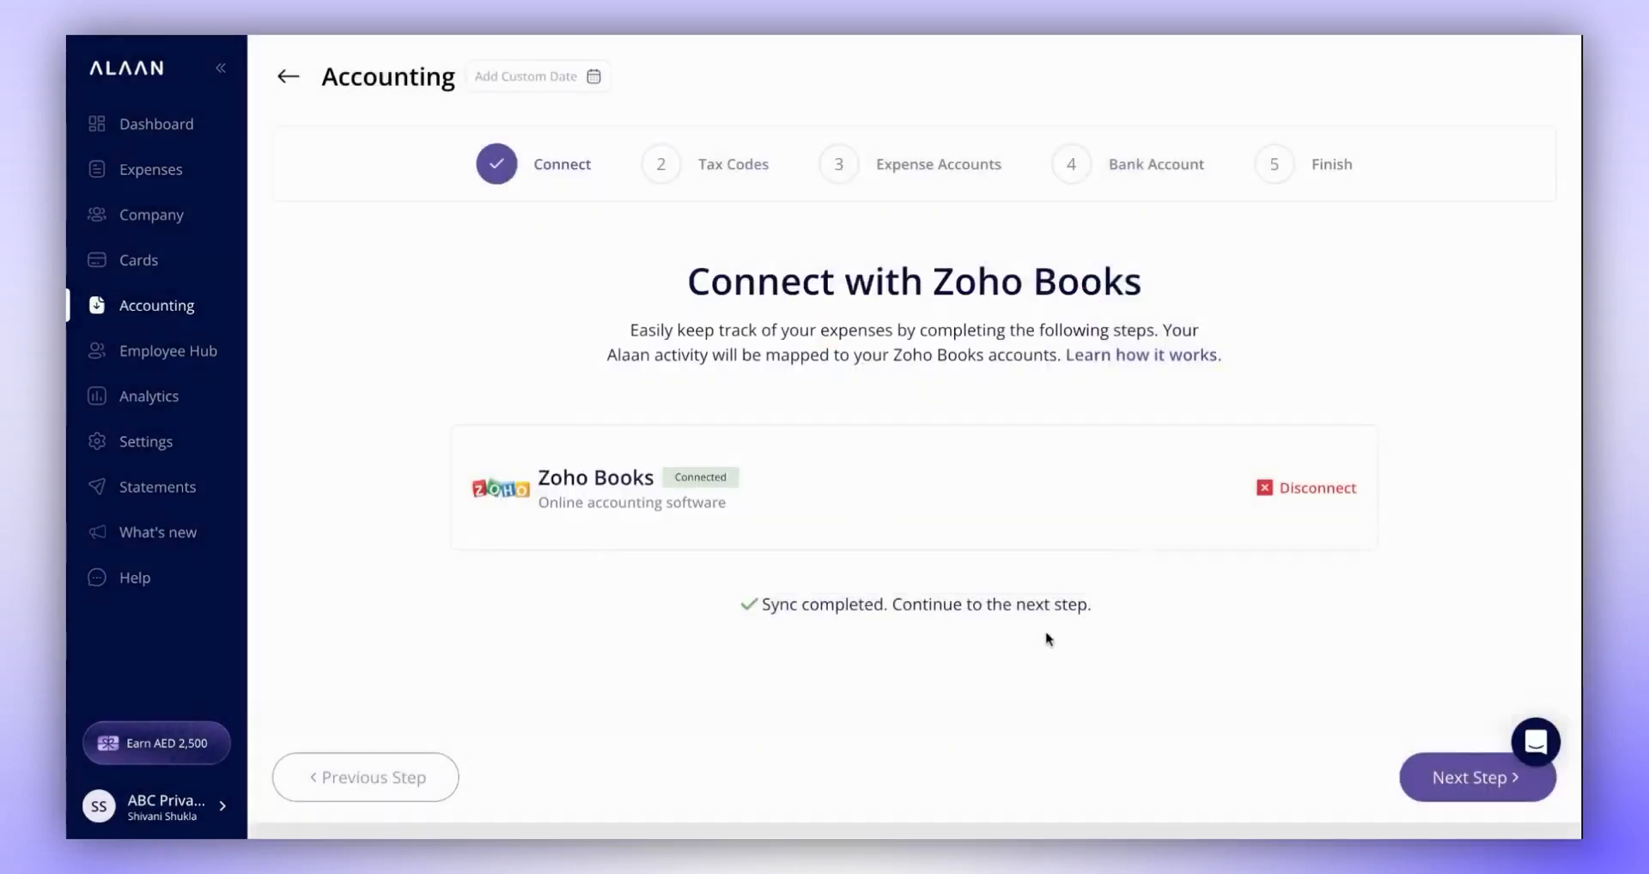
- Import the tax codes and the expense accounts from Zoho Books, allowing the existing GL account numbers to be replaced
{"action": "left_click", "coordinate": [1445, 788]}
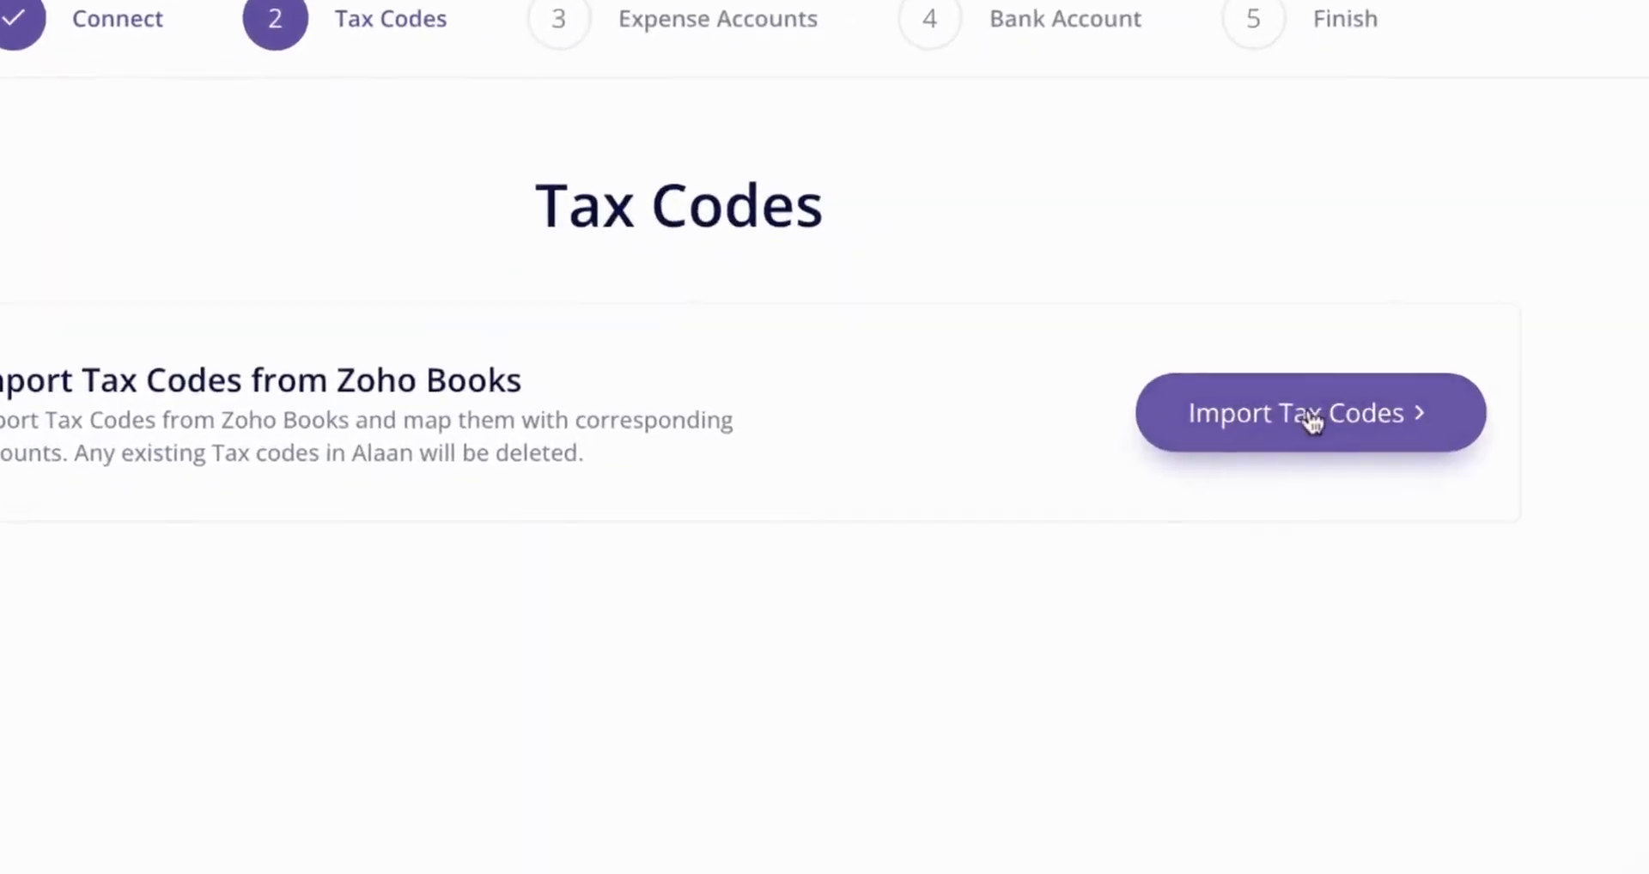
{"action": "left_click", "coordinate": [1311, 416]}
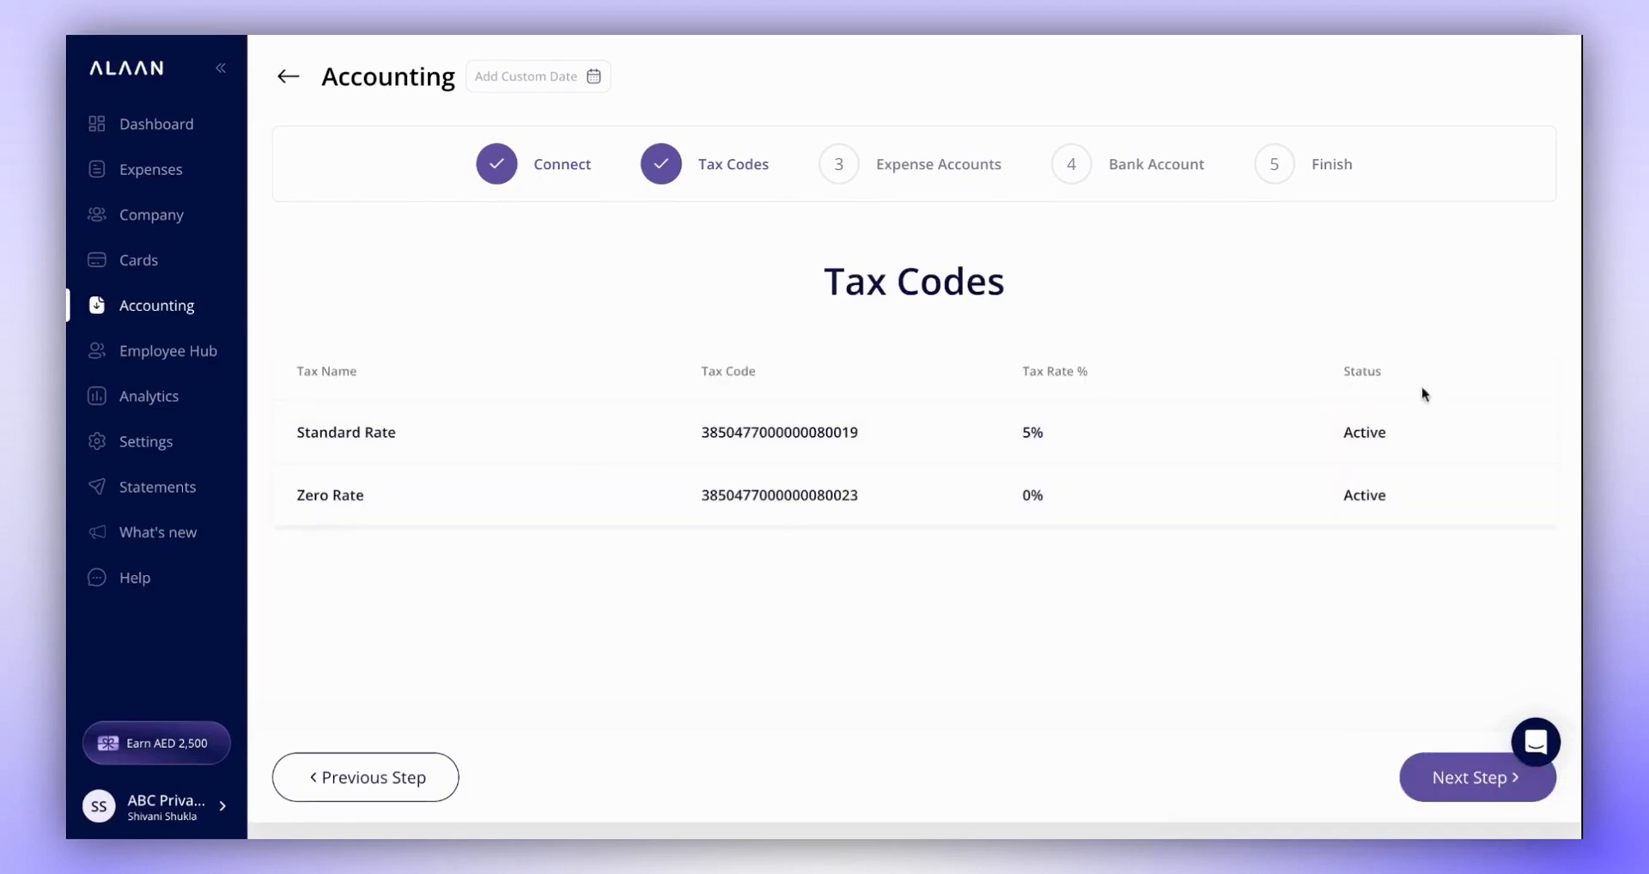
{"action": "left_click", "coordinate": [1446, 791]}
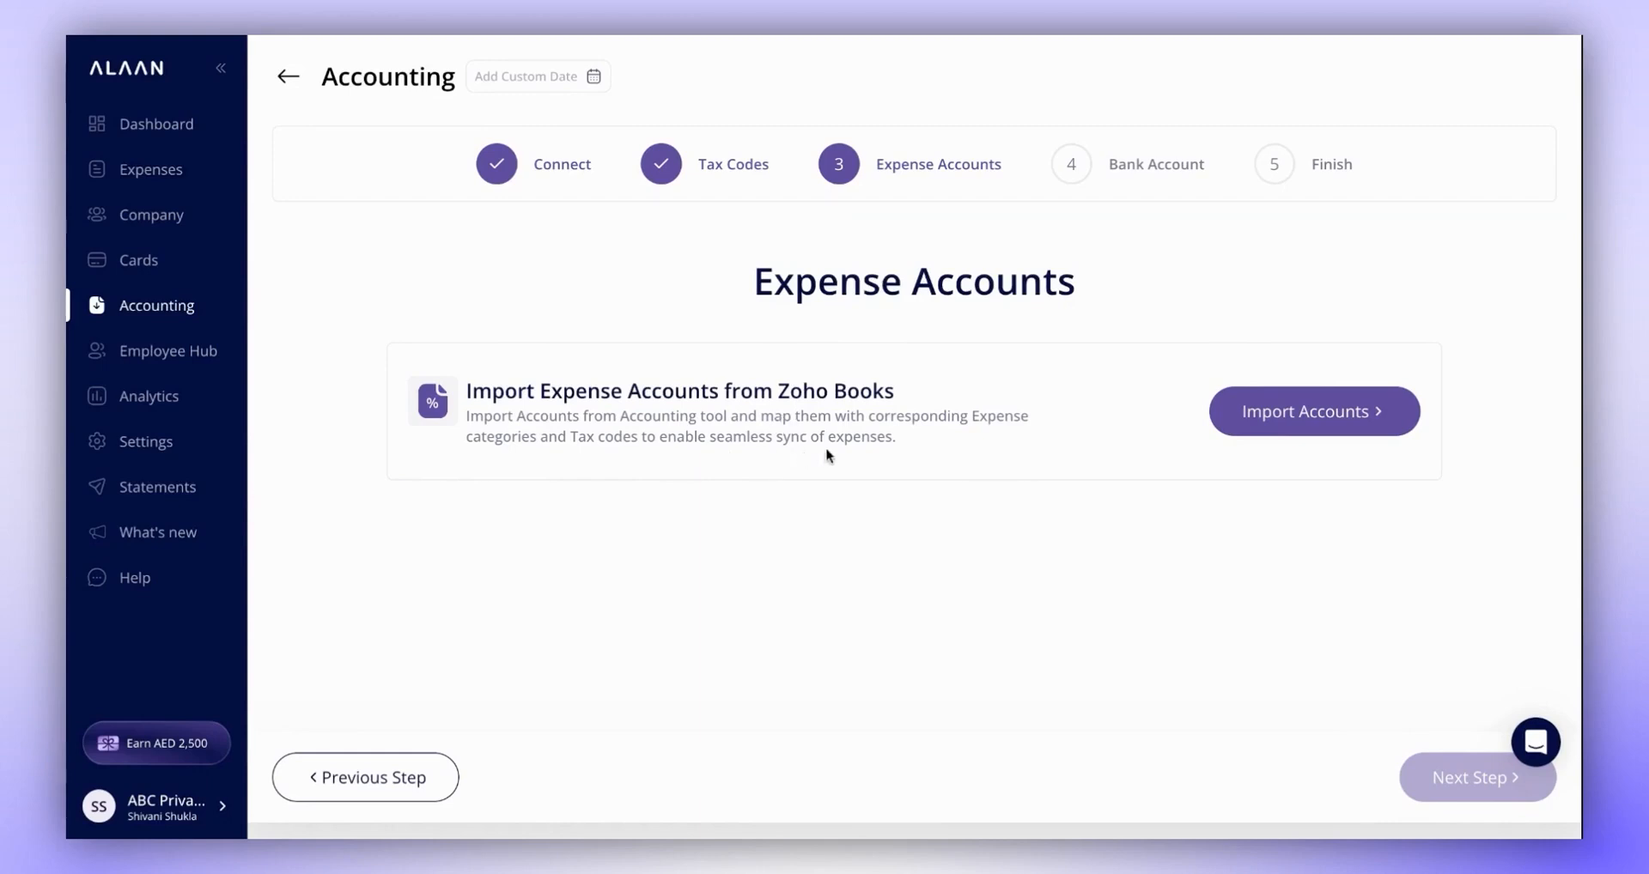
{"action": "left_click", "coordinate": [1280, 419]}
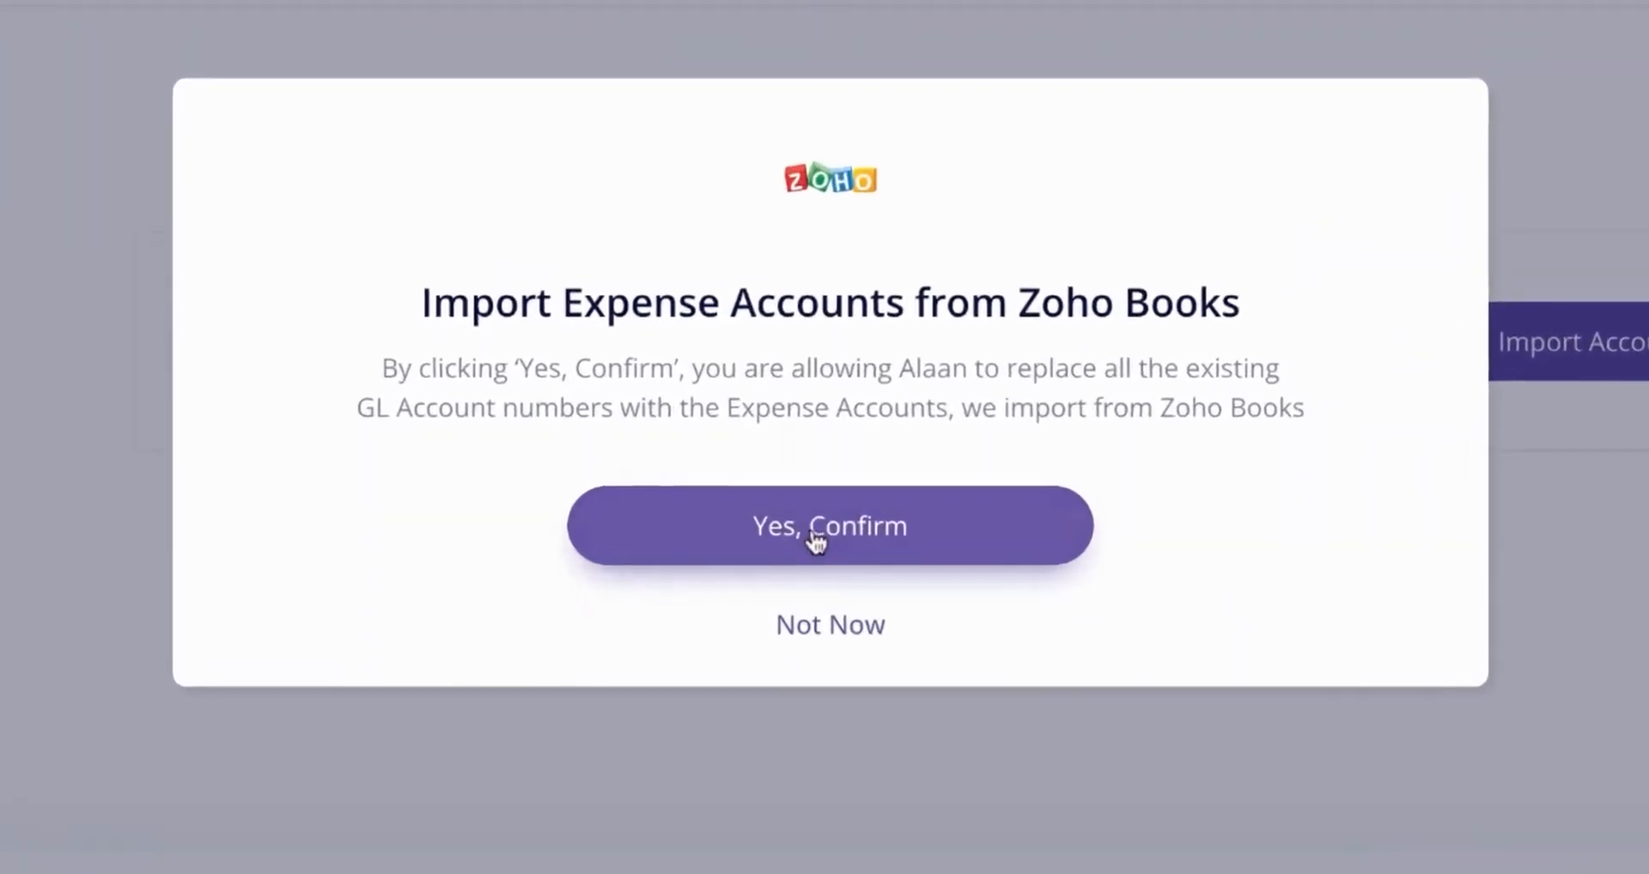
{"action": "left_click", "coordinate": [820, 529]}
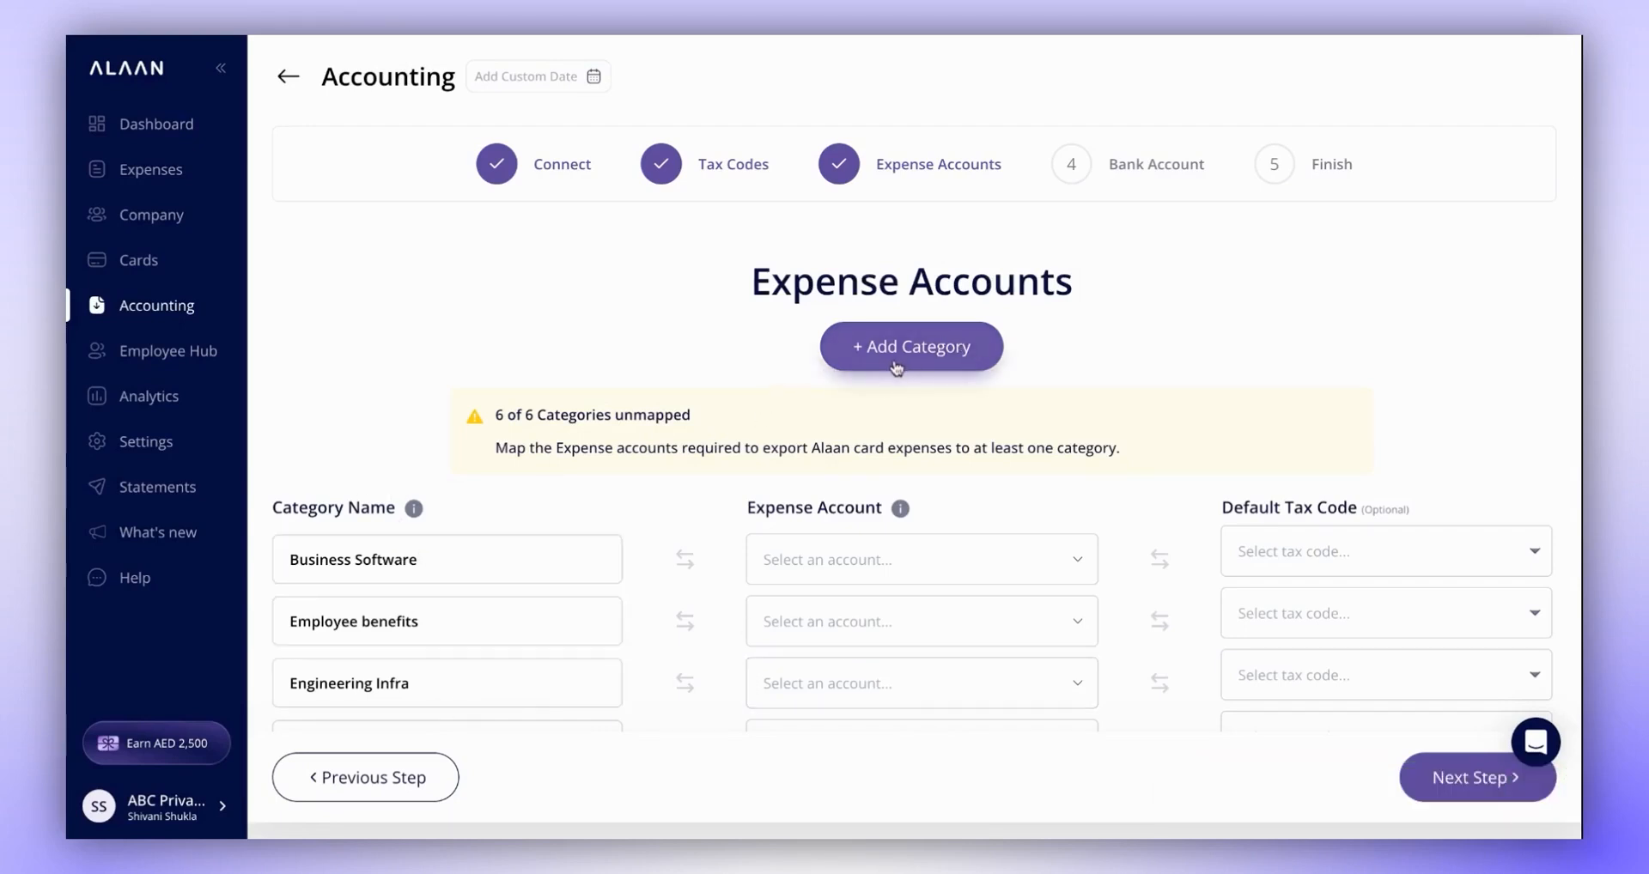
- Map the Business Software category to the Meals and Entertainment expense account with Zero Rate as its default tax code
{"action": "scroll", "coordinate": [1012, 610], "scroll_direction": "down", "scroll_amount": 2}
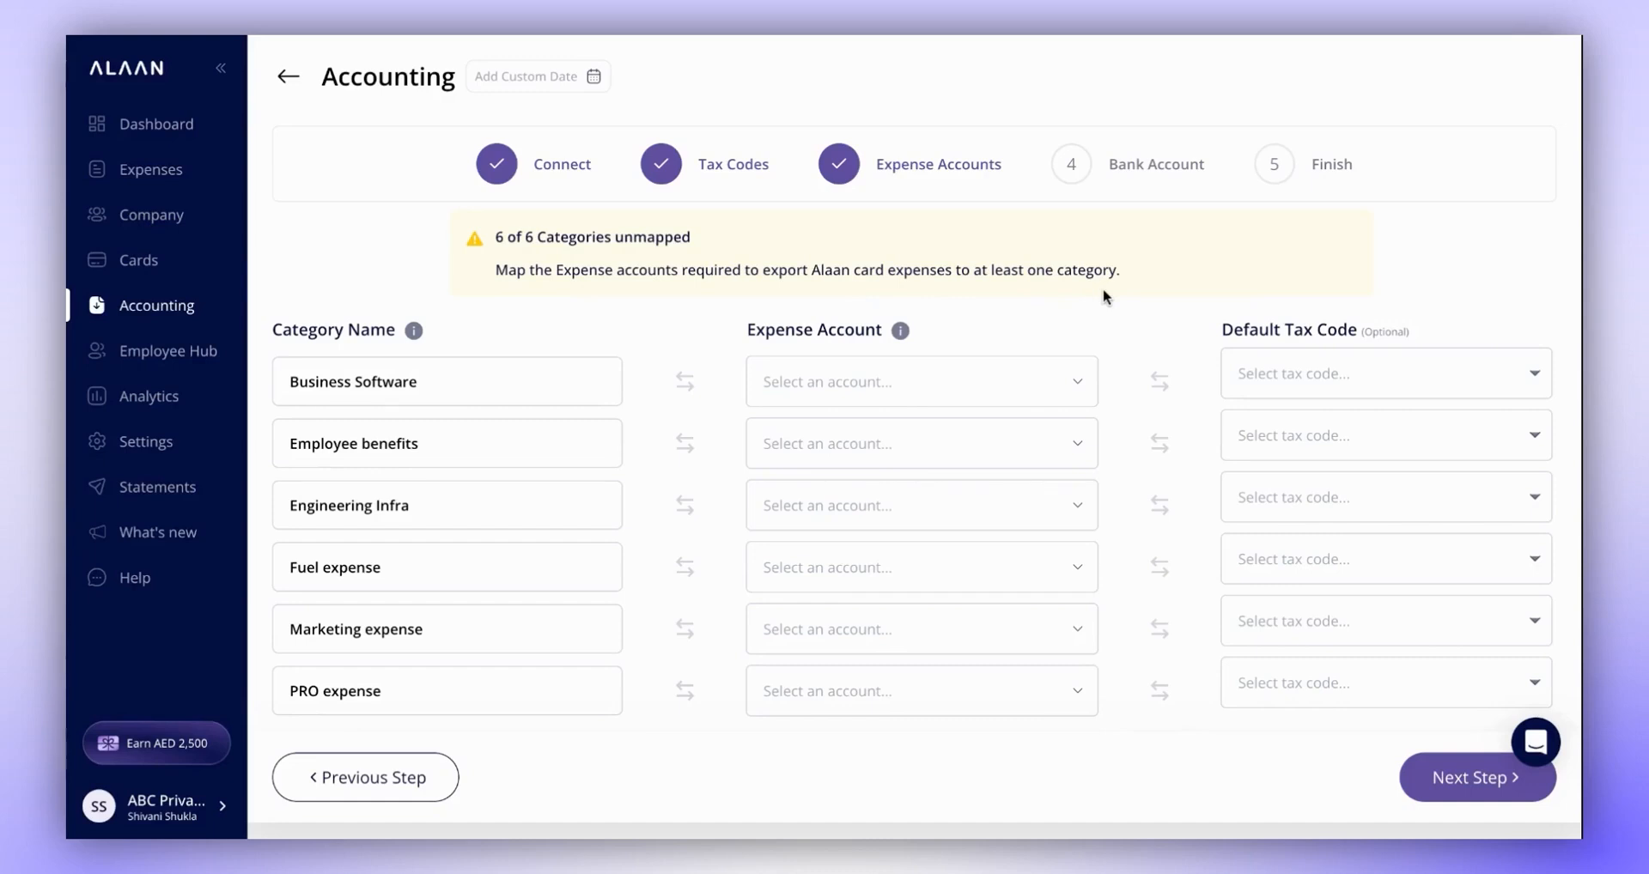
{"action": "mouse_move", "coordinate": [294, 396]}
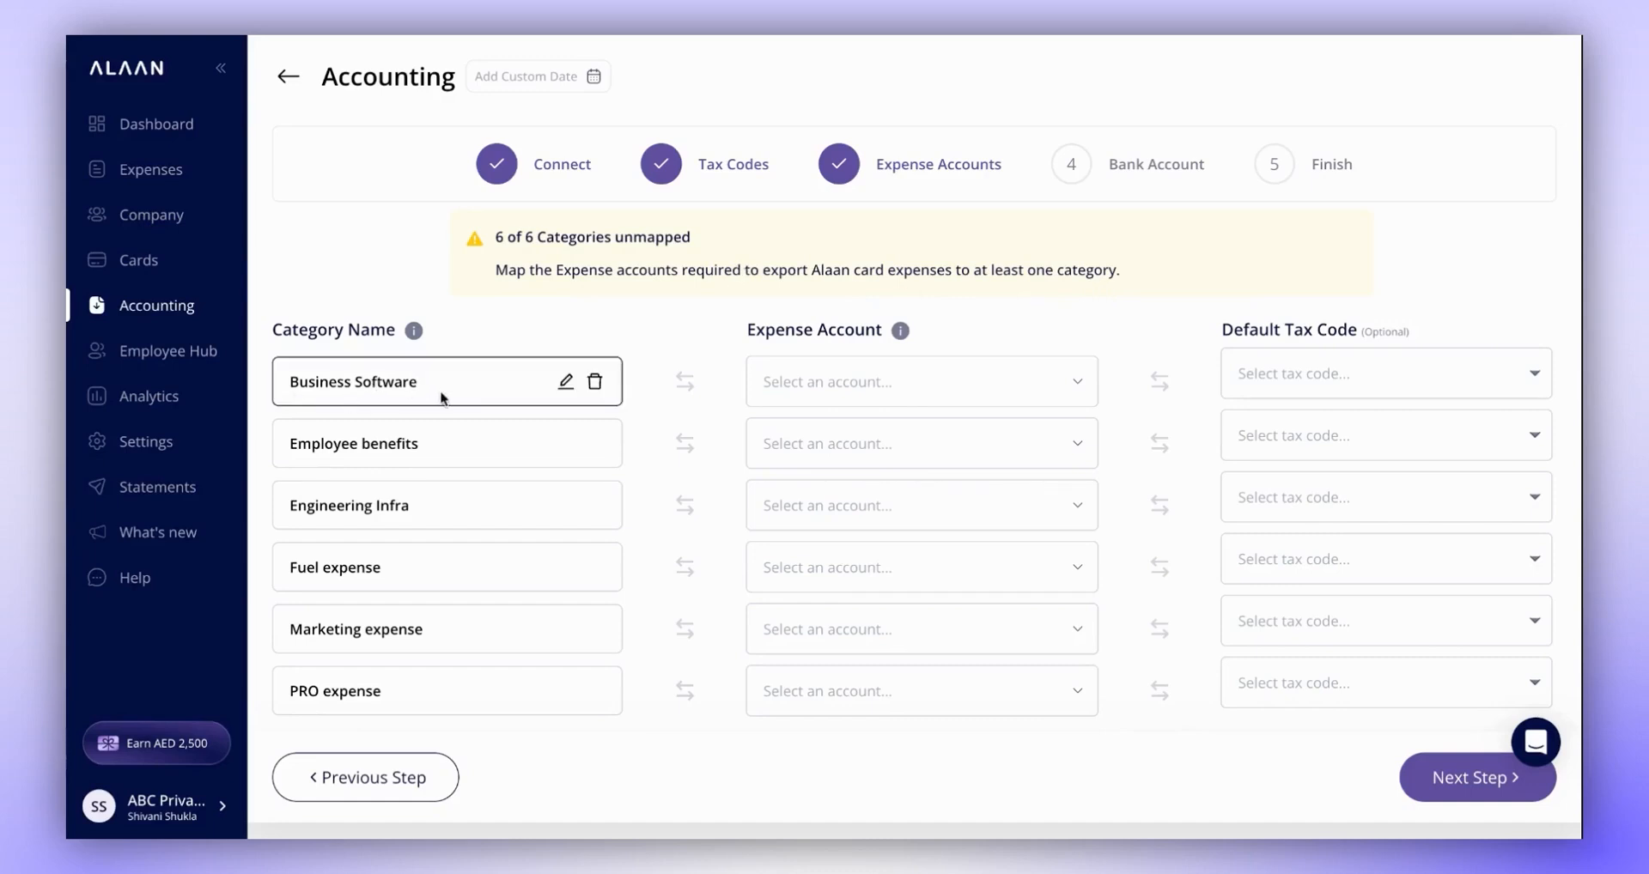
{"action": "left_click", "coordinate": [837, 384]}
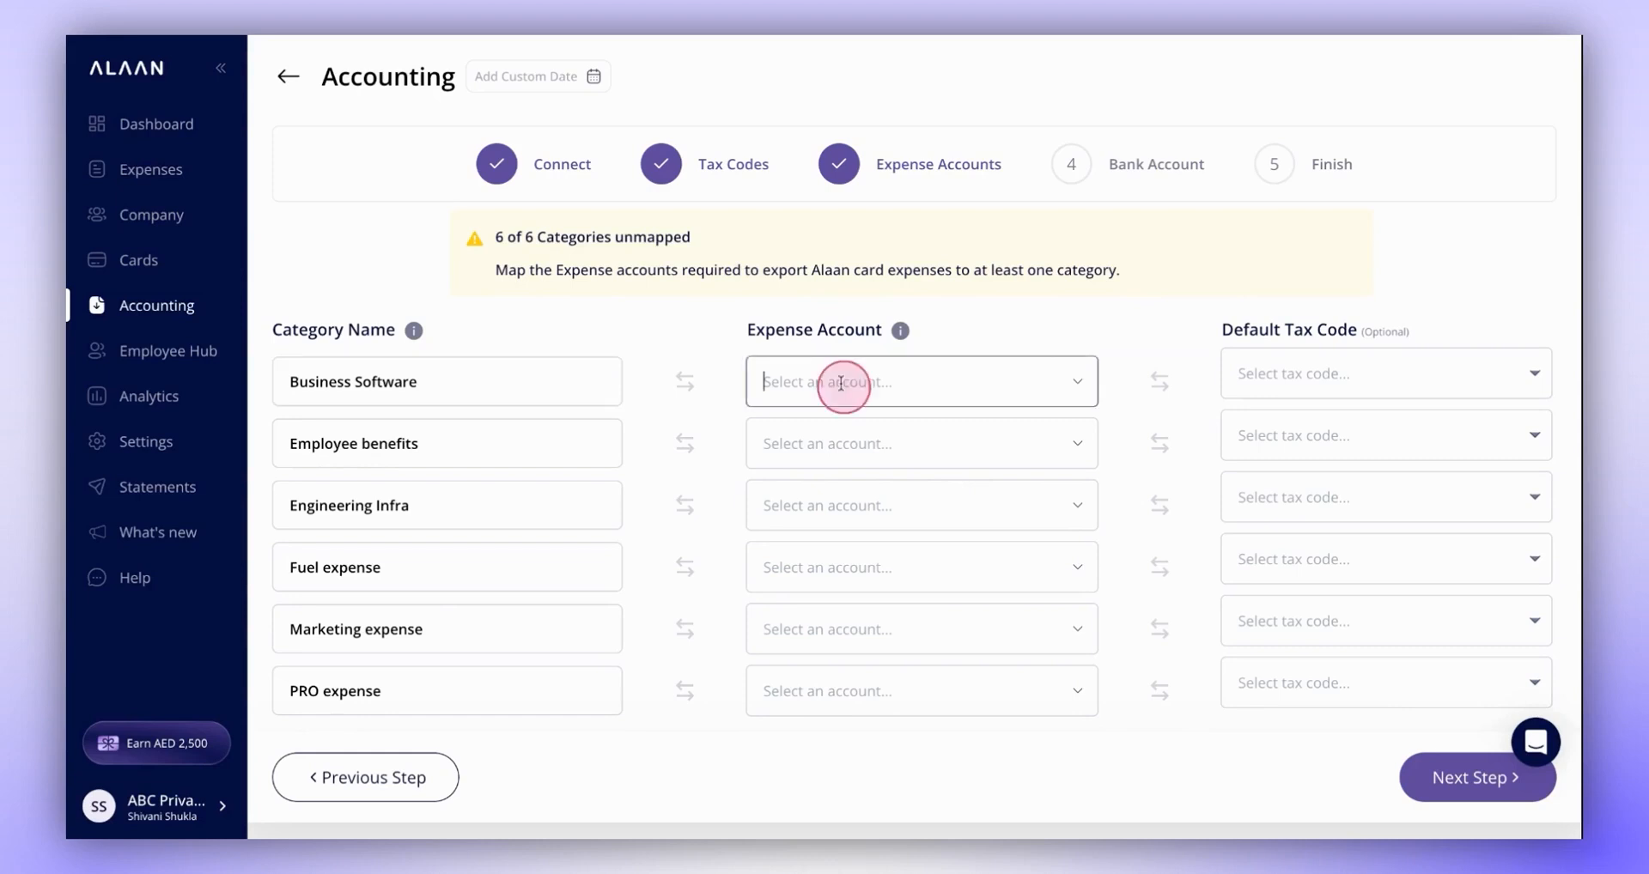
{"action": "scroll", "coordinate": [802, 538], "scroll_direction": "down", "scroll_amount": 10}
{"action": "type", "text": "mea"}
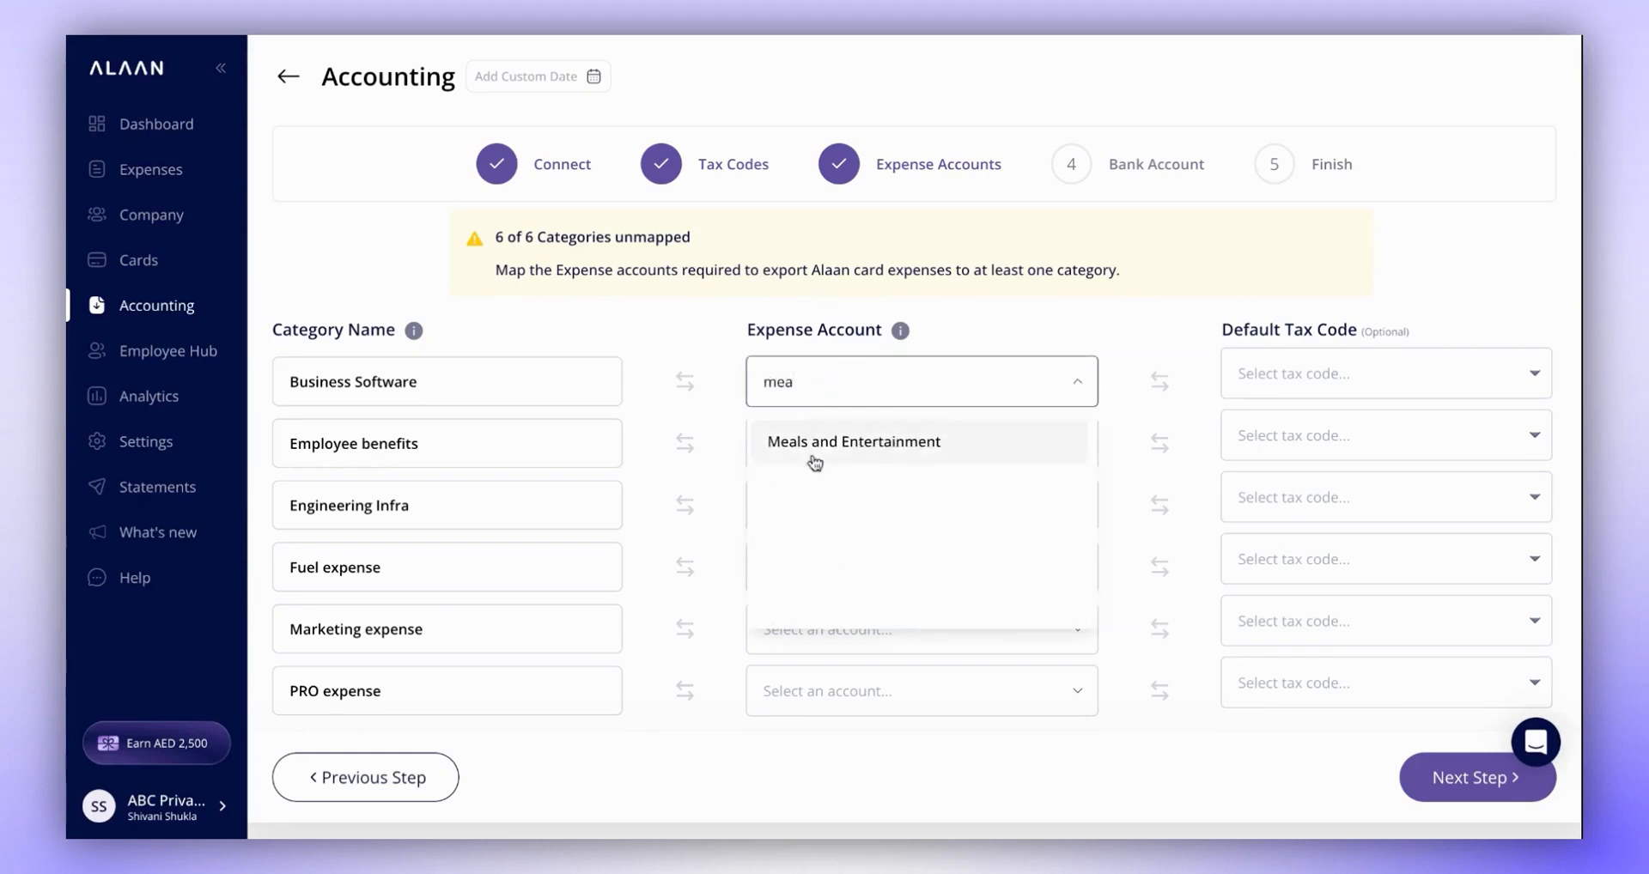
{"action": "left_click", "coordinate": [1165, 364]}
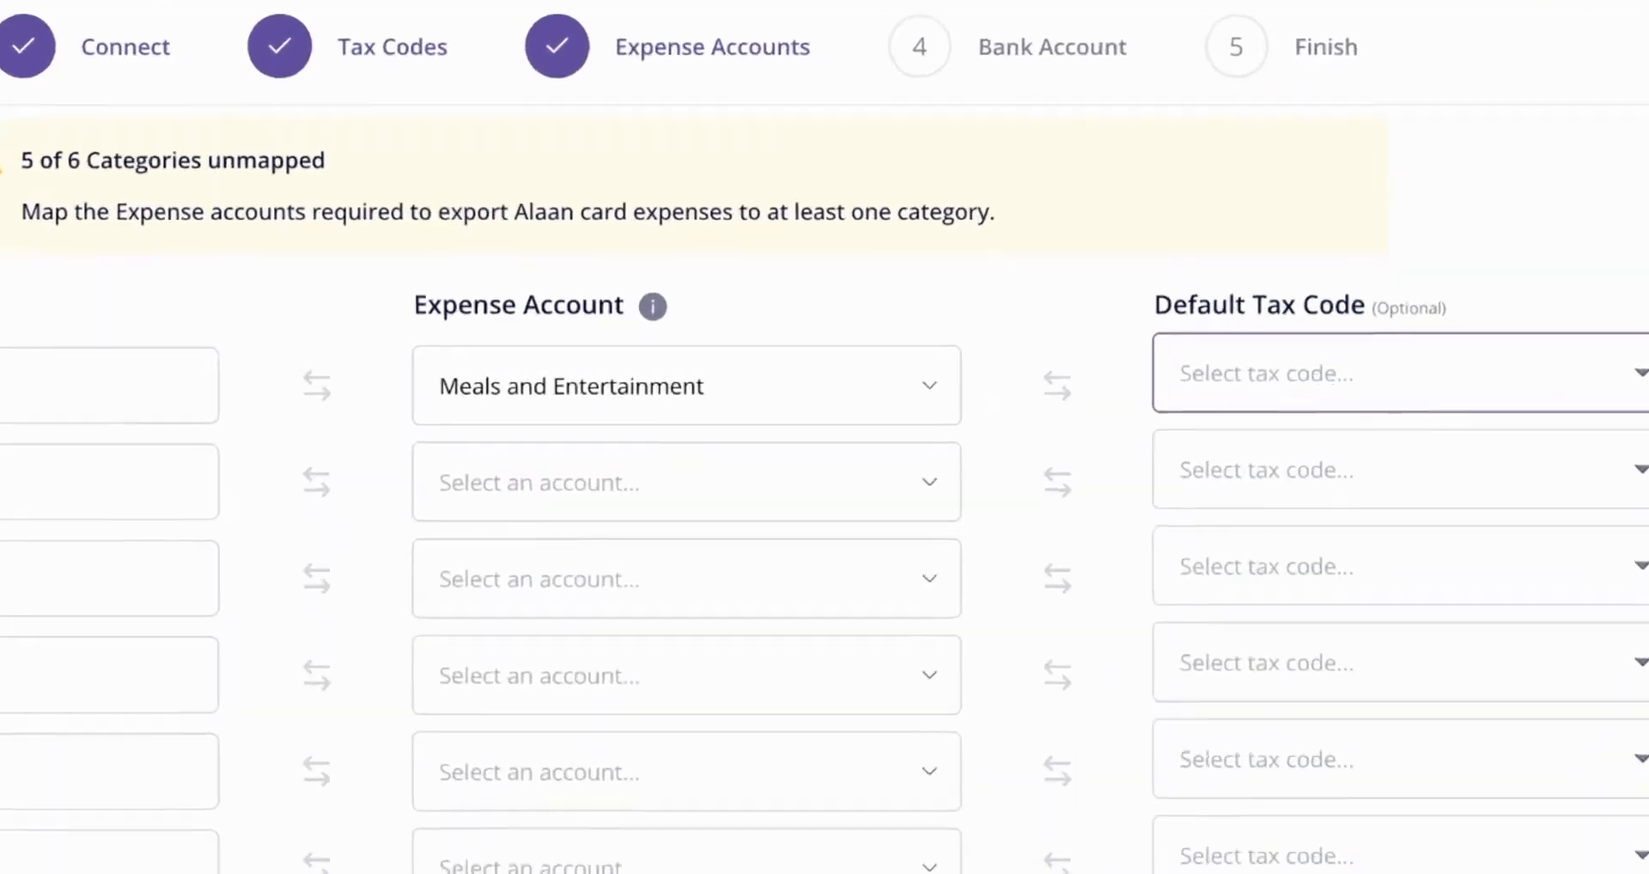
{"action": "left_click", "coordinate": [1344, 375]}
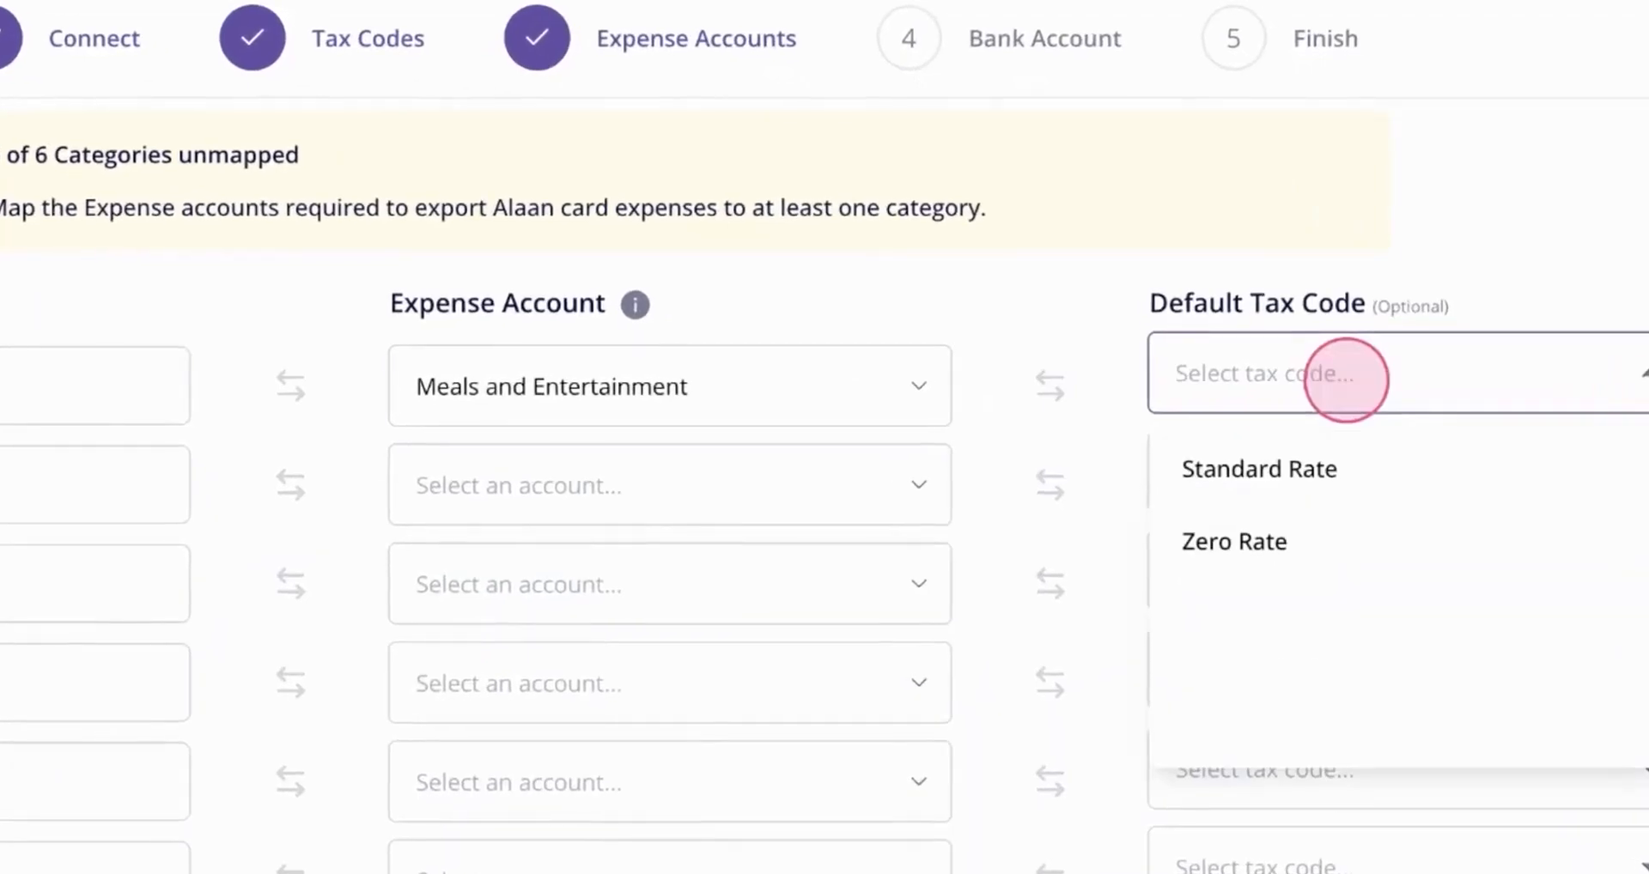
{"action": "left_click", "coordinate": [1234, 550]}
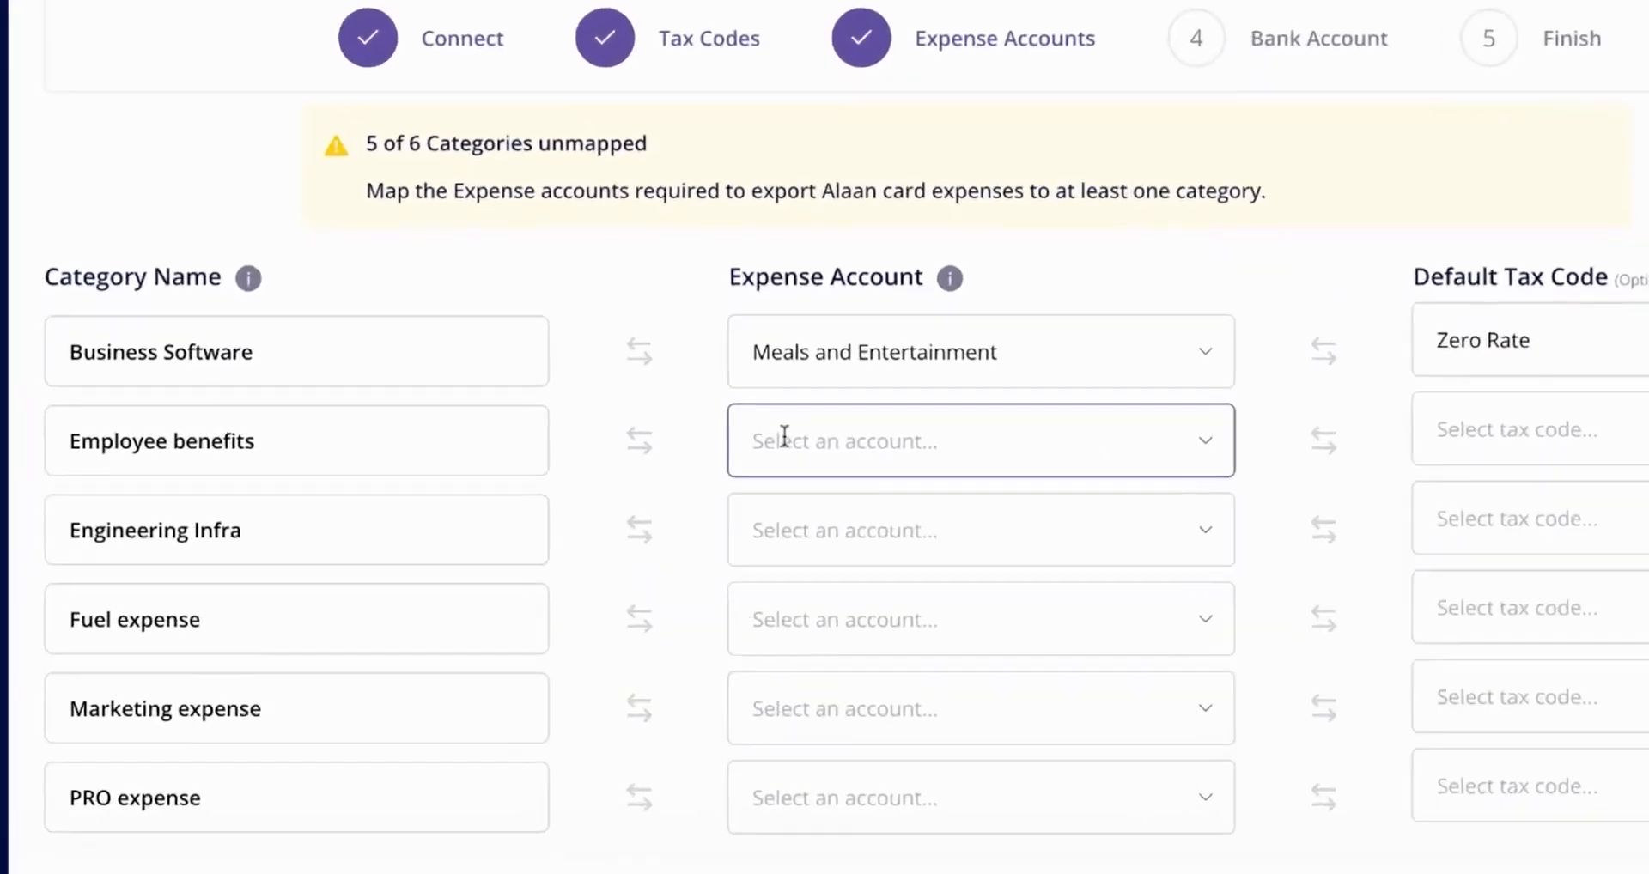
- Map the Employee benefits category to the Office Supplies expense account with Standard Rate as its default tax code
{"action": "left_click", "coordinate": [786, 444]}
{"action": "type", "text": "off"}
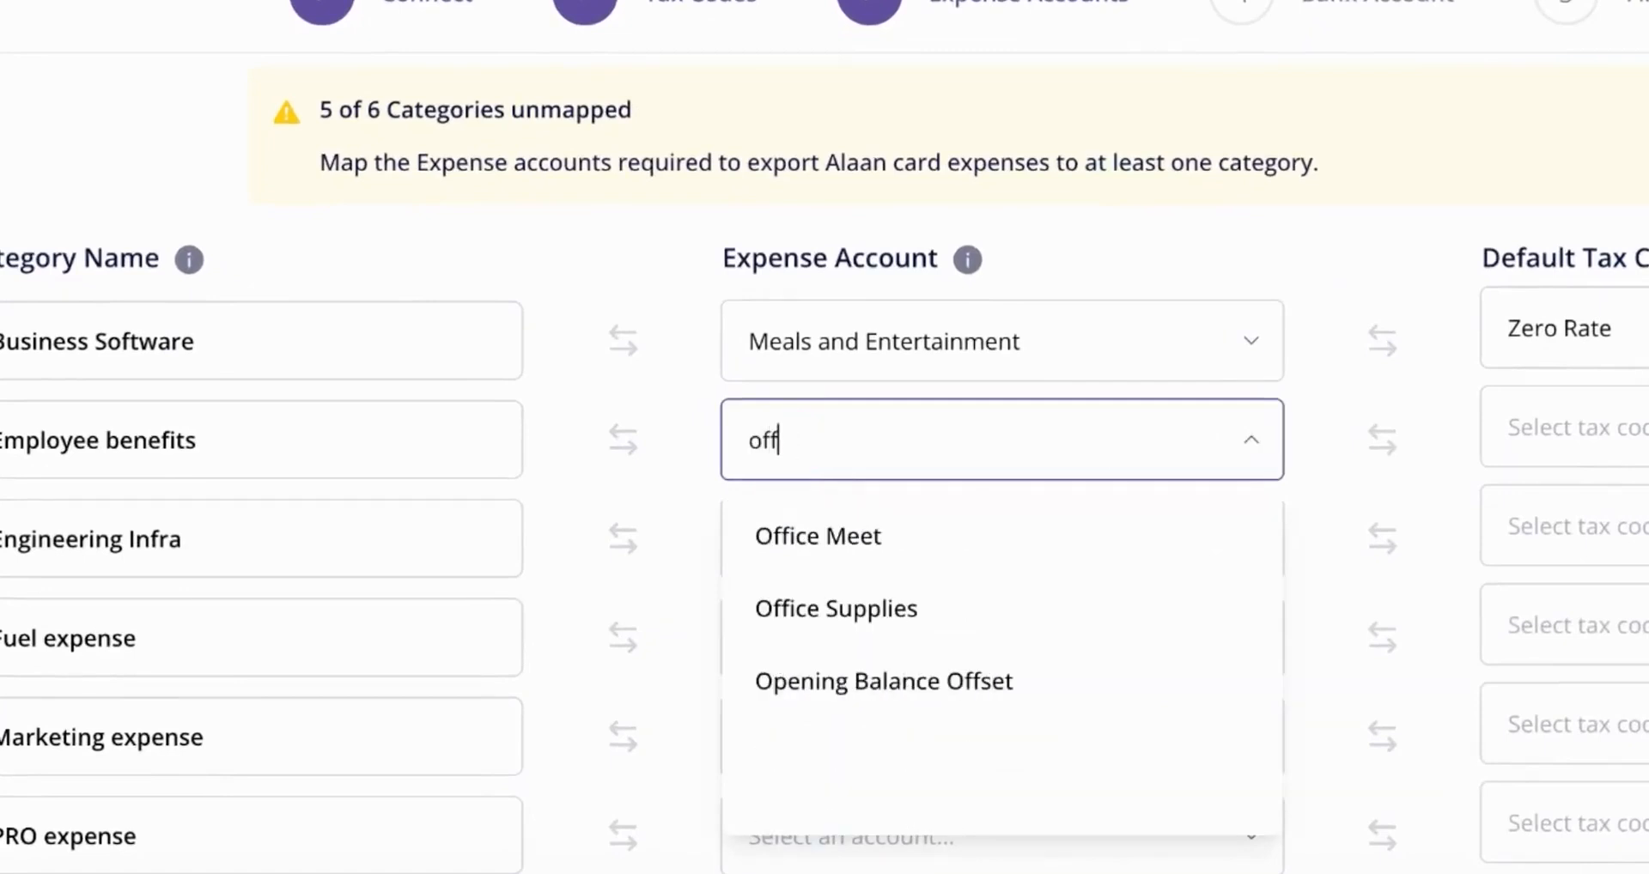
{"action": "left_click", "coordinate": [823, 620]}
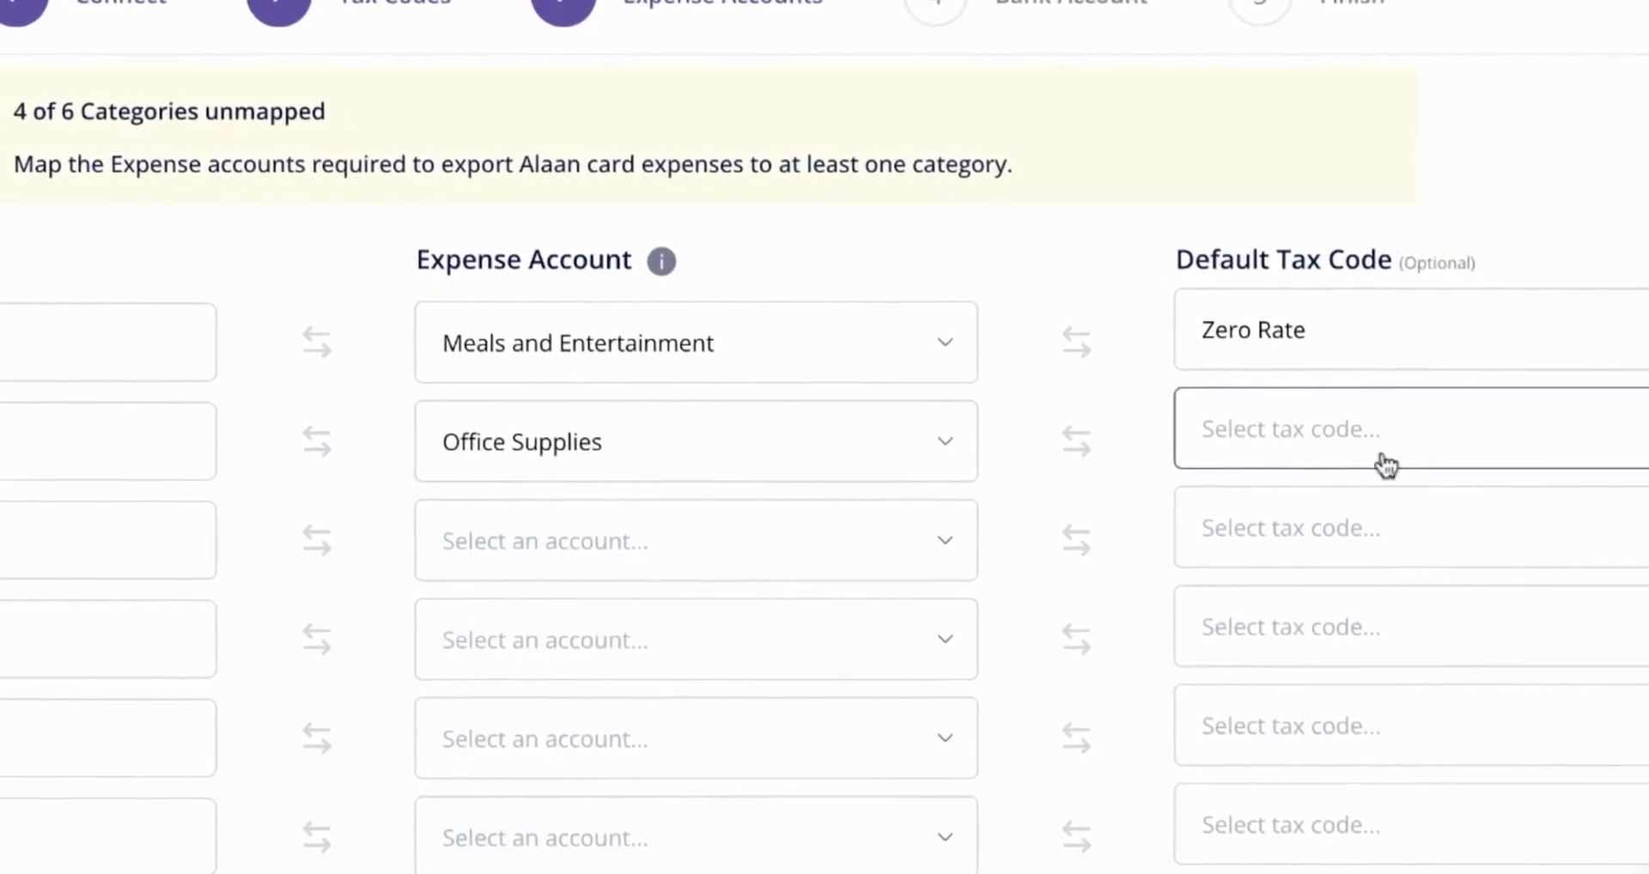
{"action": "left_click", "coordinate": [1333, 455]}
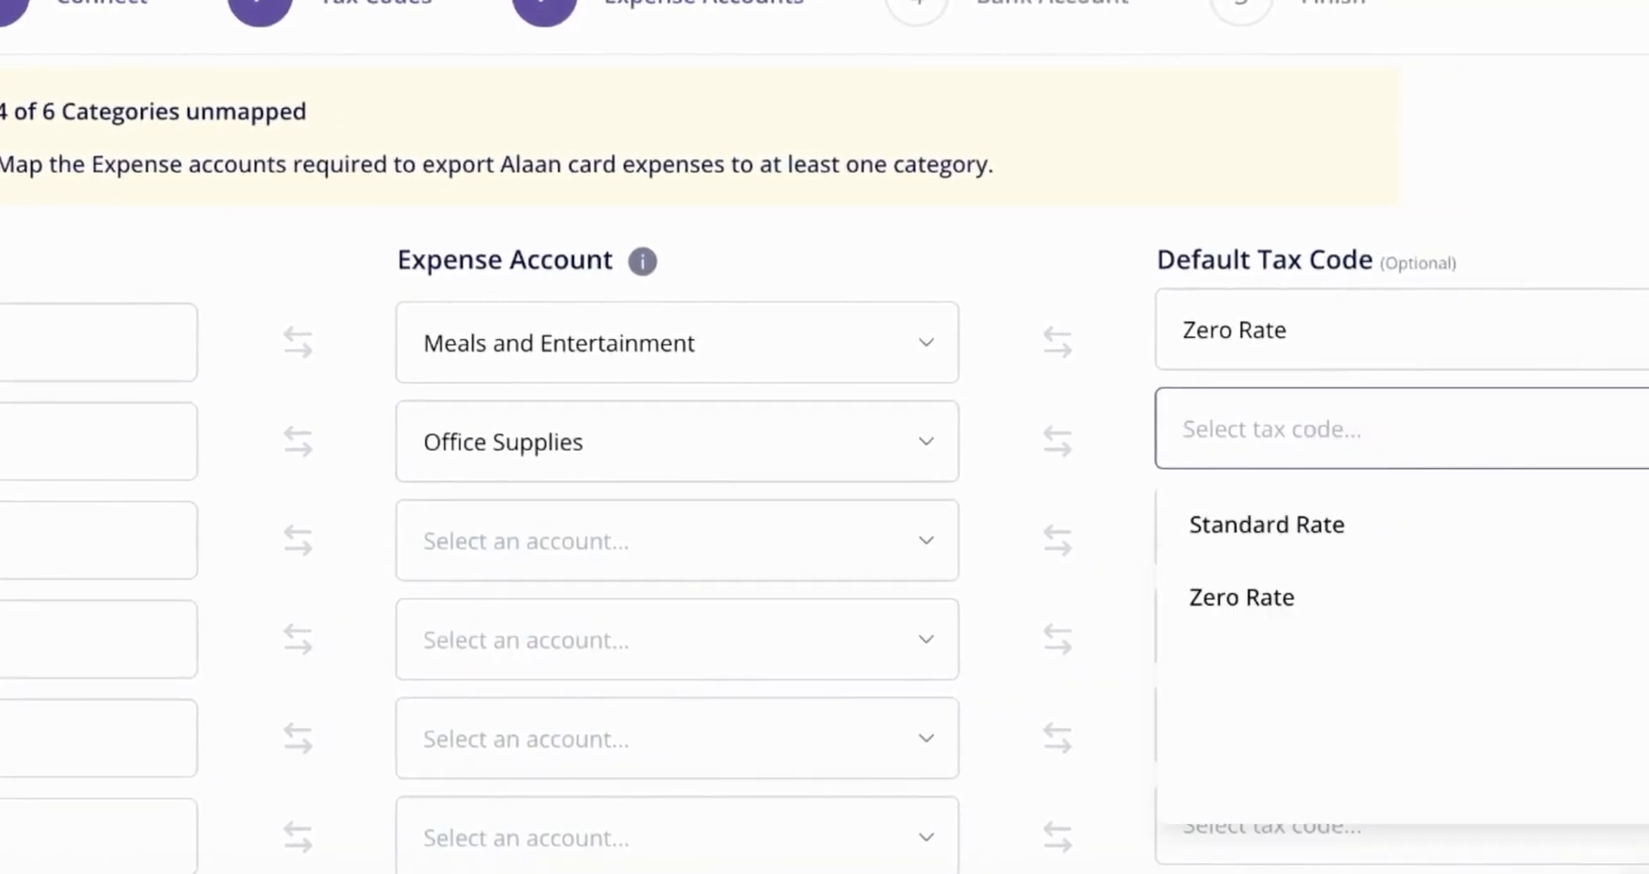
{"action": "left_click", "coordinate": [1278, 545]}
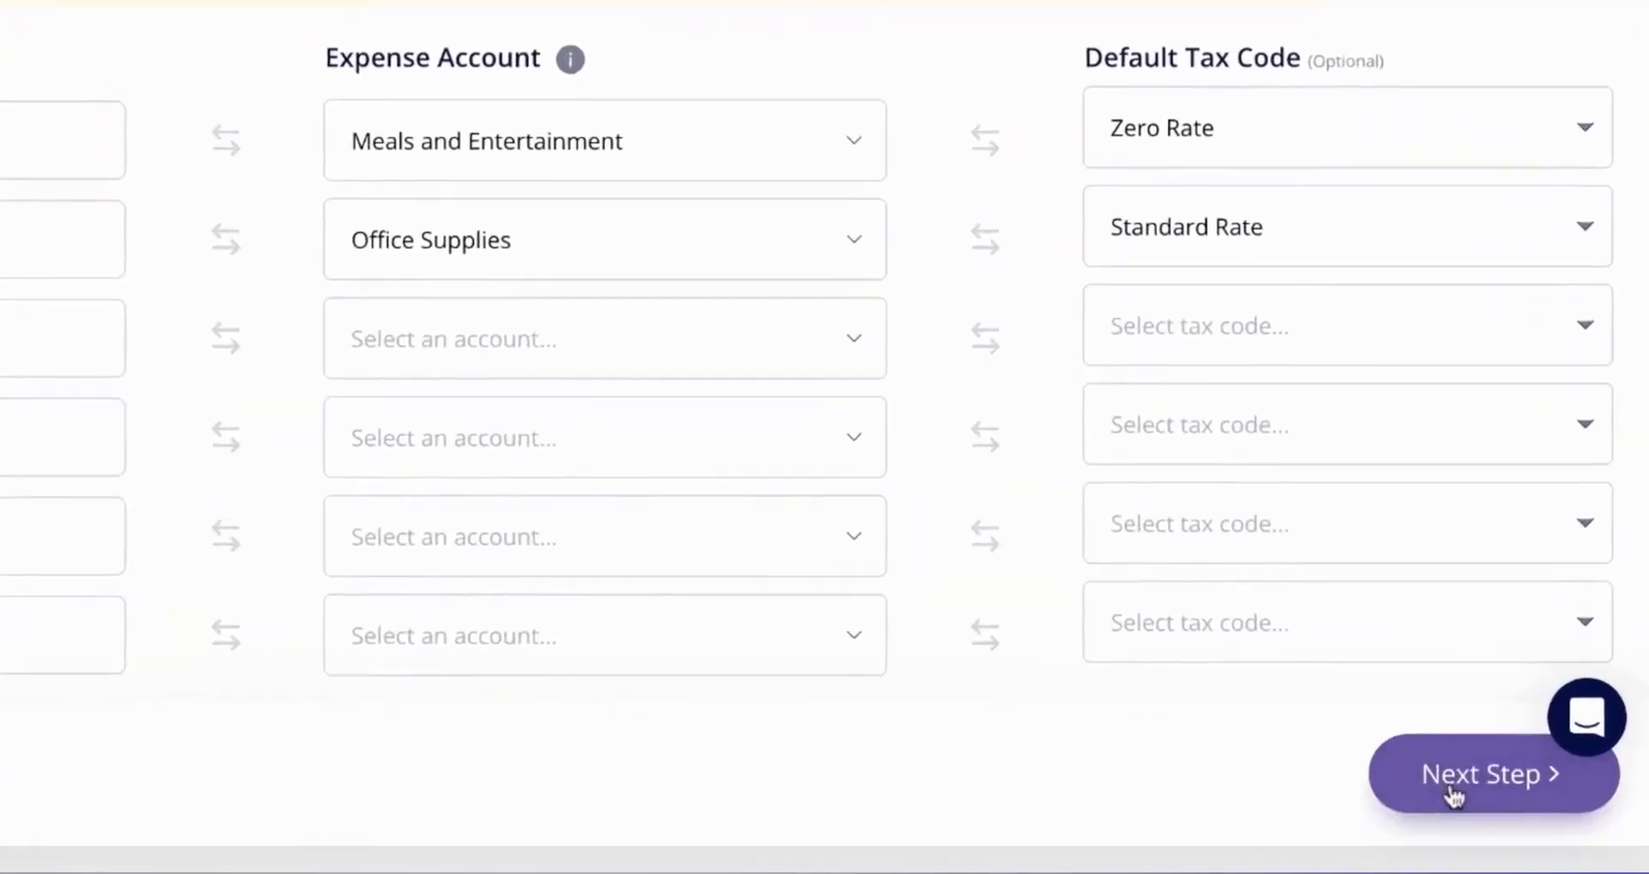
- Create a new Alaan bank account on Zoho Books for the card expenses and finish the accounting setup
{"action": "left_click", "coordinate": [1453, 782]}
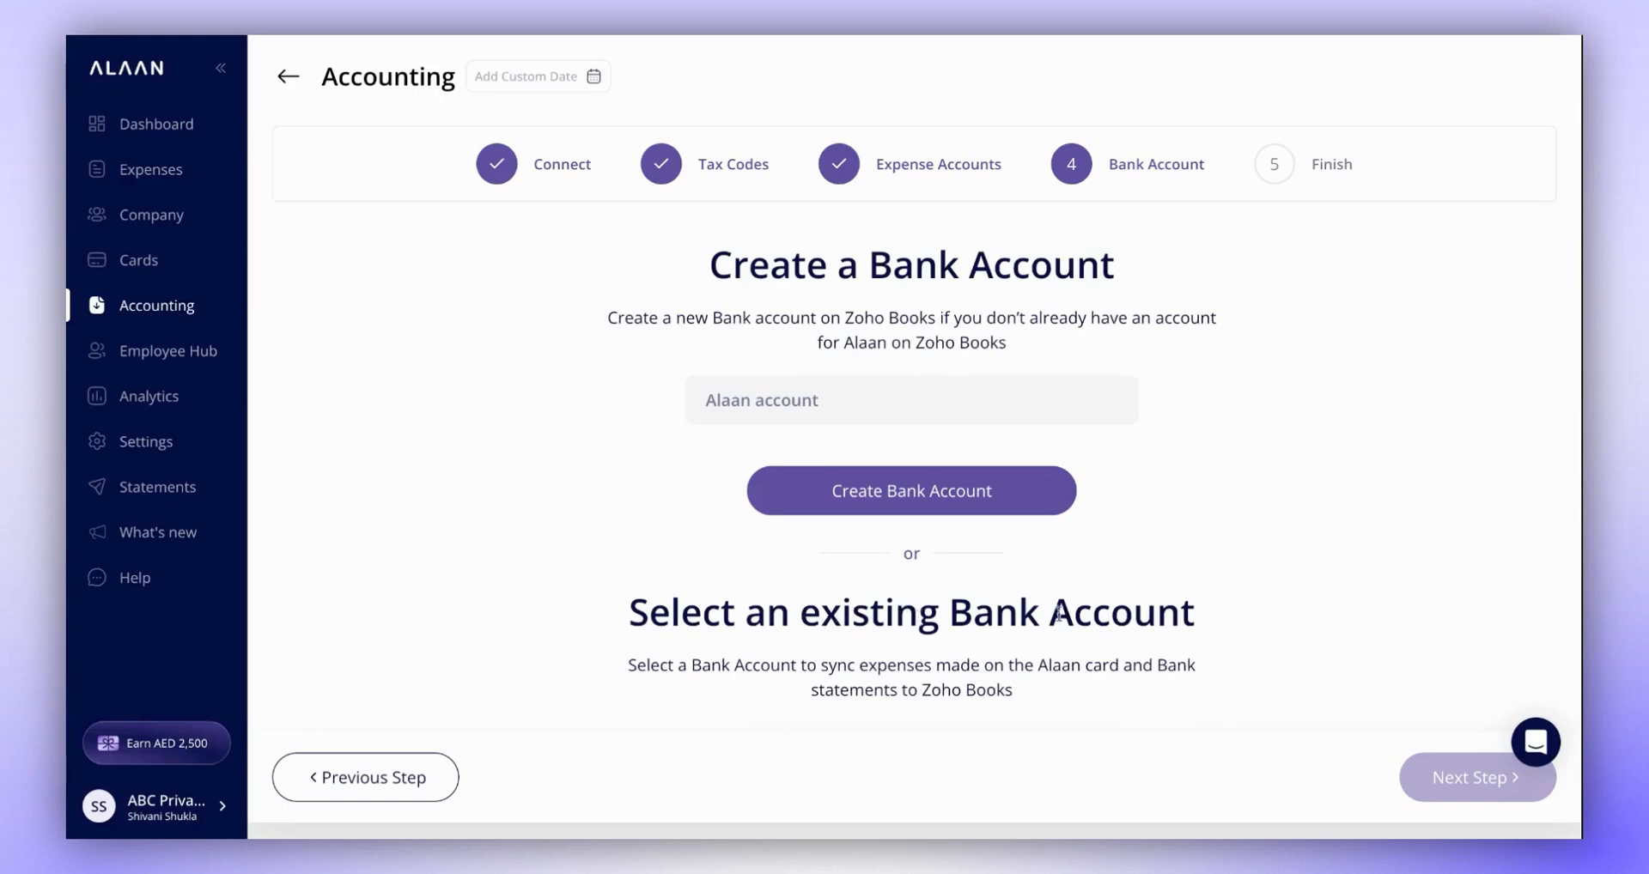
{"action": "scroll", "coordinate": [1149, 624], "scroll_direction": "down", "scroll_amount": 2}
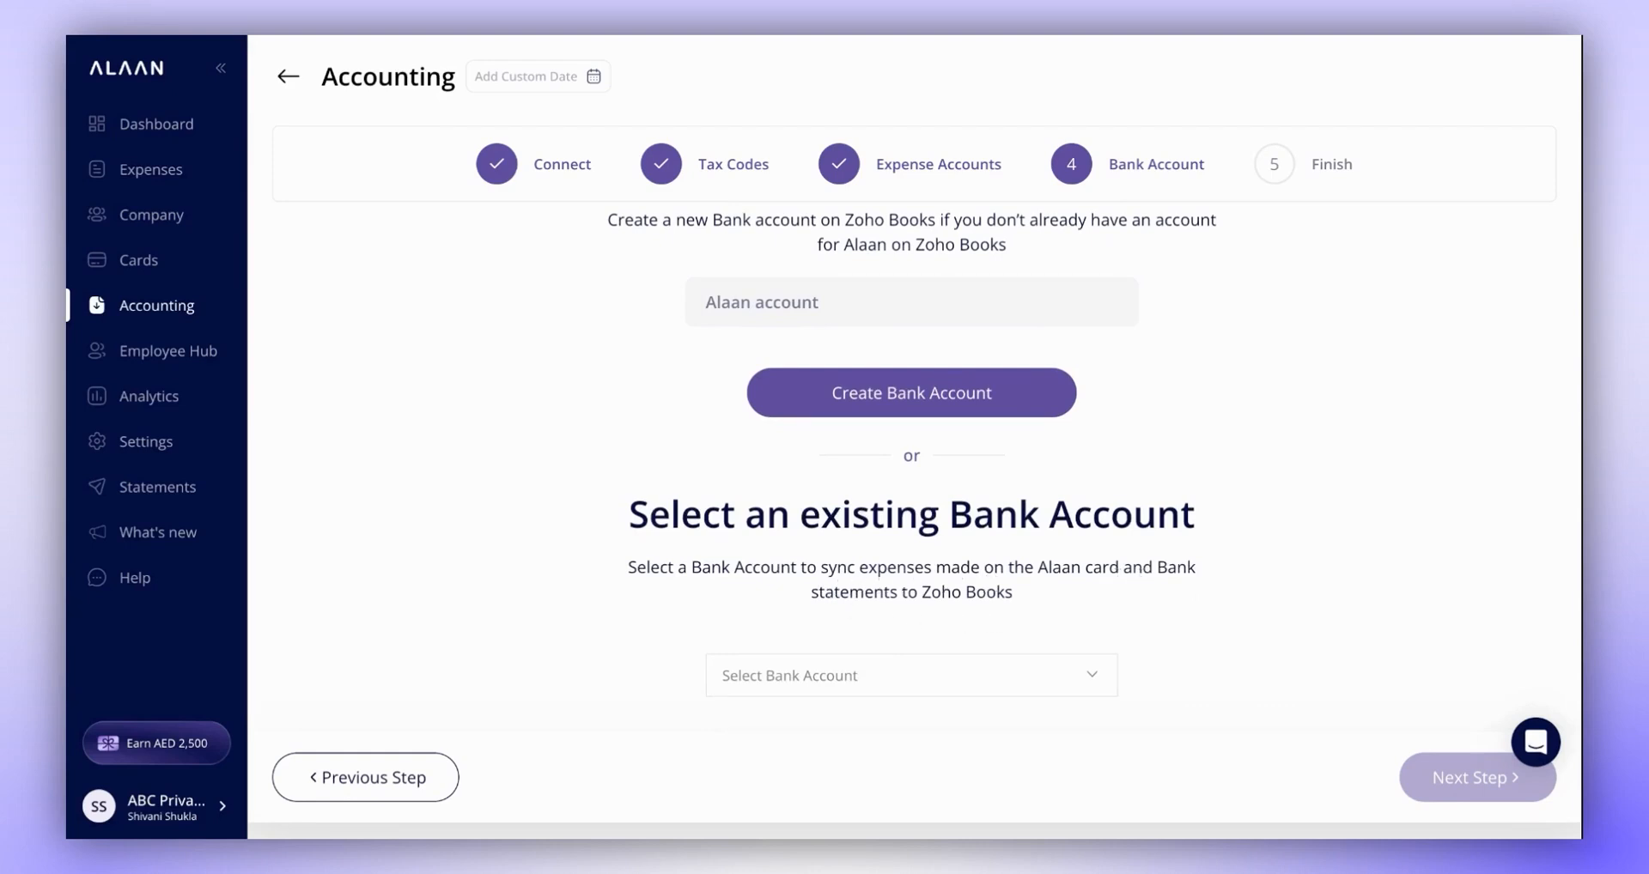
{"action": "scroll", "coordinate": [1170, 524], "scroll_direction": "up", "scroll_amount": 1}
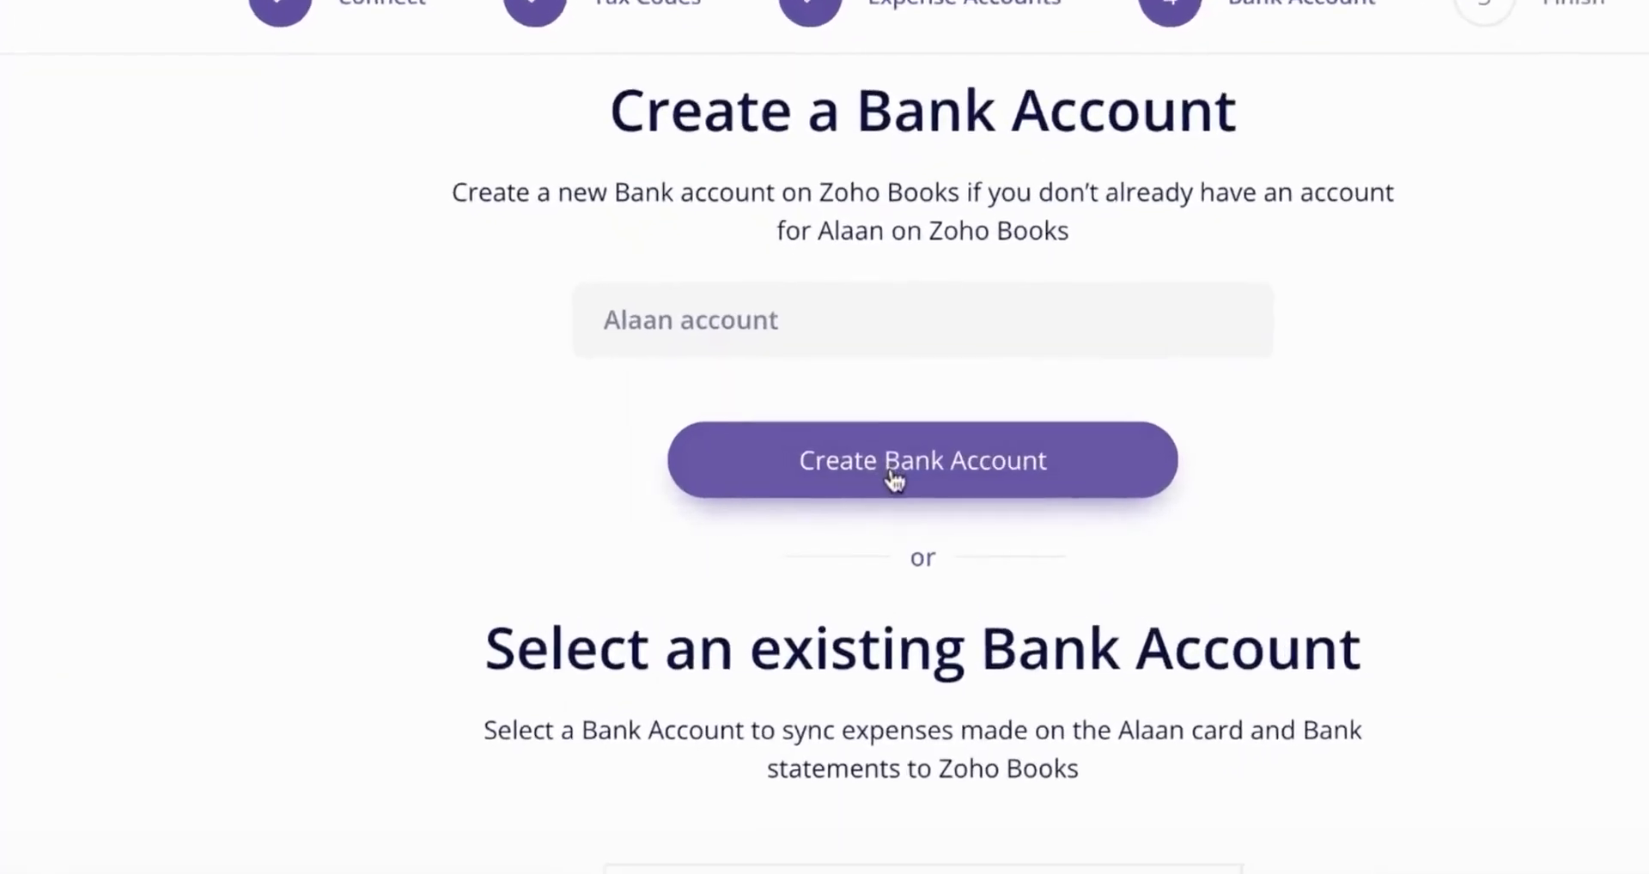
{"action": "left_click", "coordinate": [894, 485]}
{"action": "left_click", "coordinate": [893, 479]}
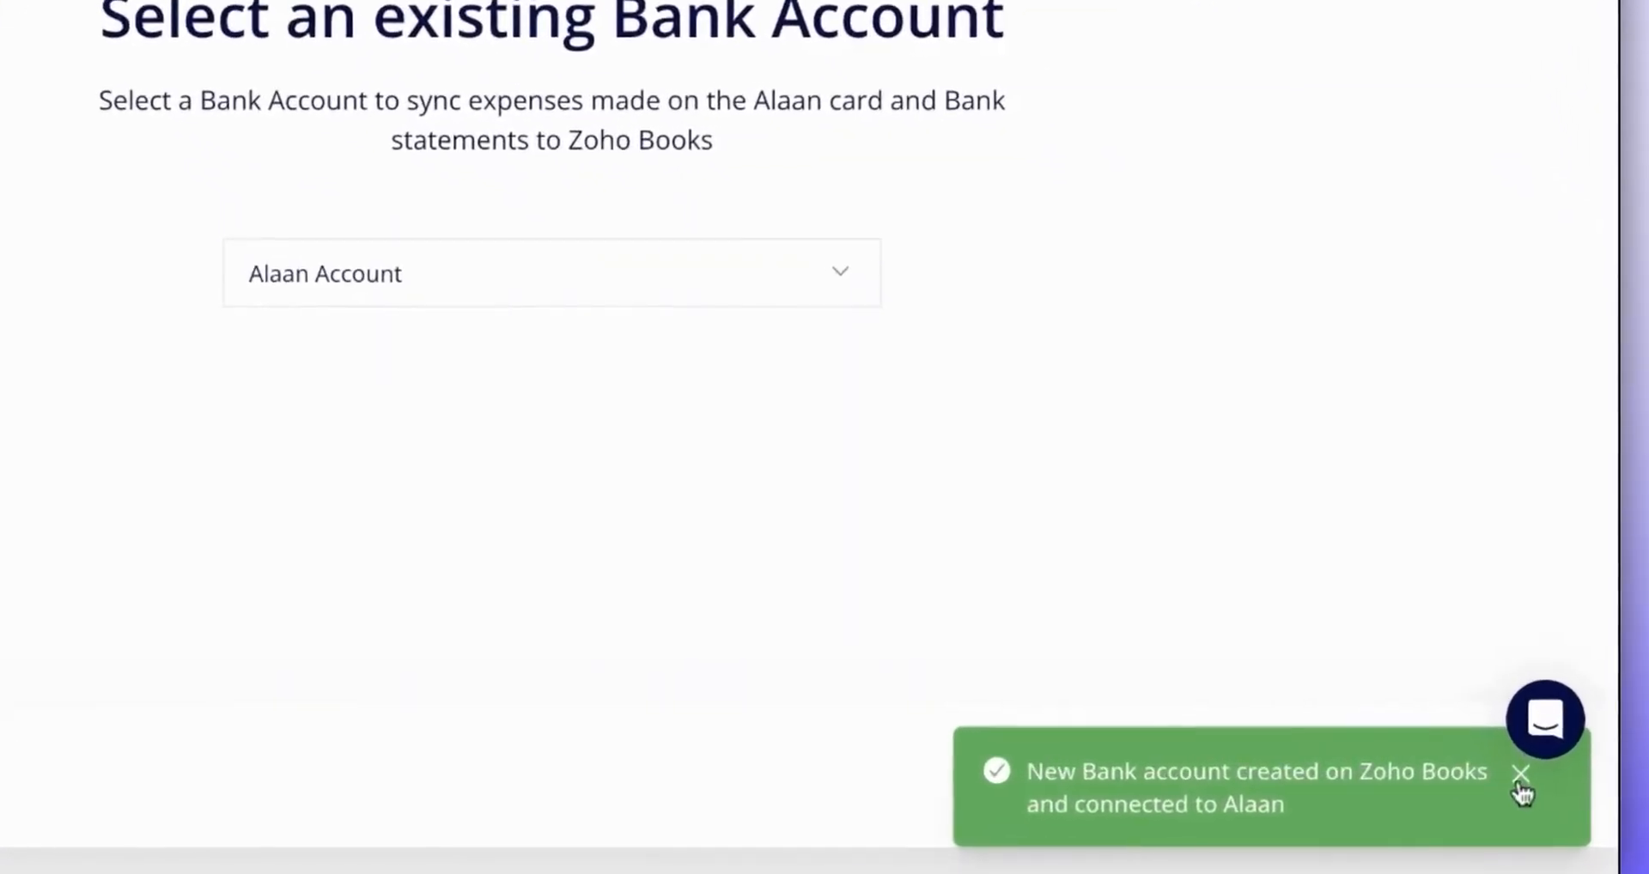
{"action": "left_click", "coordinate": [1520, 776]}
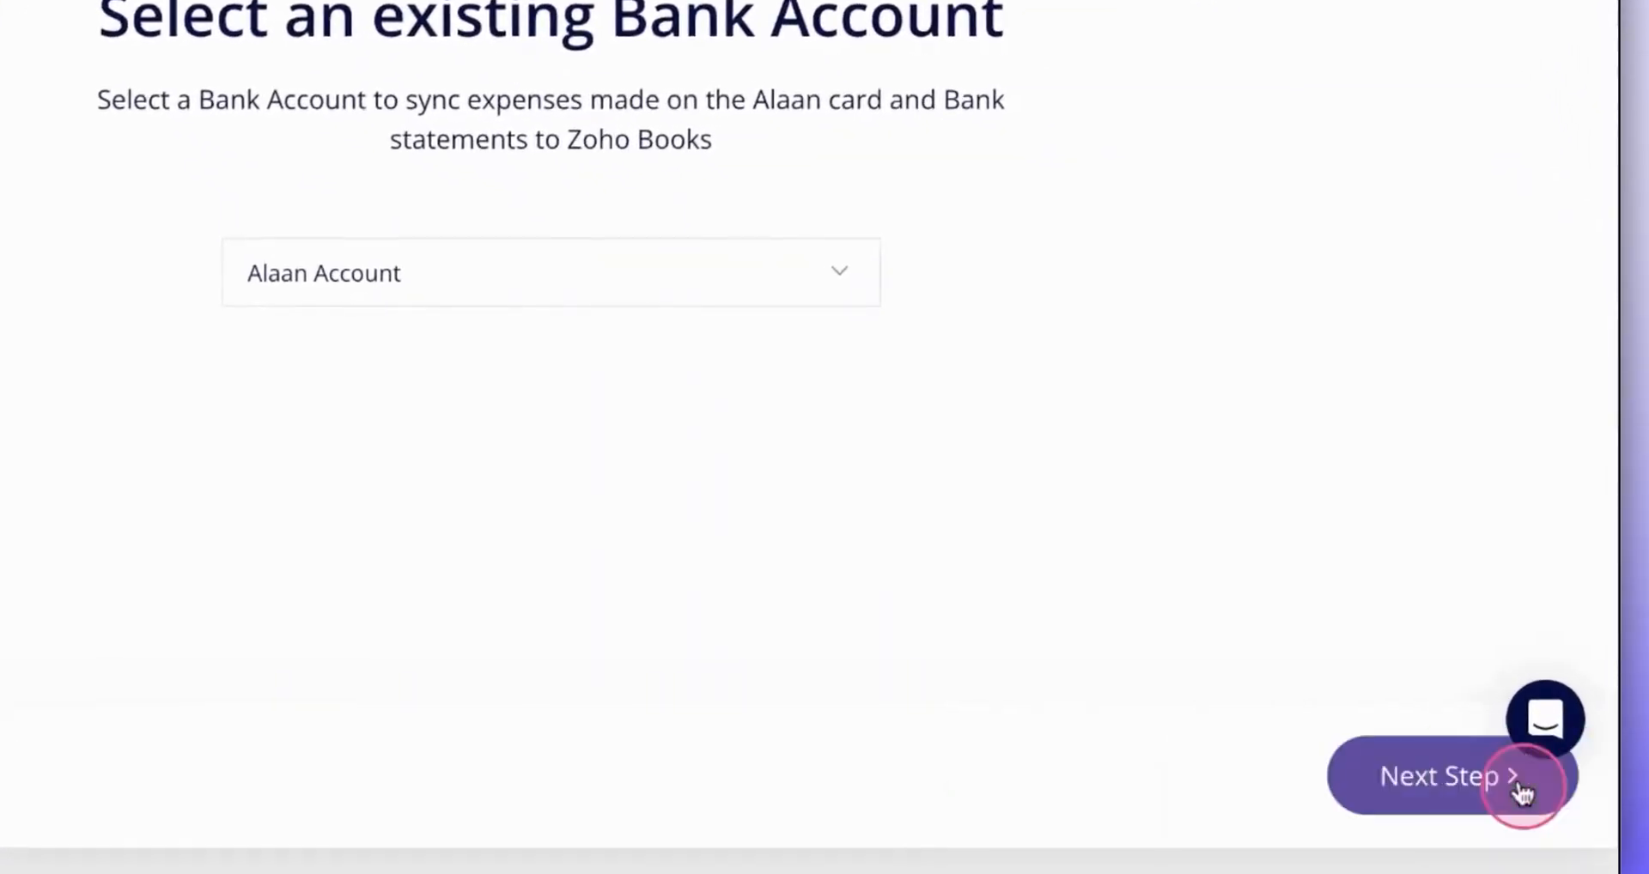
{"action": "left_click", "coordinate": [1413, 786]}
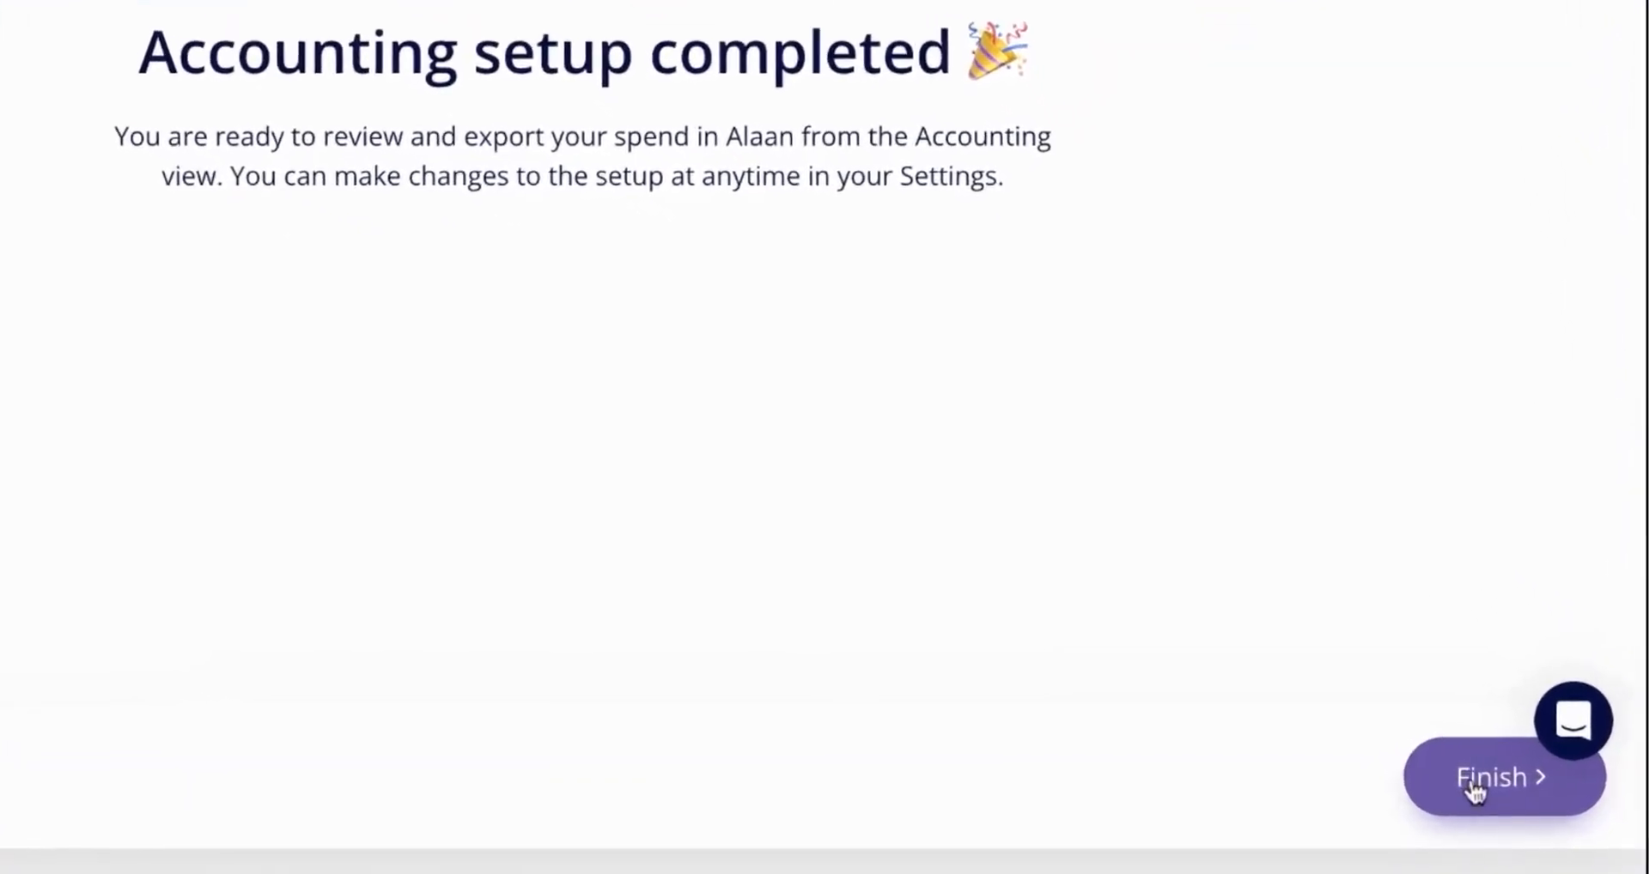
{"action": "left_click", "coordinate": [1473, 786]}
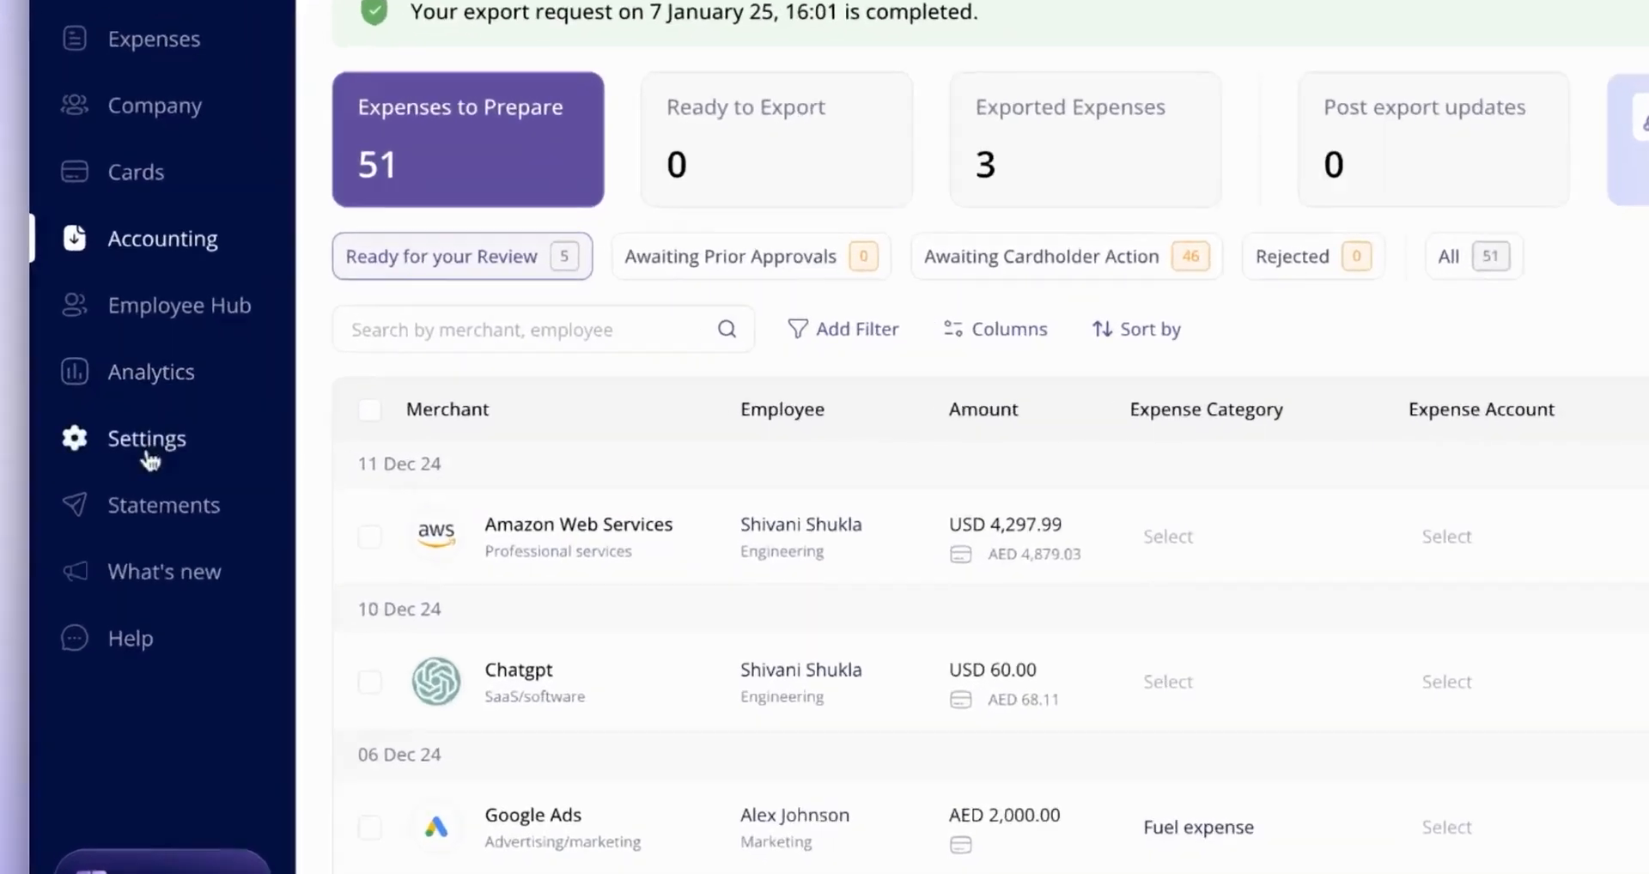
- Open the Zoho Books integration page in the accounting settings
{"action": "left_click", "coordinate": [148, 458]}
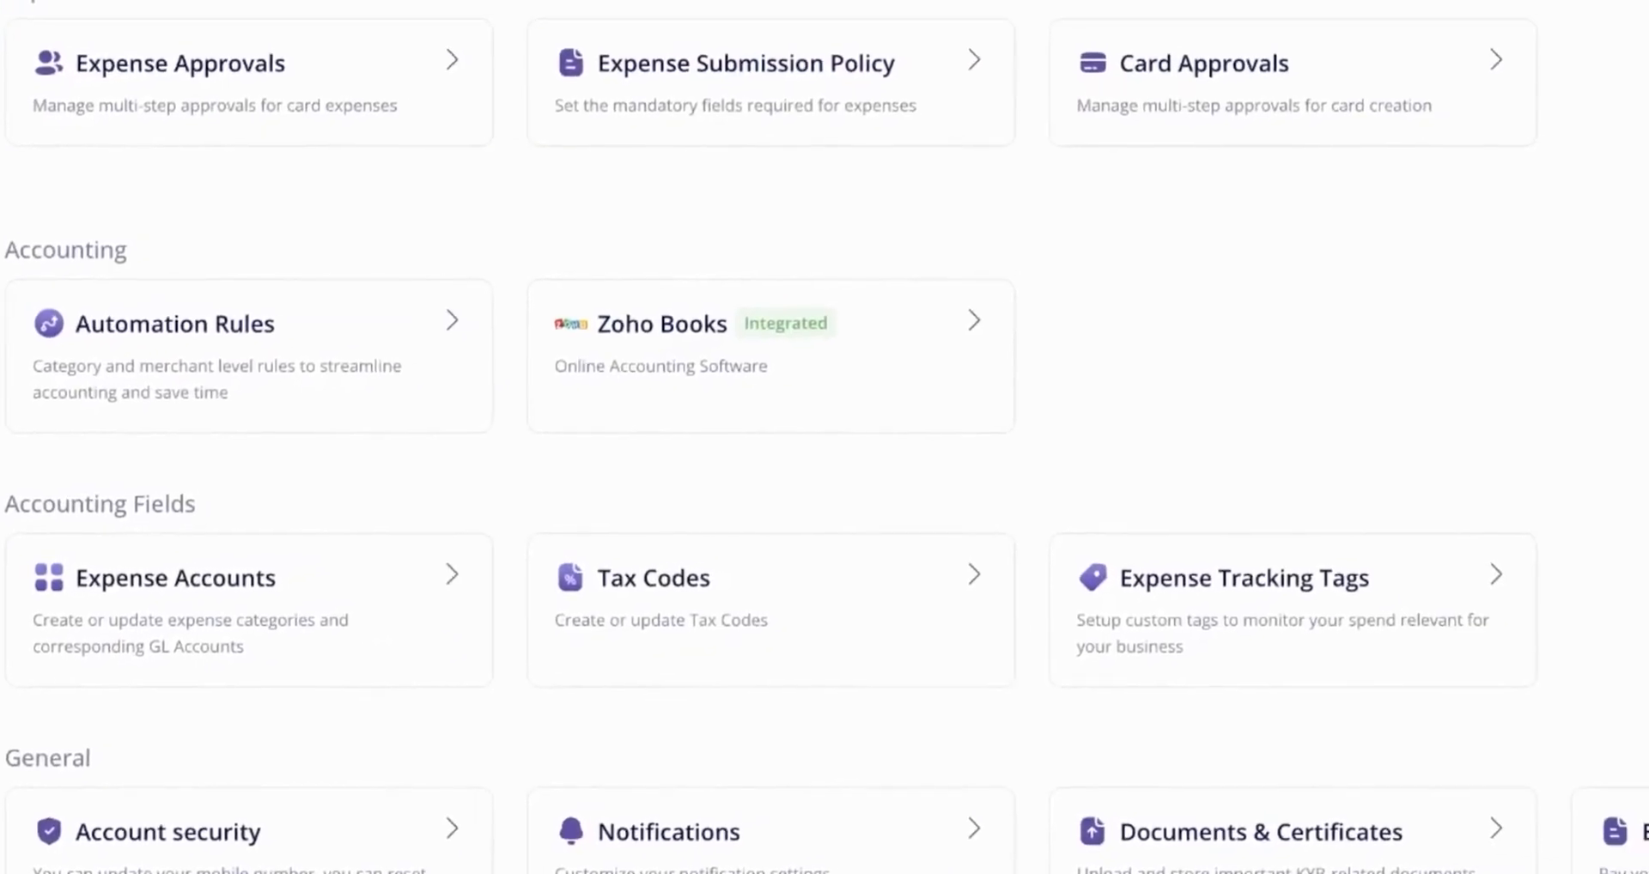
{"action": "left_click", "coordinate": [628, 395]}
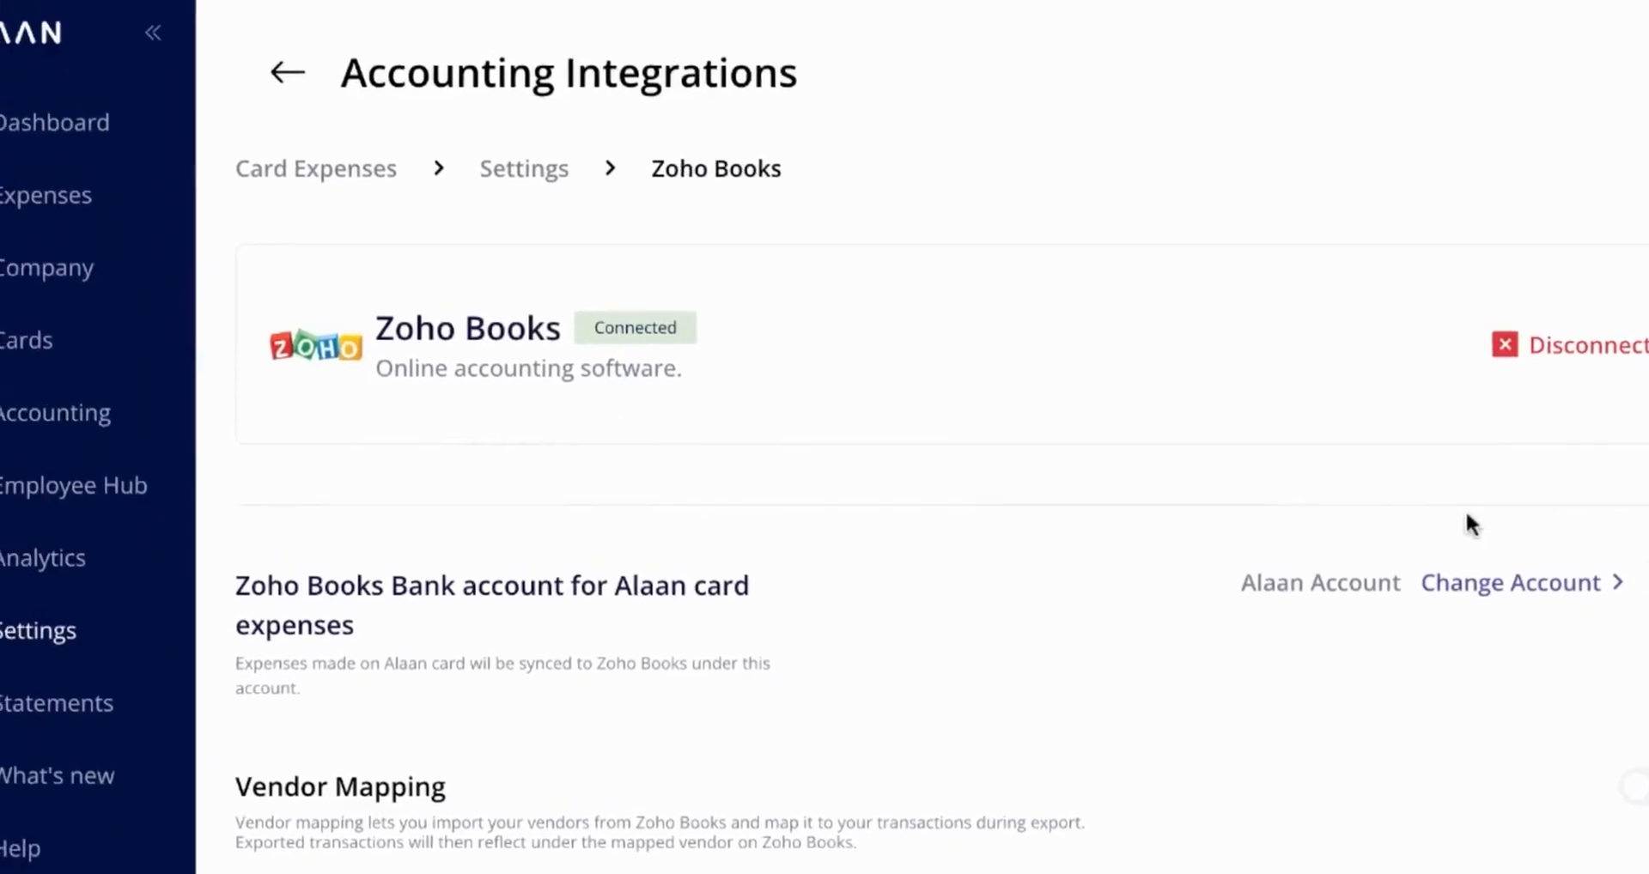
- Leave the integration settings and look over the accounting details of the card expenses ready for review
{"action": "left_click", "coordinate": [273, 95]}
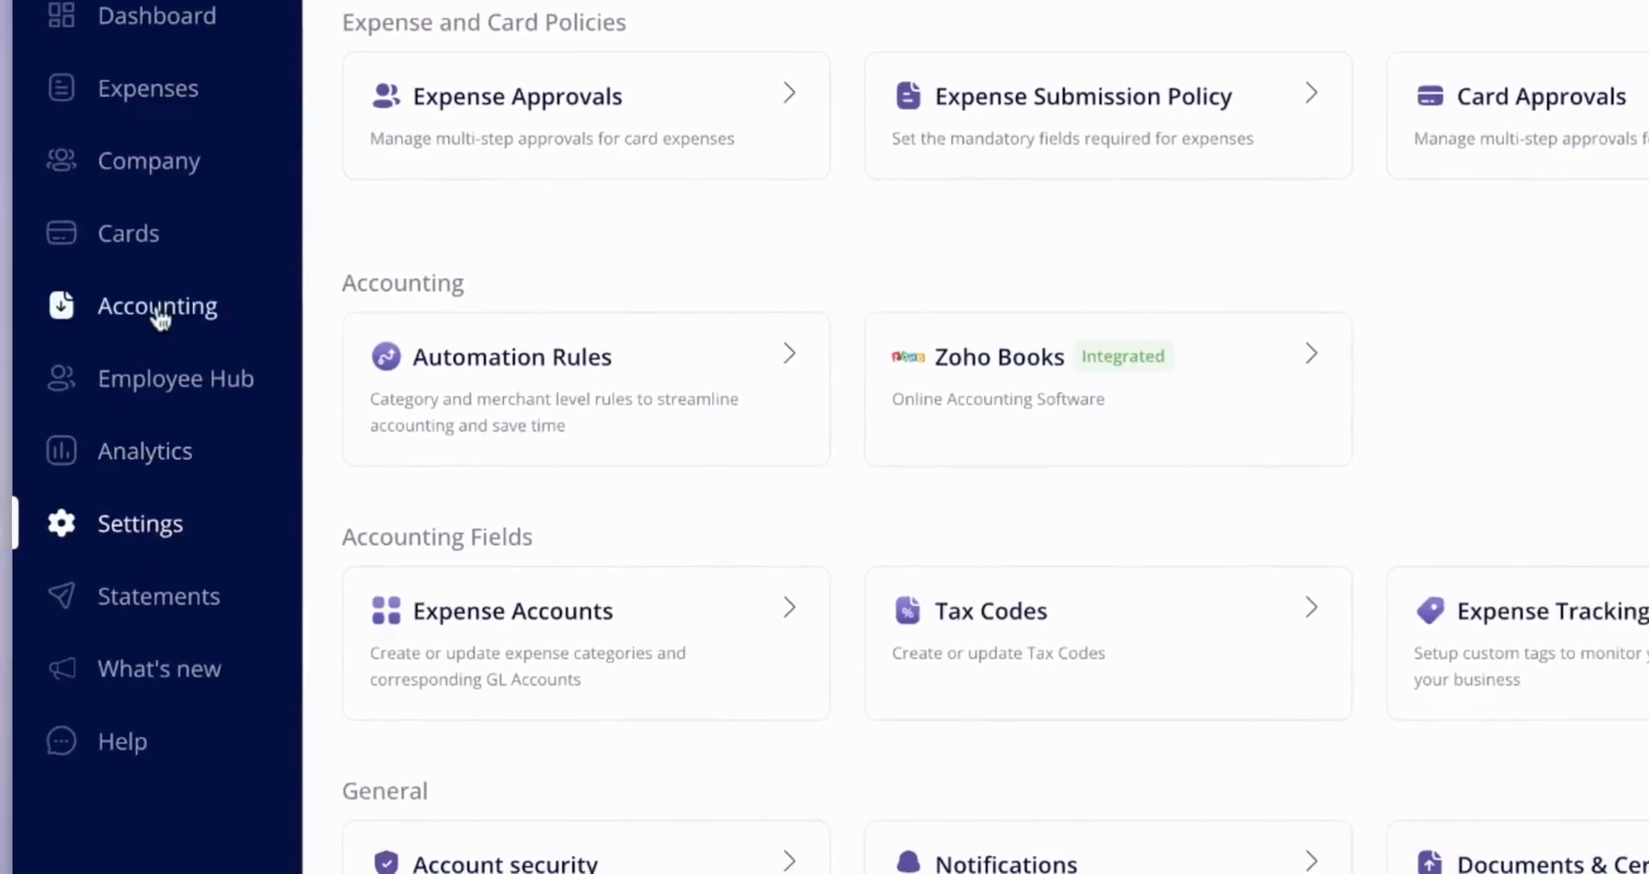
{"action": "left_click", "coordinate": [80, 438]}
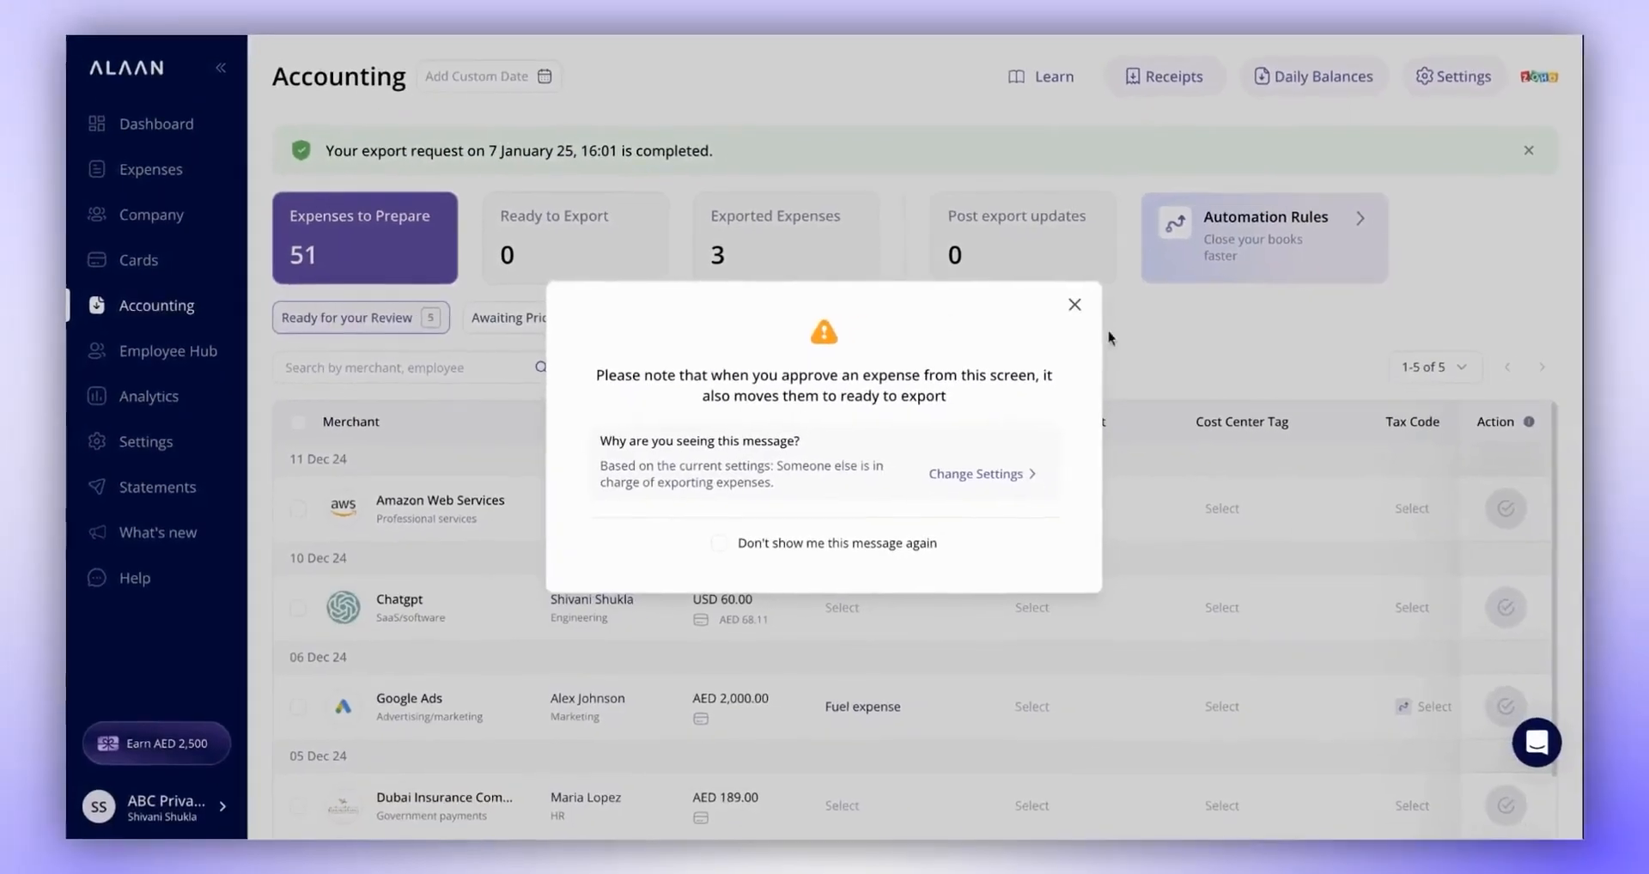
{"action": "left_click", "coordinate": [1075, 306]}
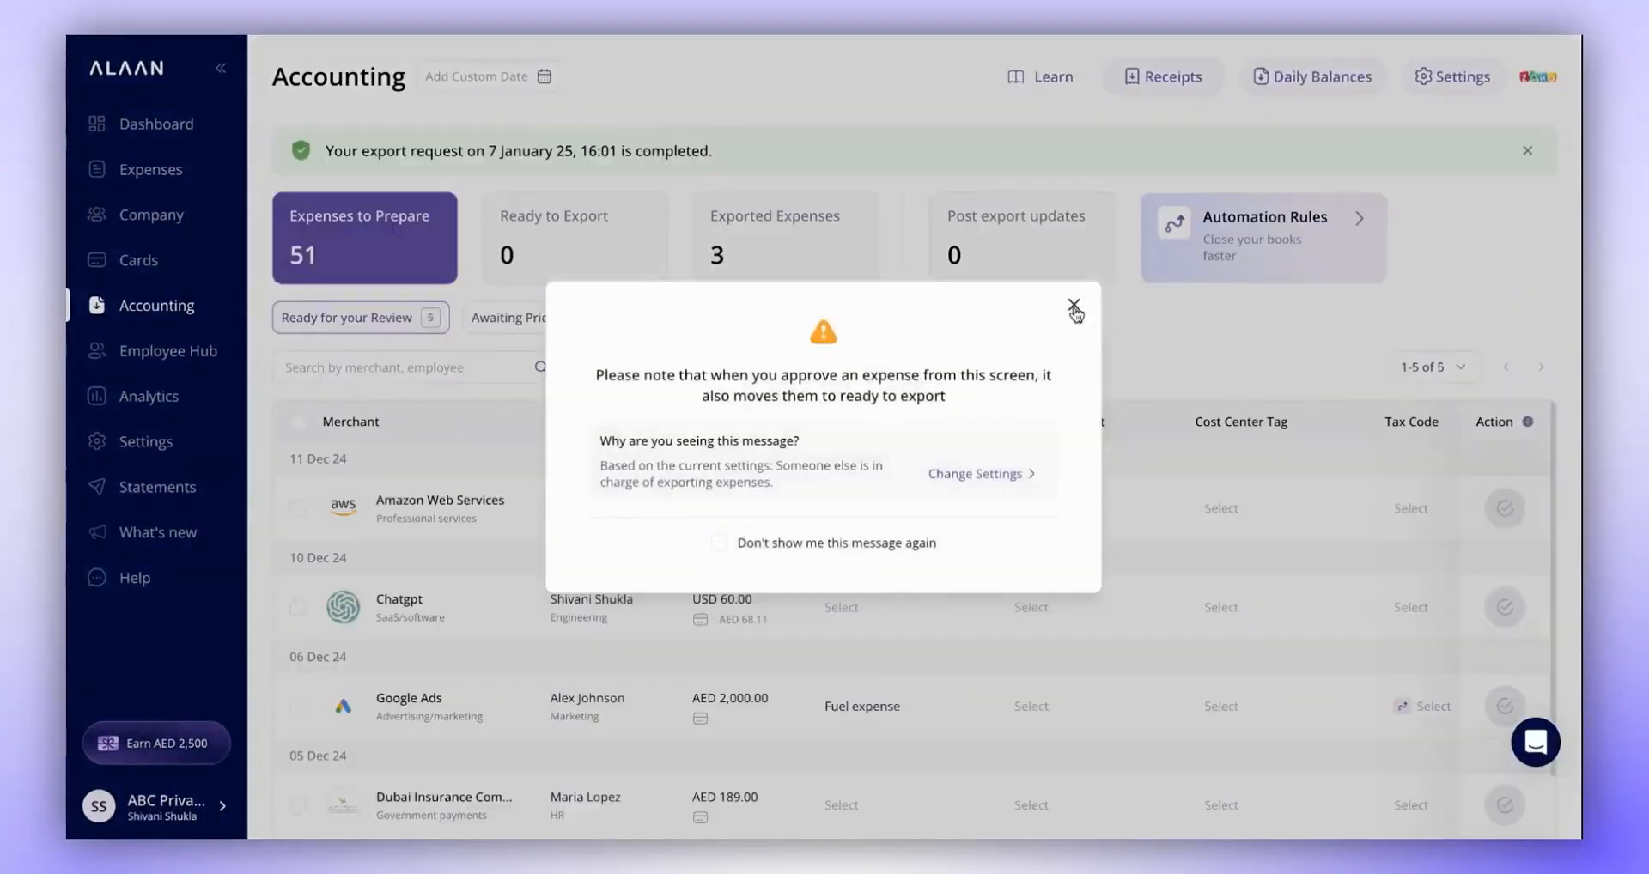
{"action": "left_click", "coordinate": [1072, 305]}
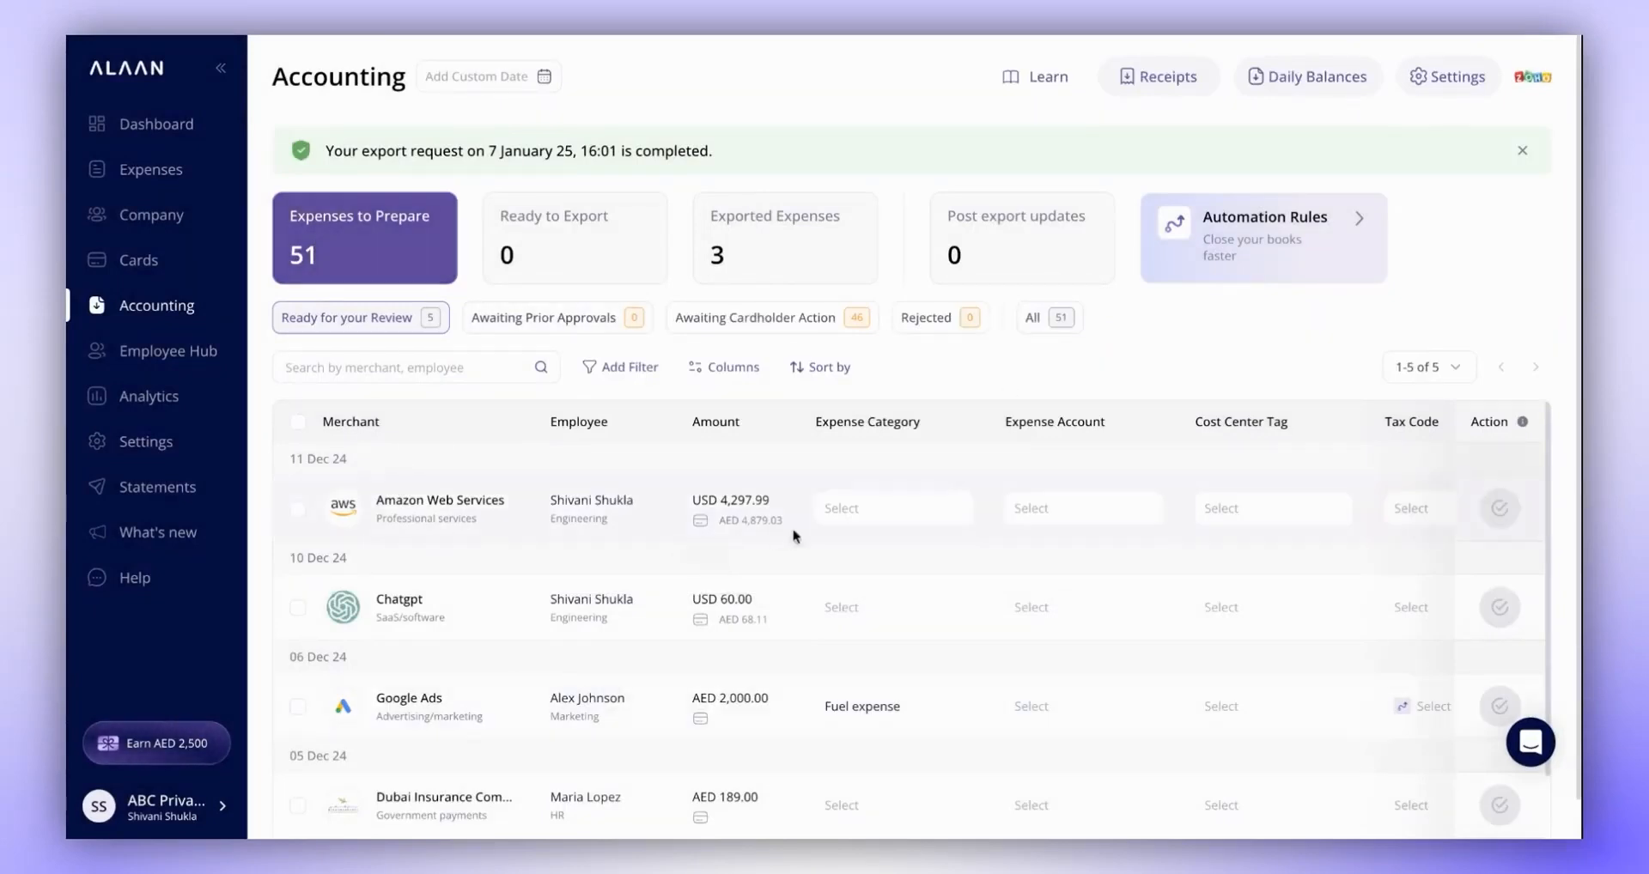
{"action": "scroll", "coordinate": [1065, 508], "scroll_direction": "right", "scroll_amount": 5}
{"action": "scroll", "coordinate": [1067, 506], "scroll_direction": "left", "scroll_amount": 5}
- Open the Amazon Web Services expense of USD 4,297.99 and set its expense category to Business Software
{"action": "left_click", "coordinate": [654, 521]}
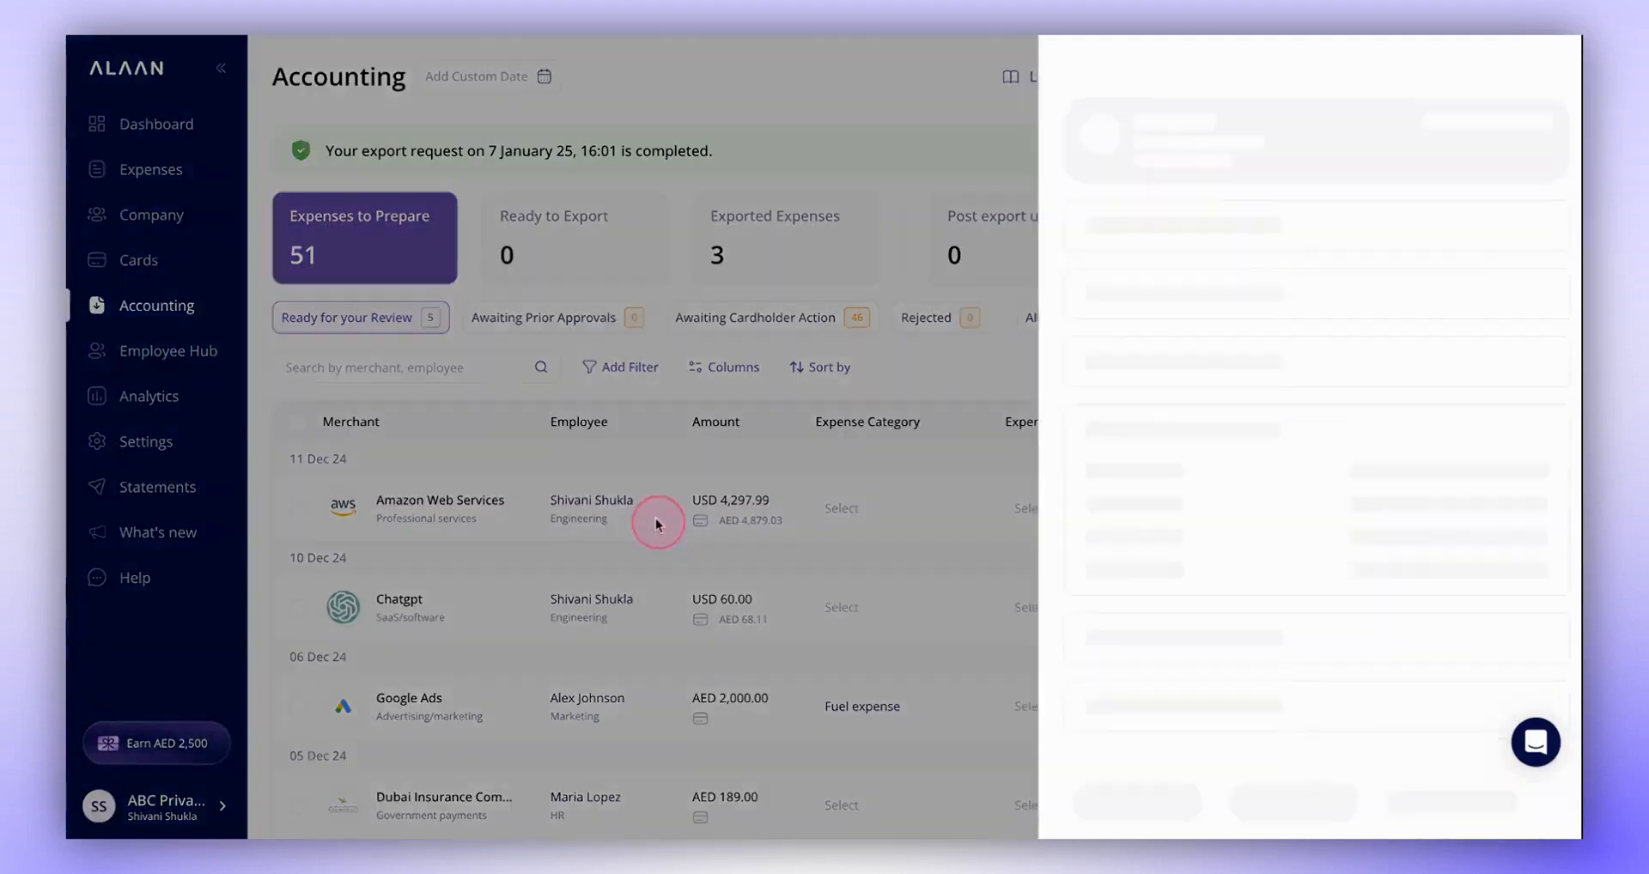
{"action": "scroll", "coordinate": [1357, 403], "scroll_direction": "down", "scroll_amount": 4}
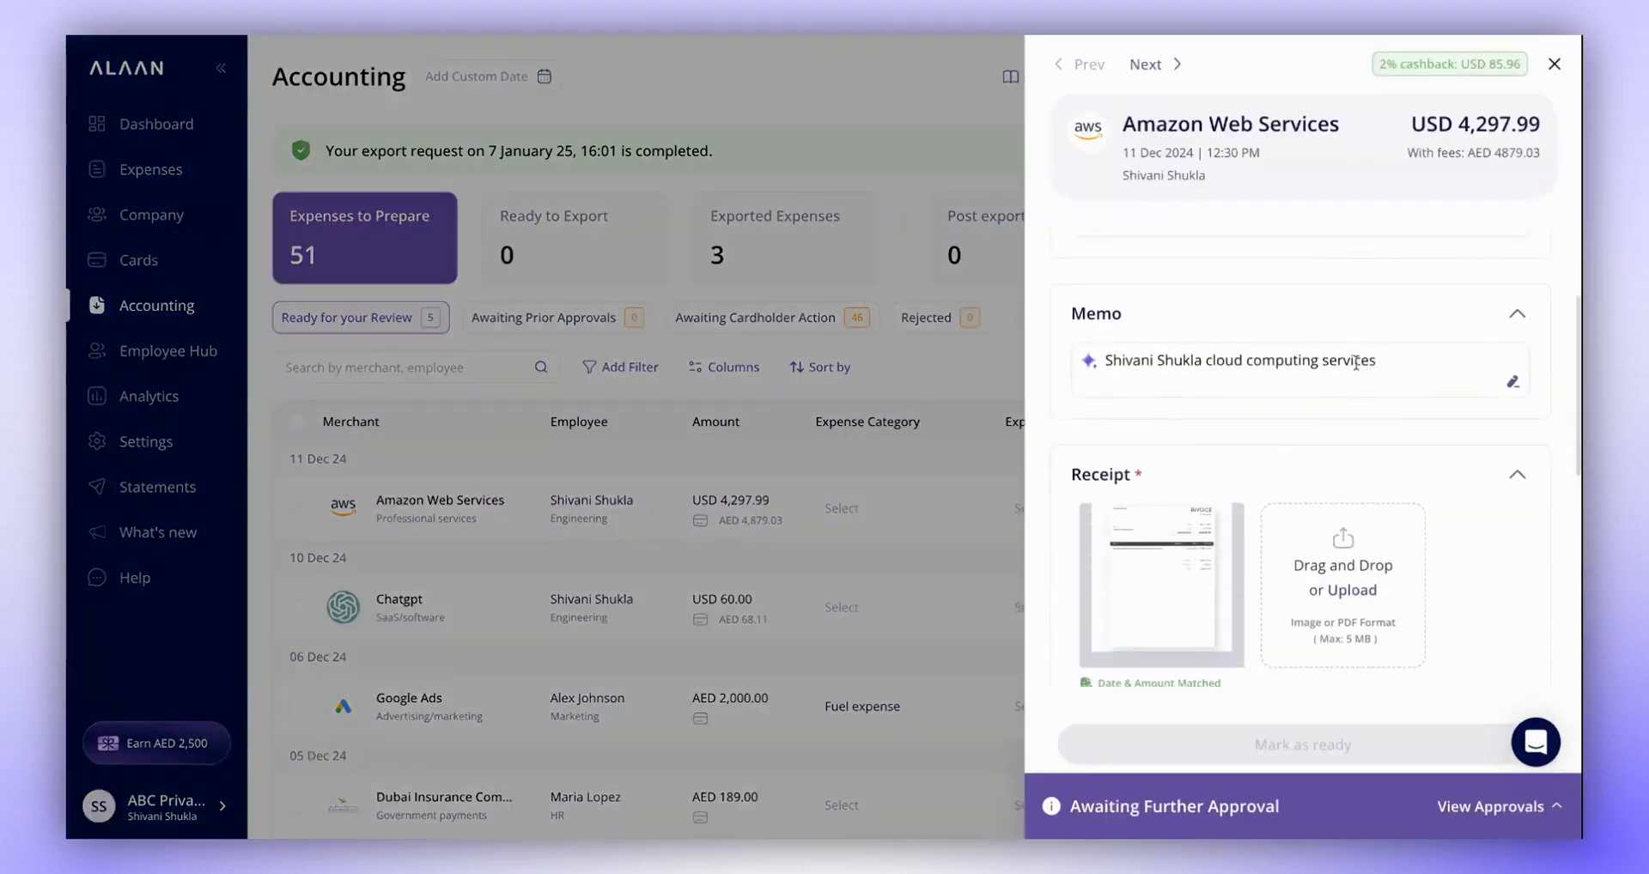
{"action": "scroll", "coordinate": [1315, 482], "scroll_direction": "up", "scroll_amount": 2}
{"action": "scroll", "coordinate": [1315, 482], "scroll_direction": "down", "scroll_amount": 5}
{"action": "left_click", "coordinate": [1355, 382]}
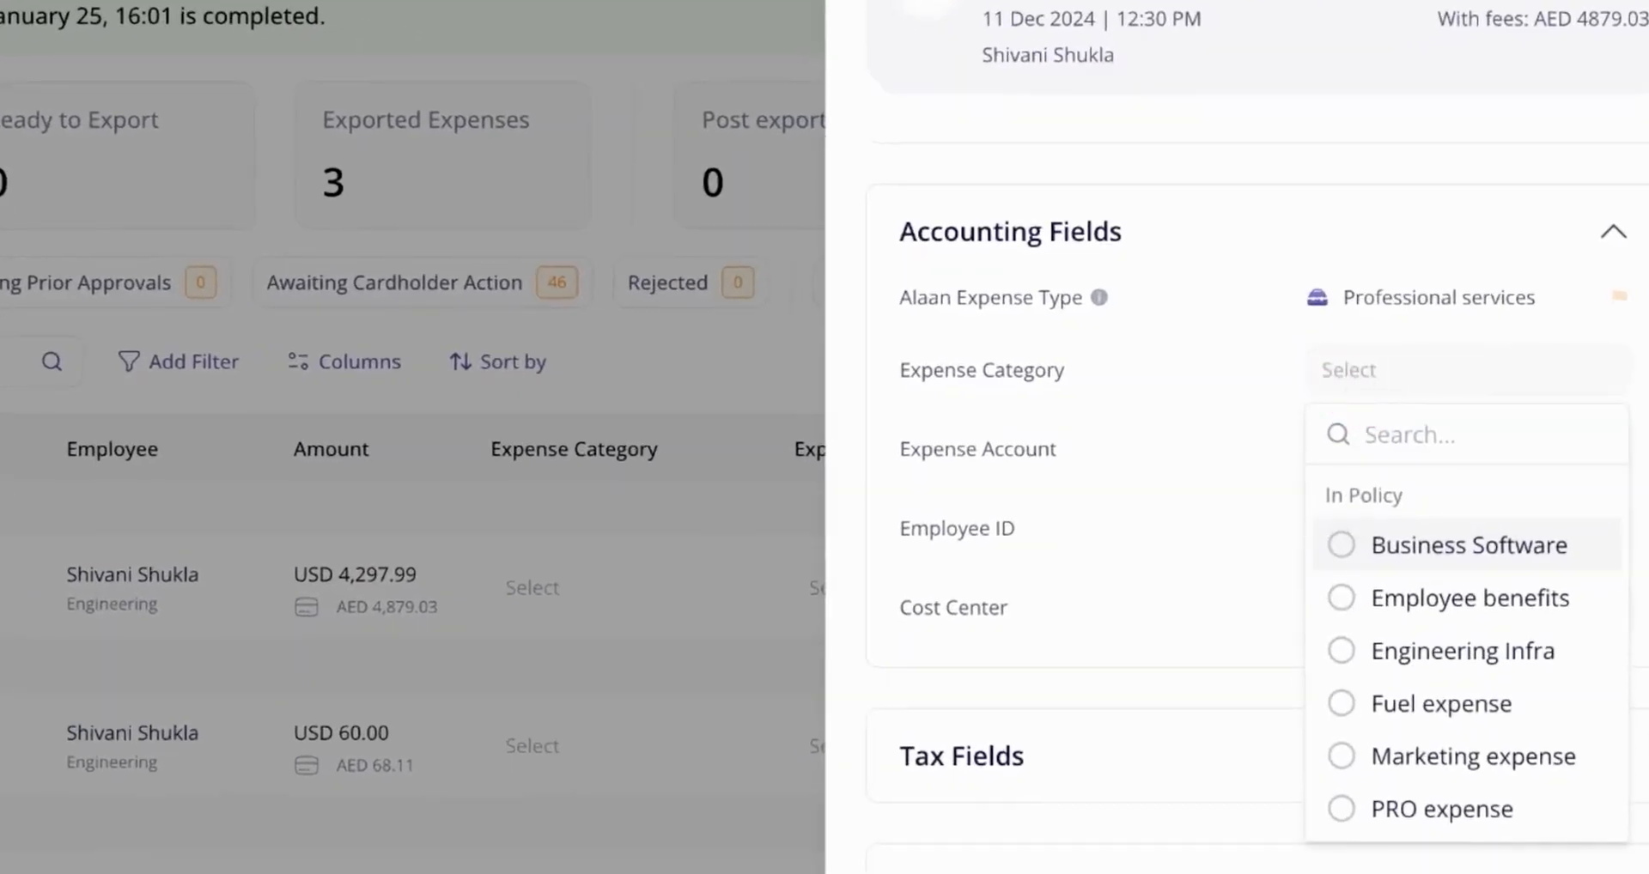
{"action": "left_click", "coordinate": [1373, 539]}
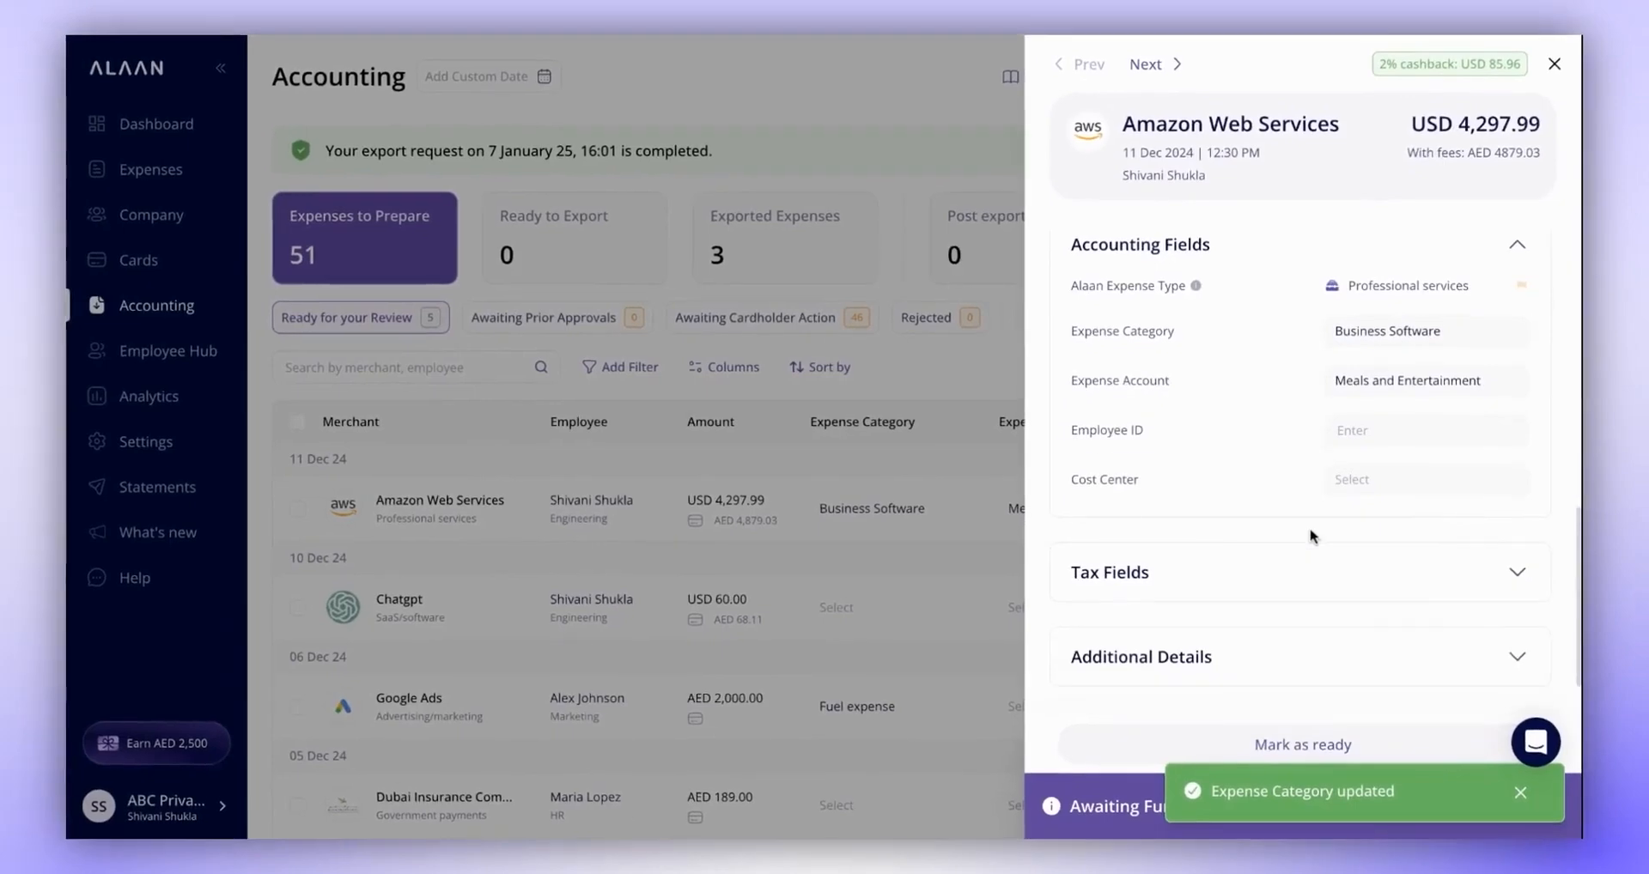
- Expand the tax fields of the Amazon Web Services expense and check its tax code, VAT amount and invoice number
{"action": "left_click", "coordinate": [1304, 571]}
{"action": "scroll", "coordinate": [1296, 605], "scroll_direction": "down", "scroll_amount": 3}
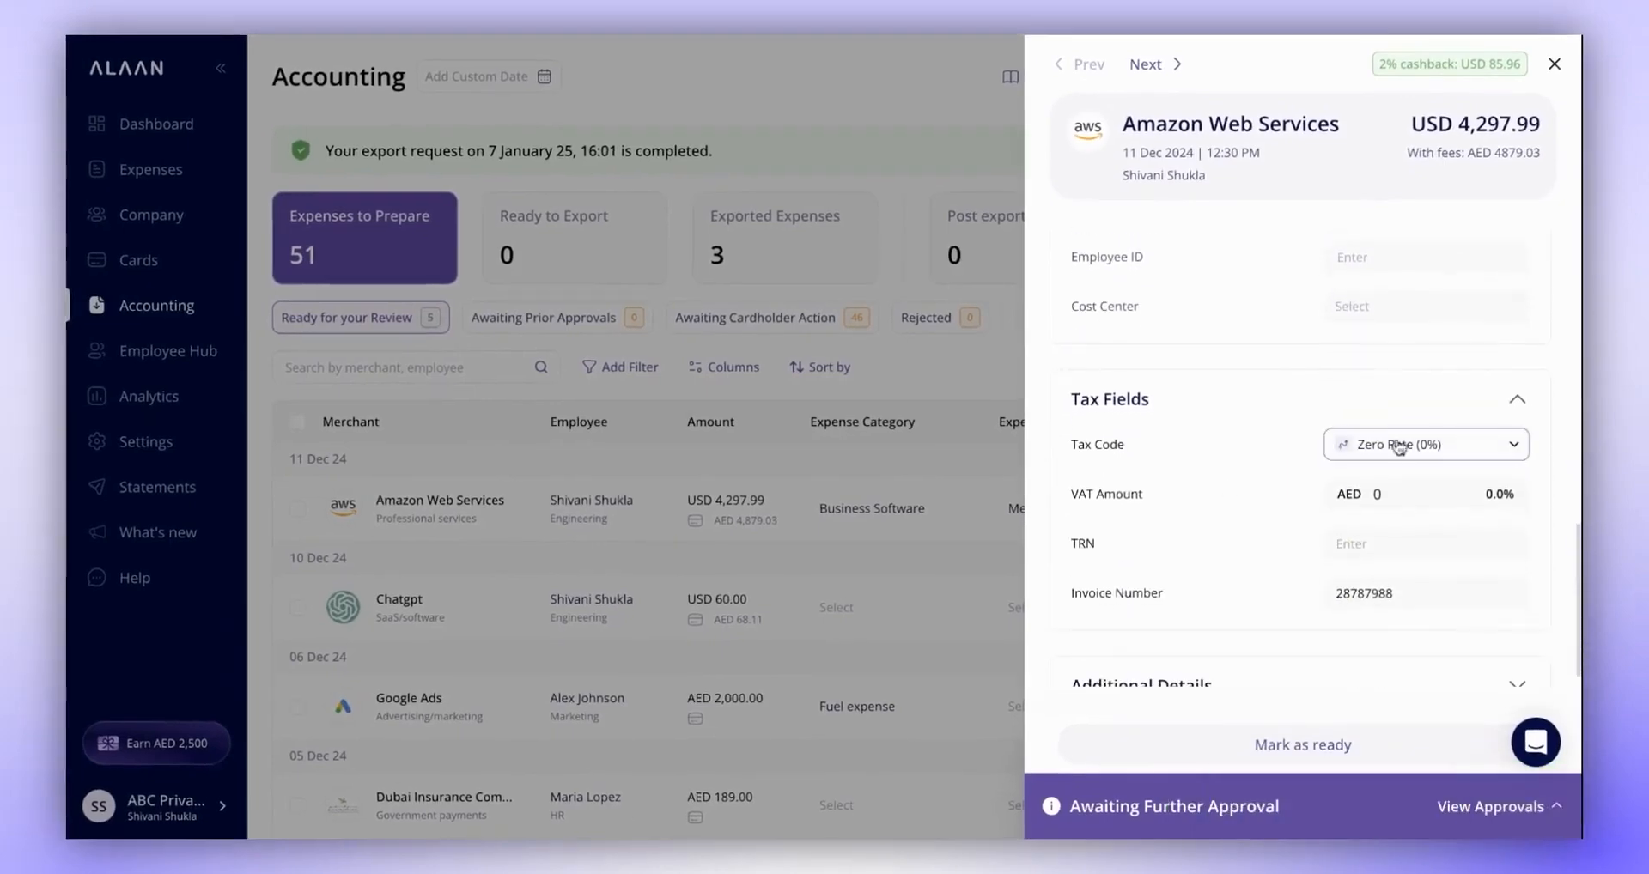
{"action": "scroll", "coordinate": [1356, 567], "scroll_direction": "down", "scroll_amount": 1}
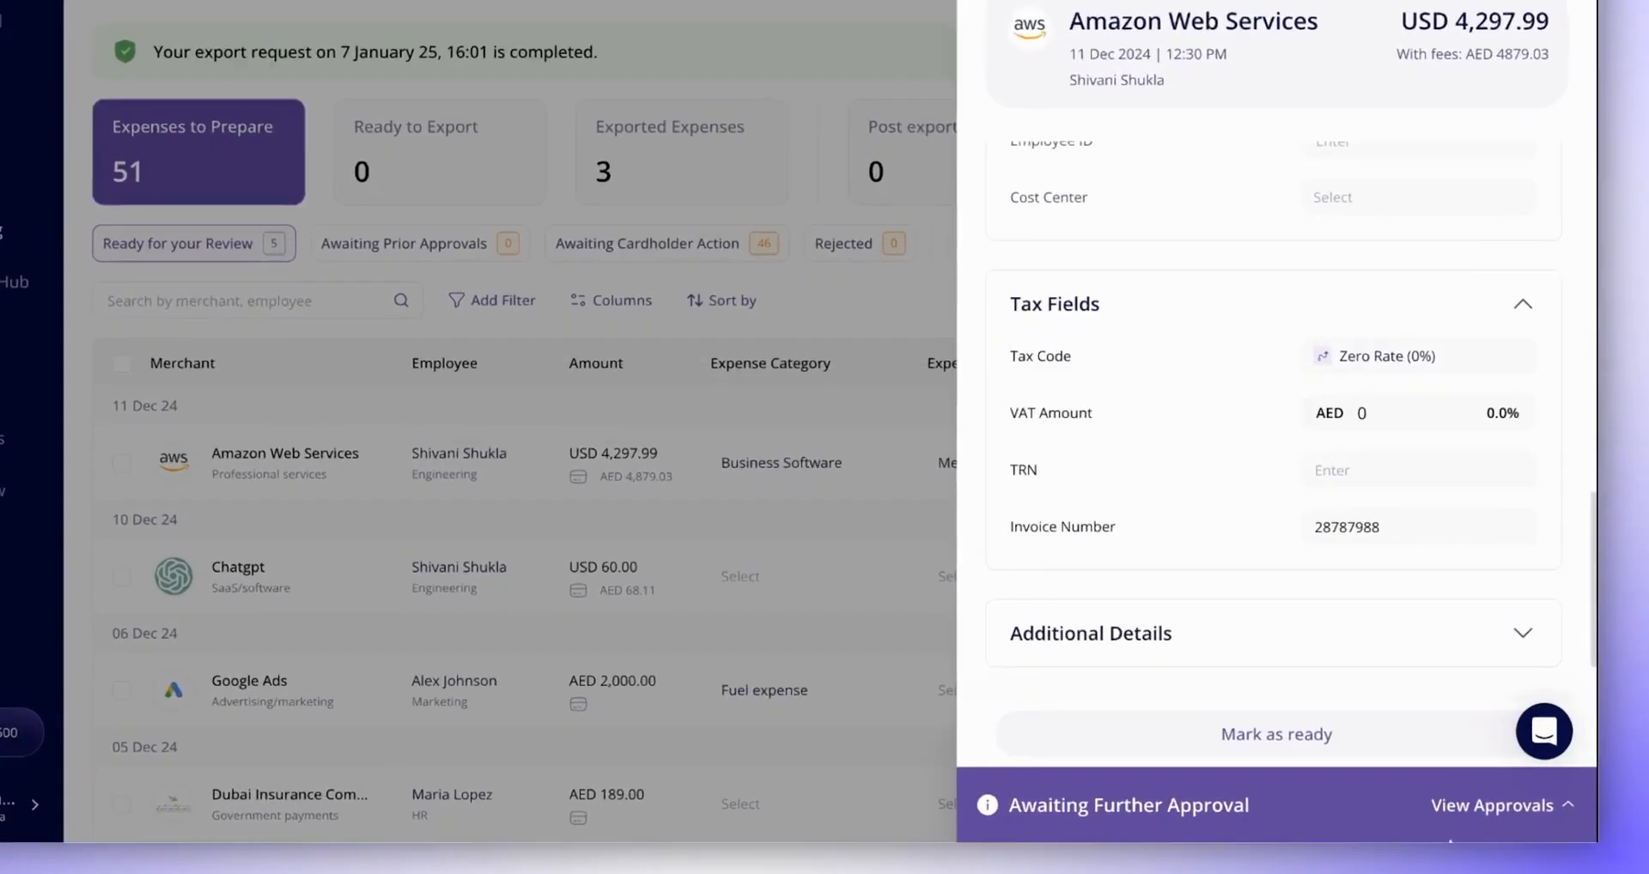
- Override the Level 2 and Level 3 approvals of the Amazon Web Services expense and close its details
{"action": "left_click", "coordinate": [1486, 807]}
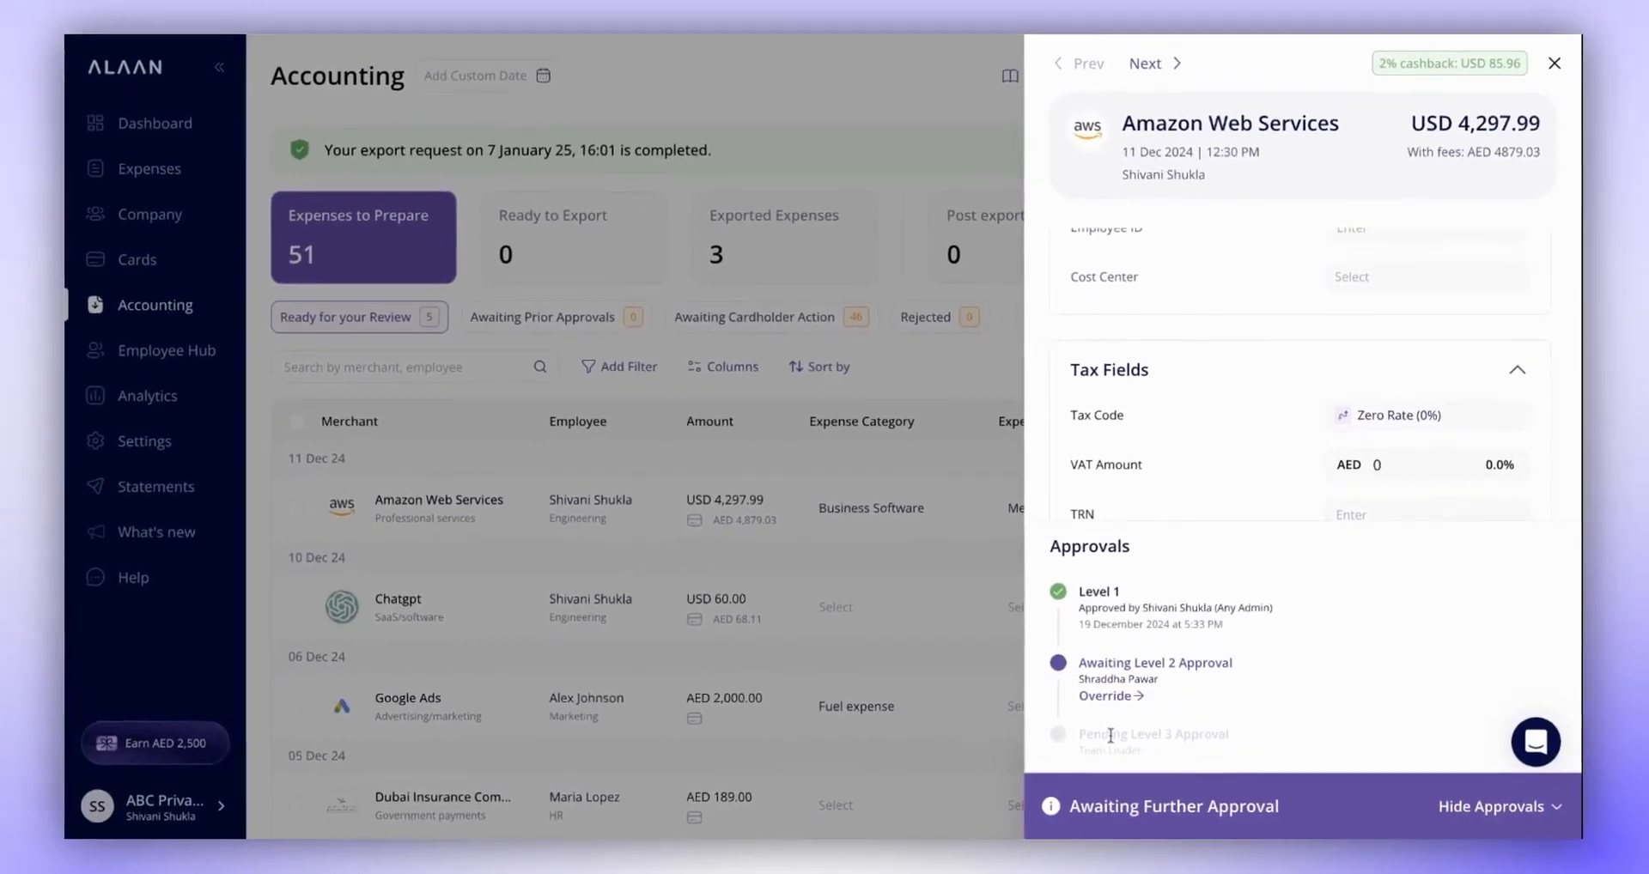
{"action": "left_click", "coordinate": [1073, 702]}
{"action": "left_click", "coordinate": [908, 479]}
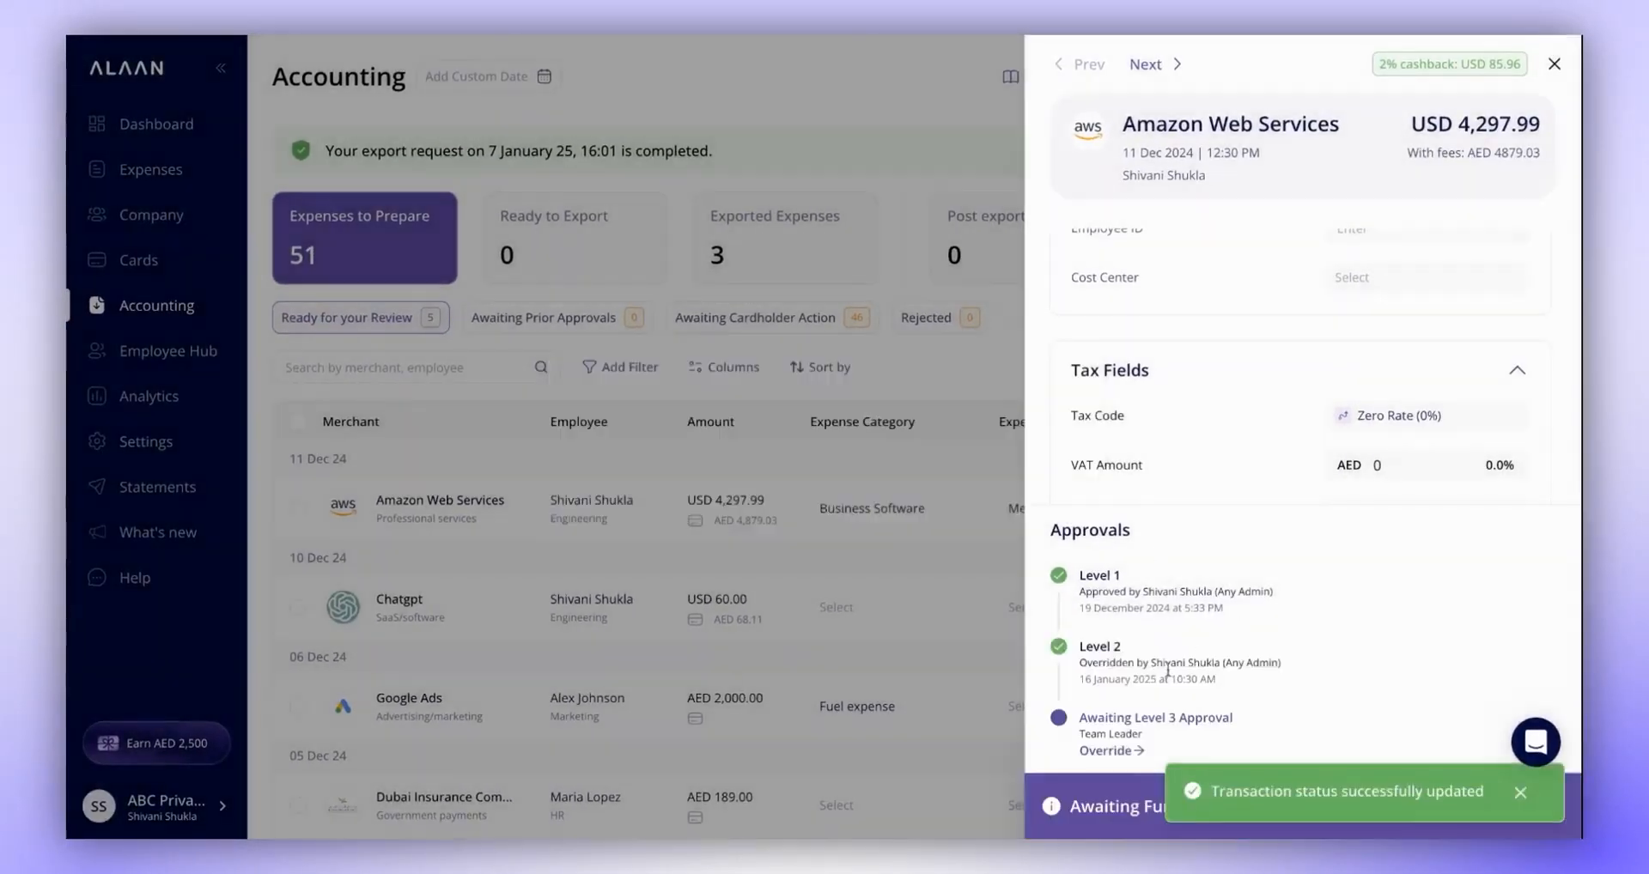
{"action": "left_click", "coordinate": [1106, 751]}
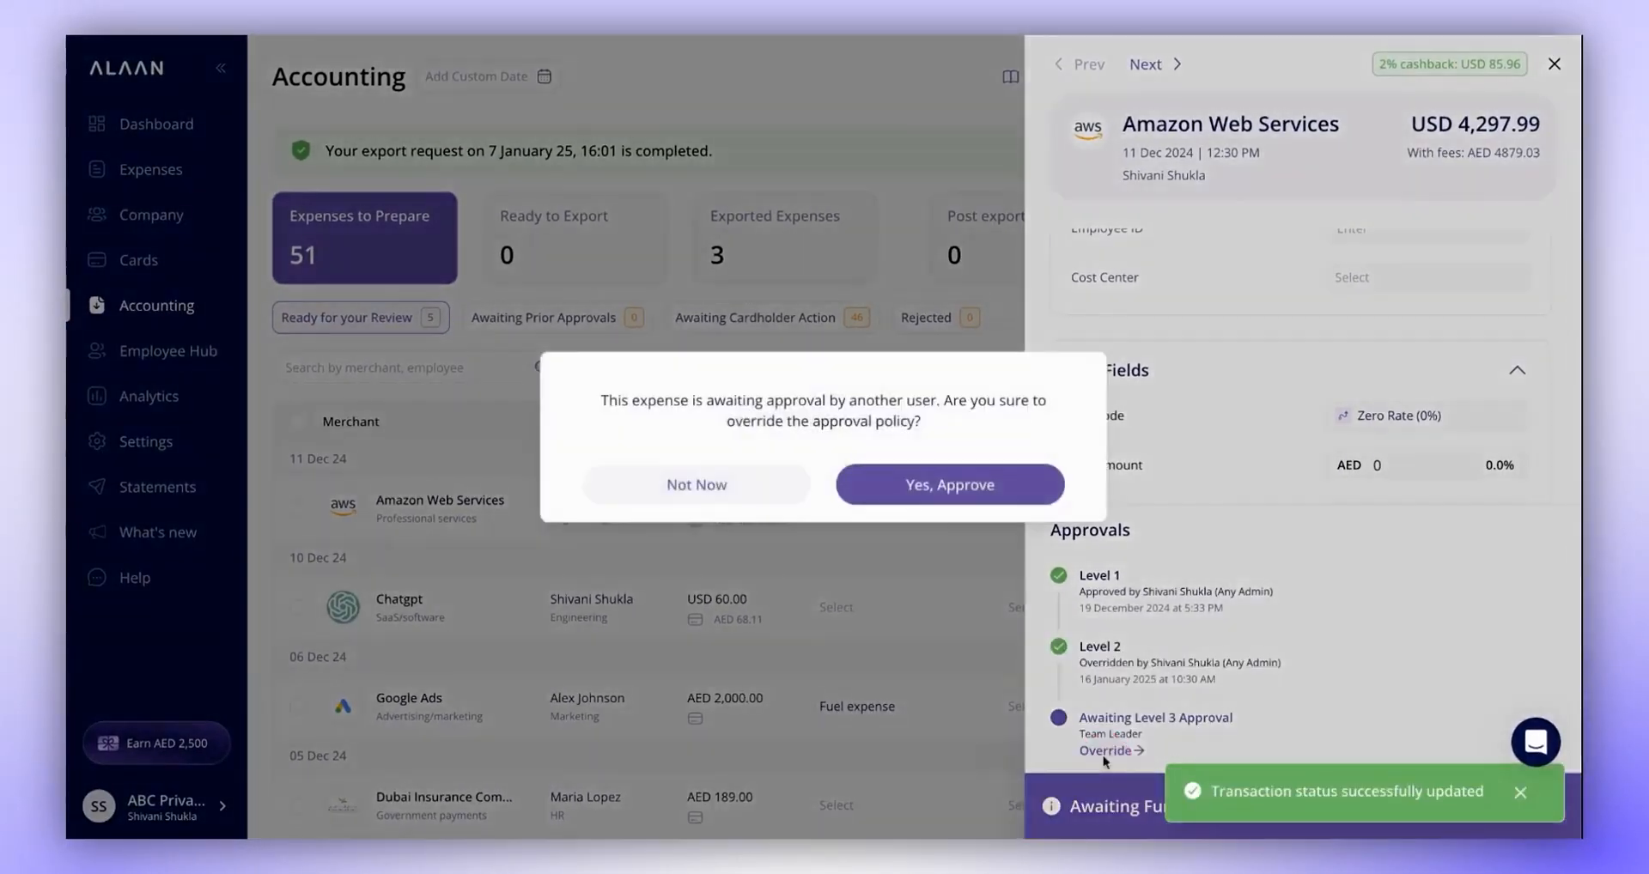
{"action": "left_click", "coordinate": [946, 483]}
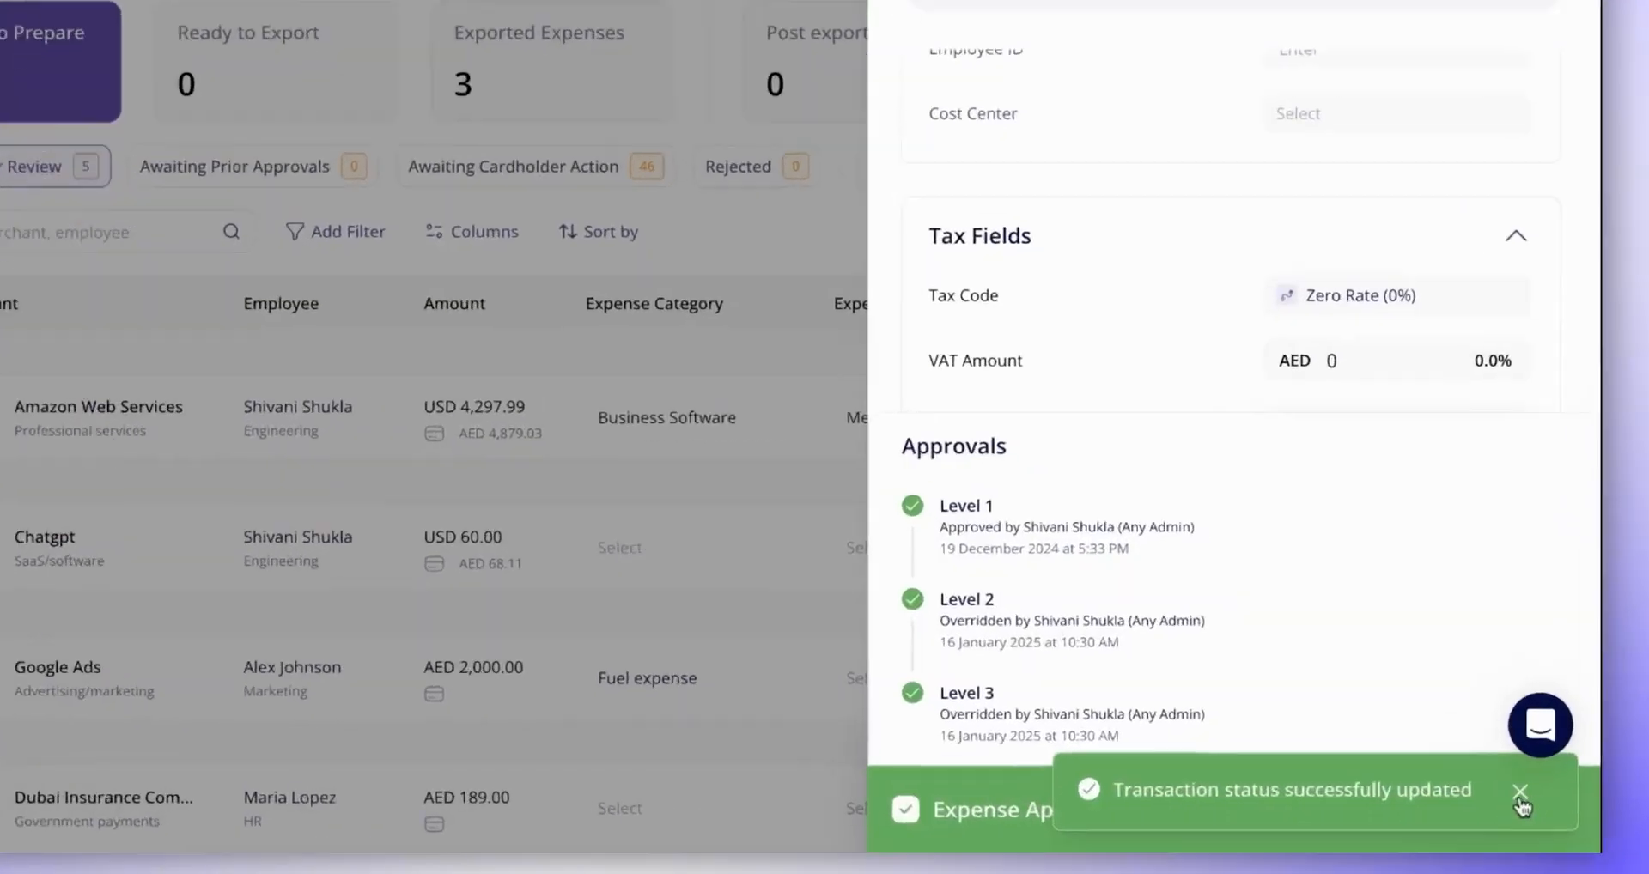
{"action": "left_click", "coordinate": [1520, 791]}
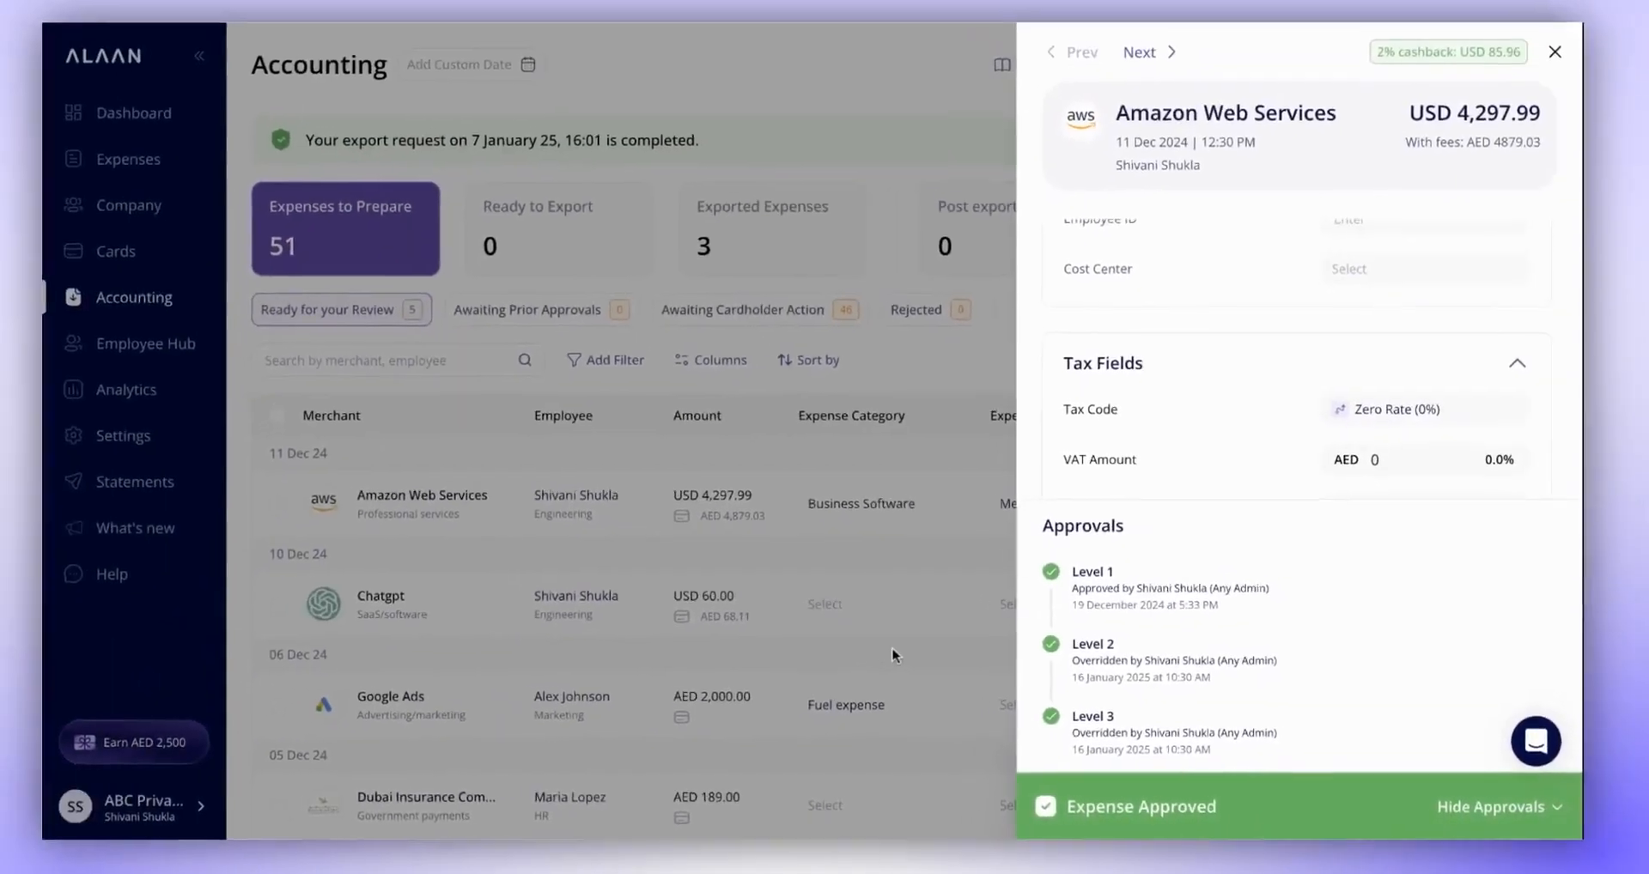
{"action": "left_click", "coordinate": [708, 615]}
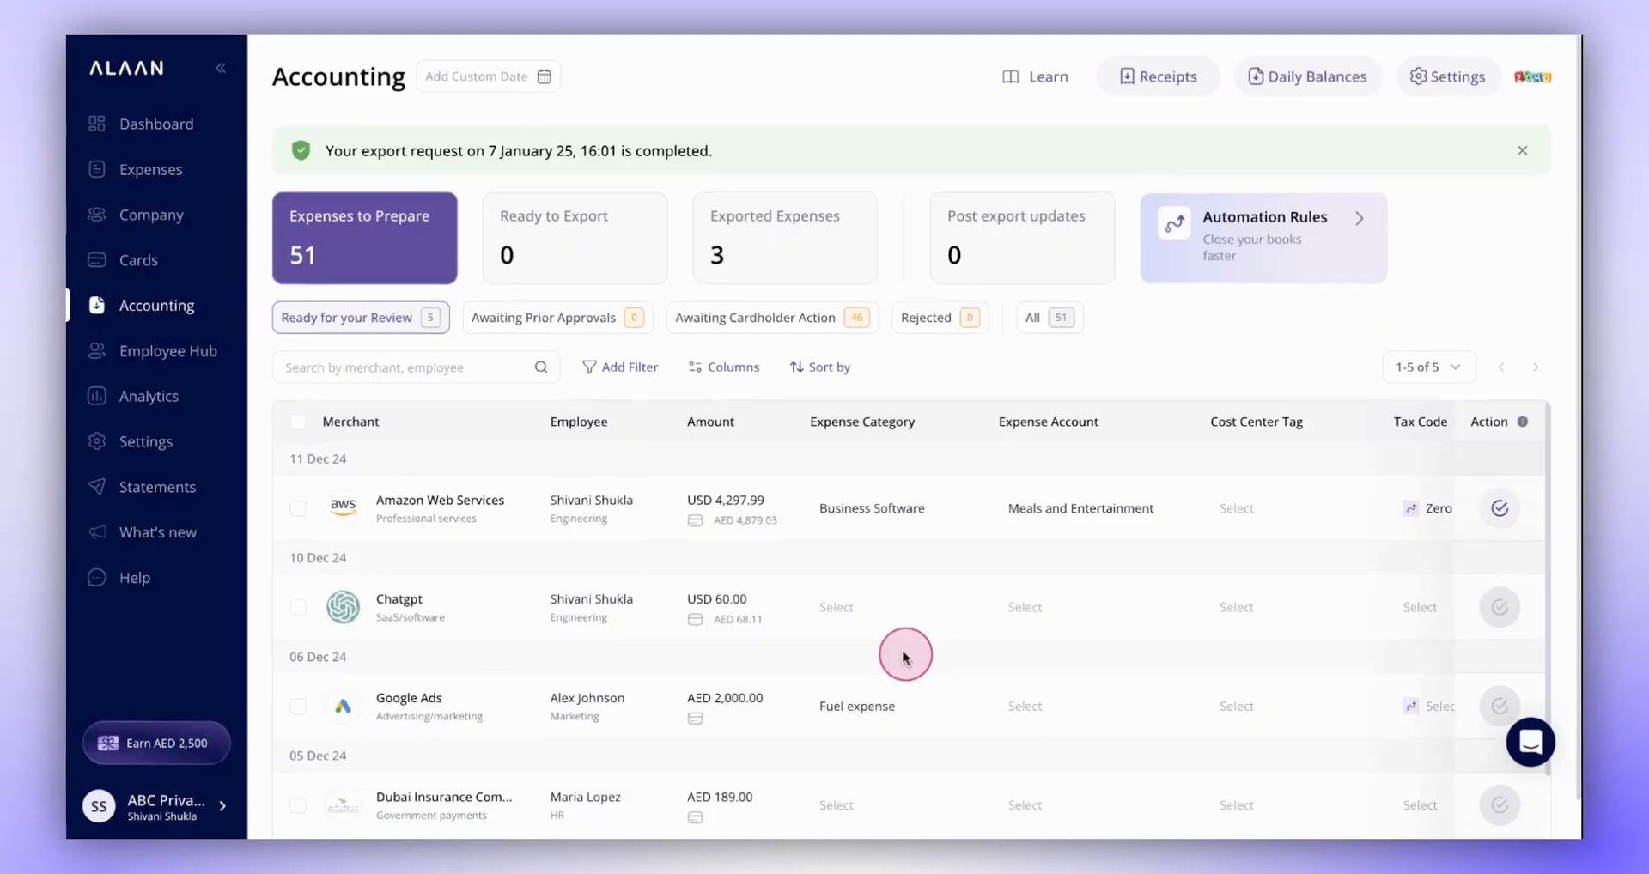
- Mark the Amazon Web Services expense as ready and review its fields among the expenses ready to export
{"action": "left_click", "coordinate": [298, 510]}
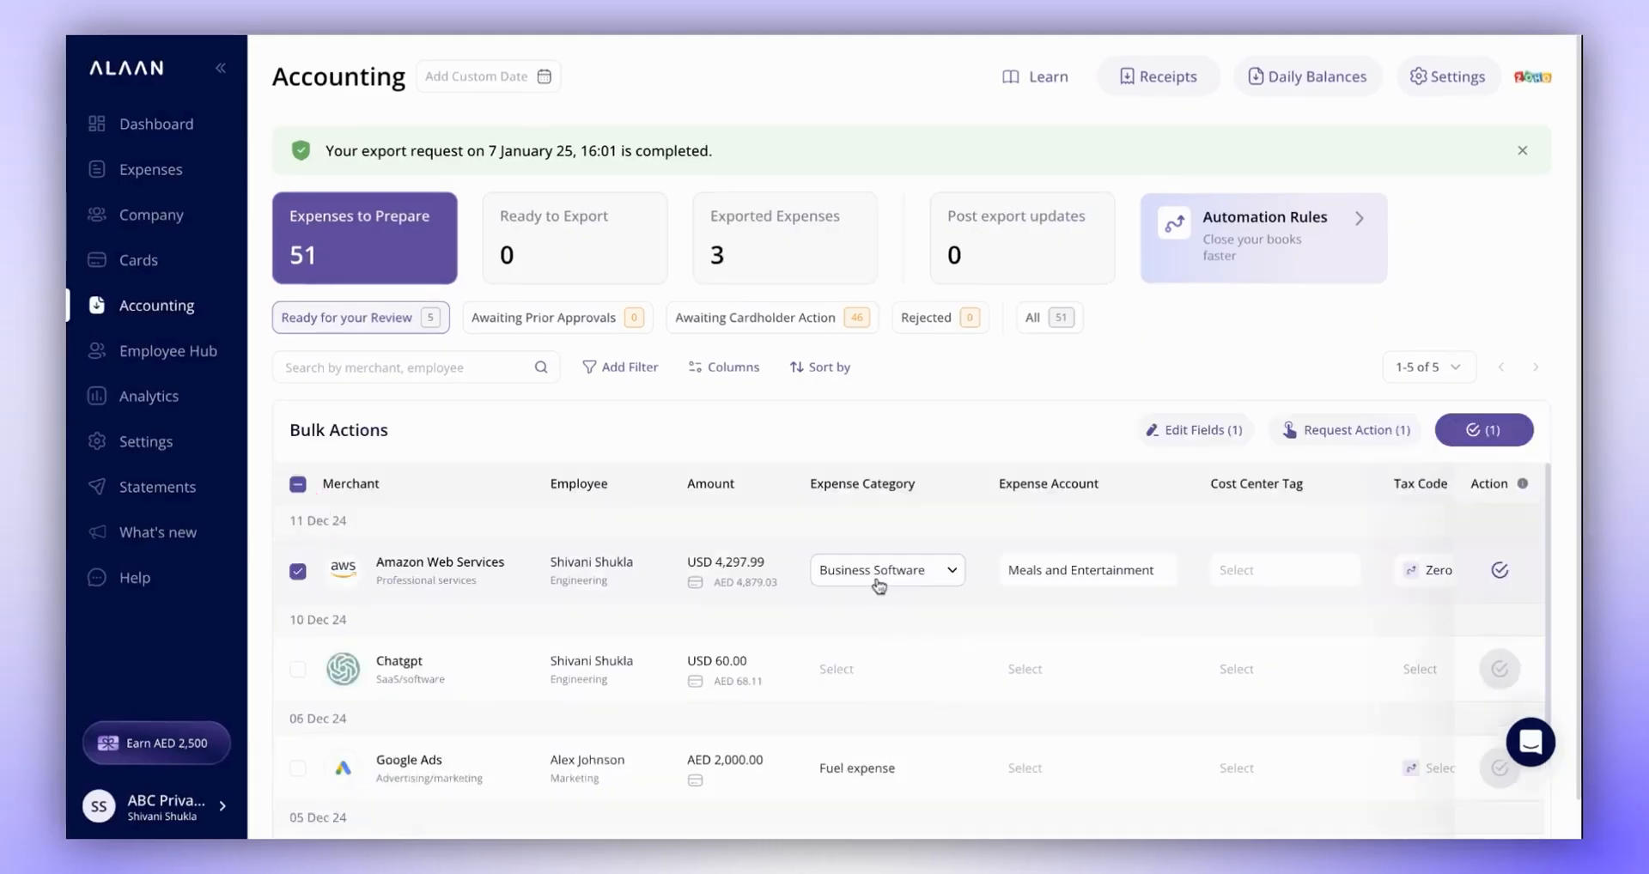
{"action": "left_click", "coordinate": [1502, 431]}
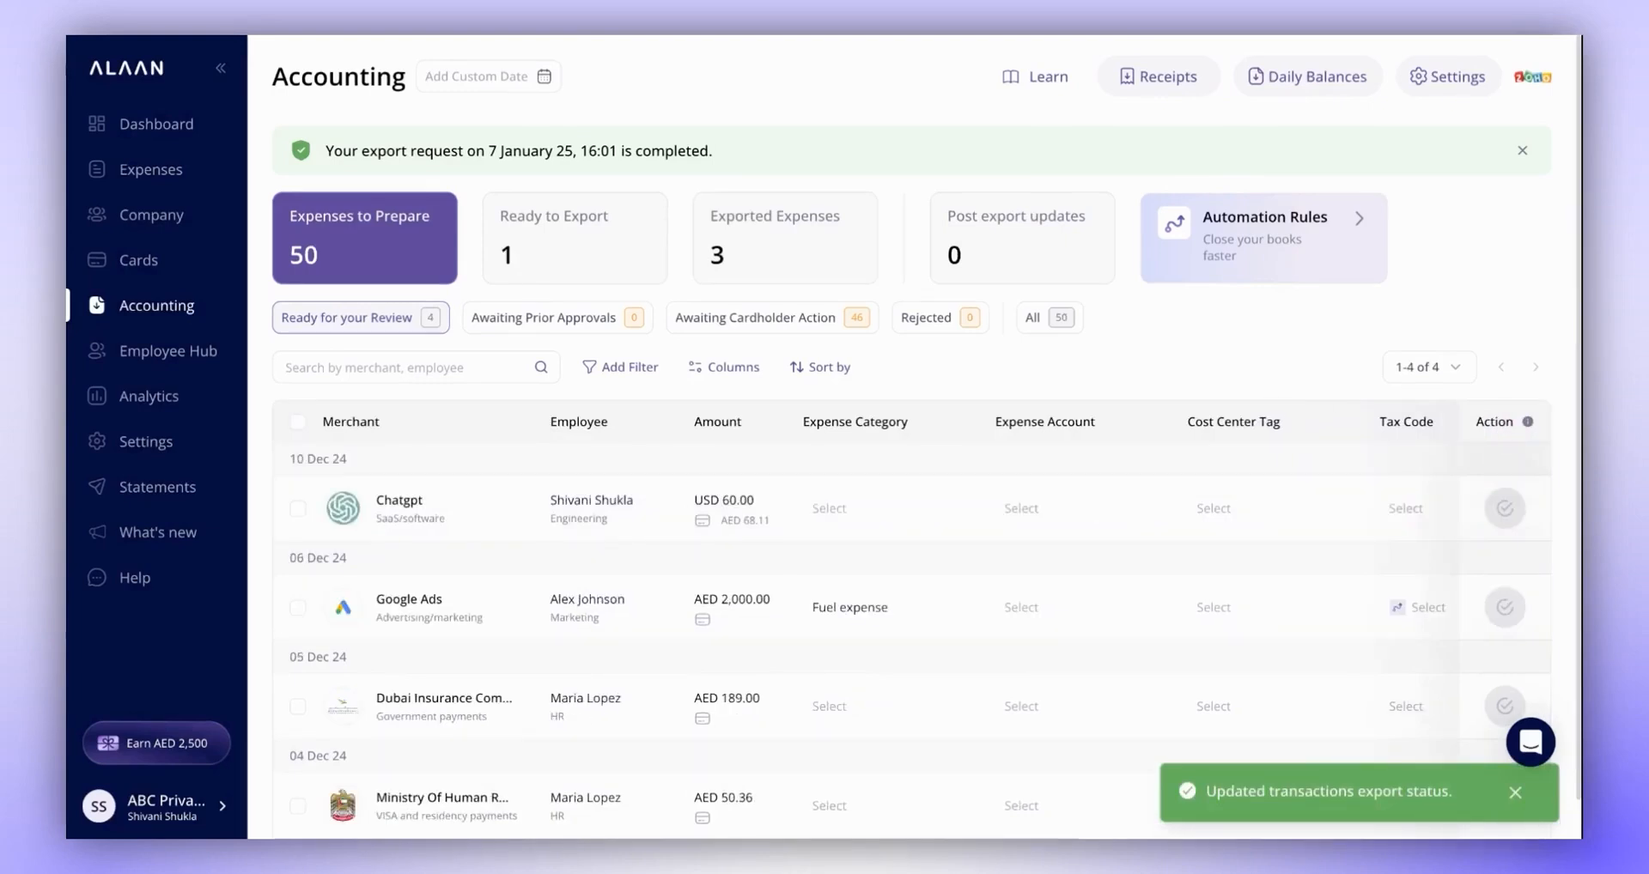
{"action": "left_click", "coordinate": [568, 262]}
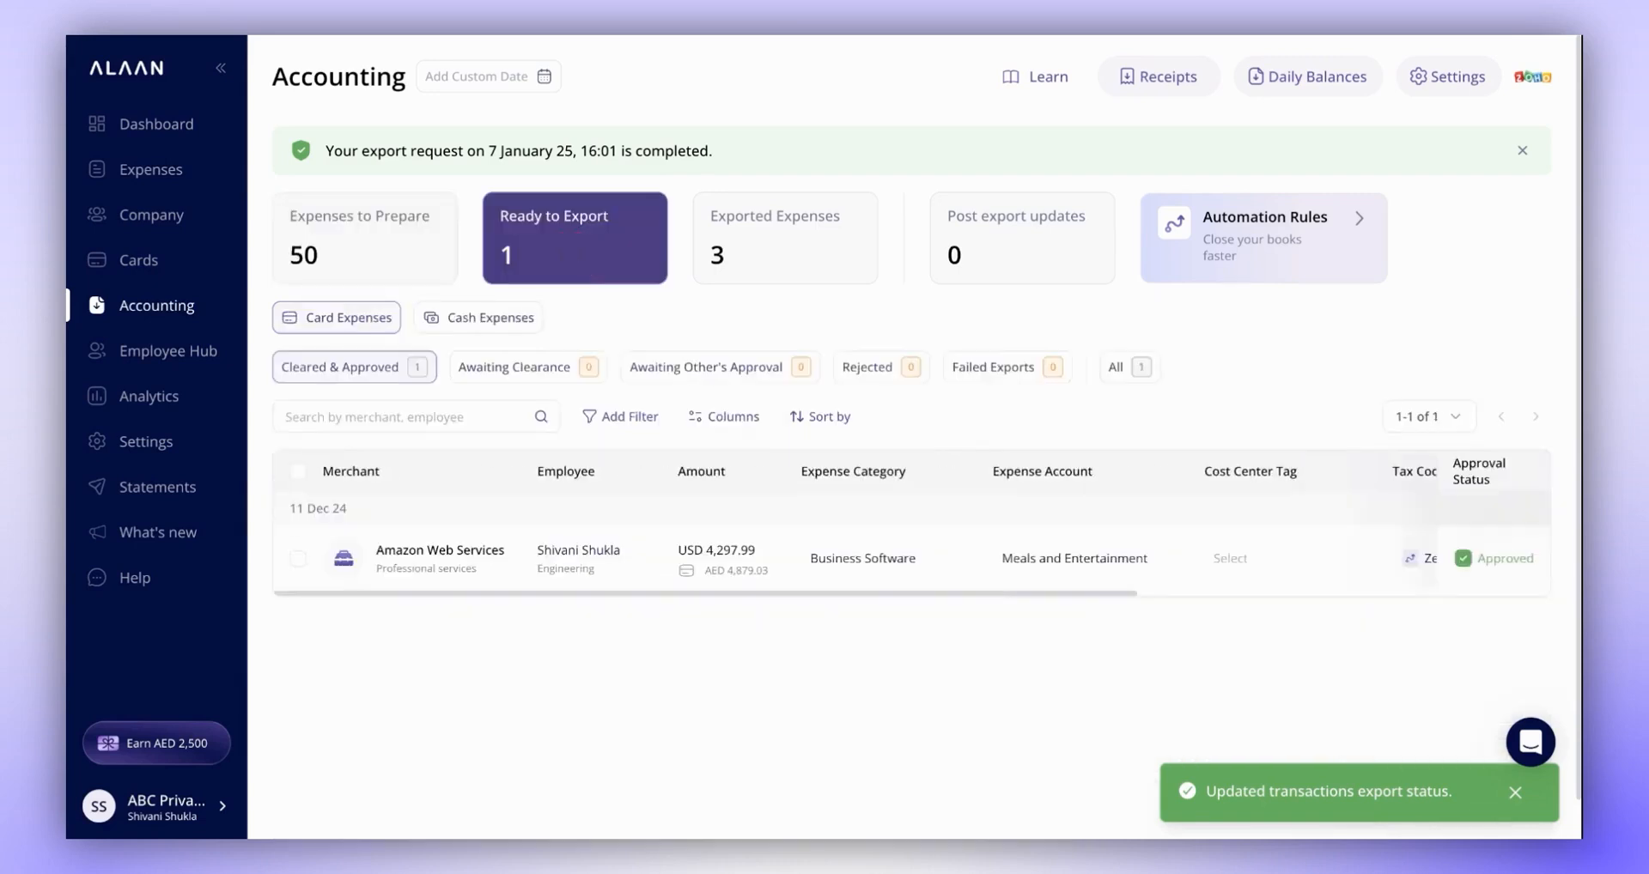
{"action": "scroll", "coordinate": [1149, 559], "scroll_direction": "right", "scroll_amount": 5}
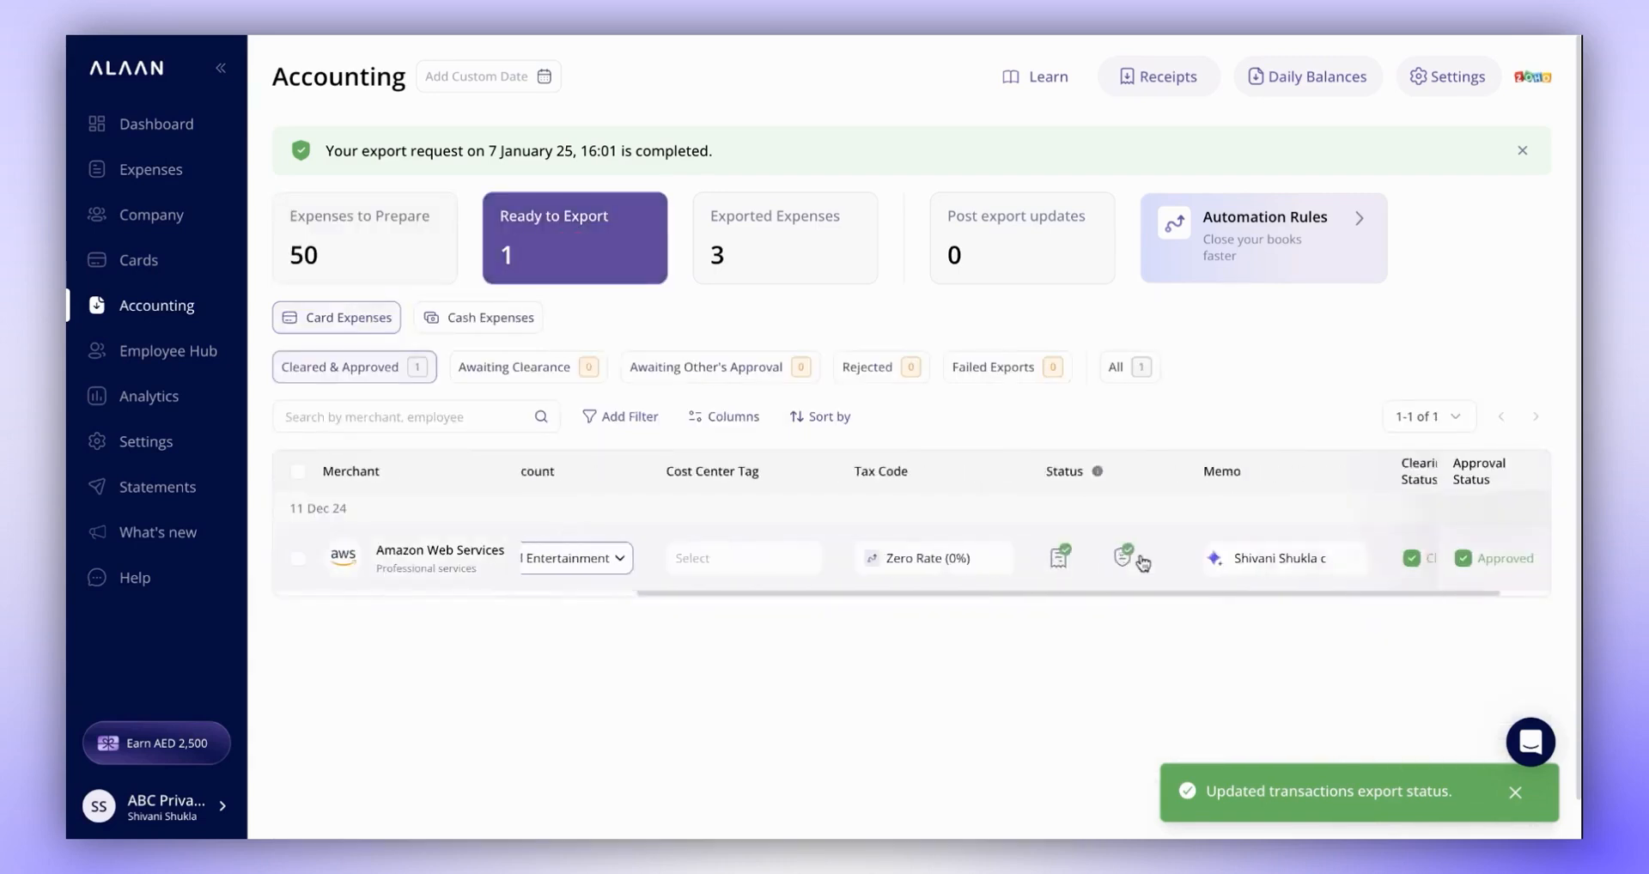
{"action": "mouse_move", "coordinate": [1142, 560]}
{"action": "scroll", "coordinate": [1142, 563], "scroll_direction": "left", "scroll_amount": 5}
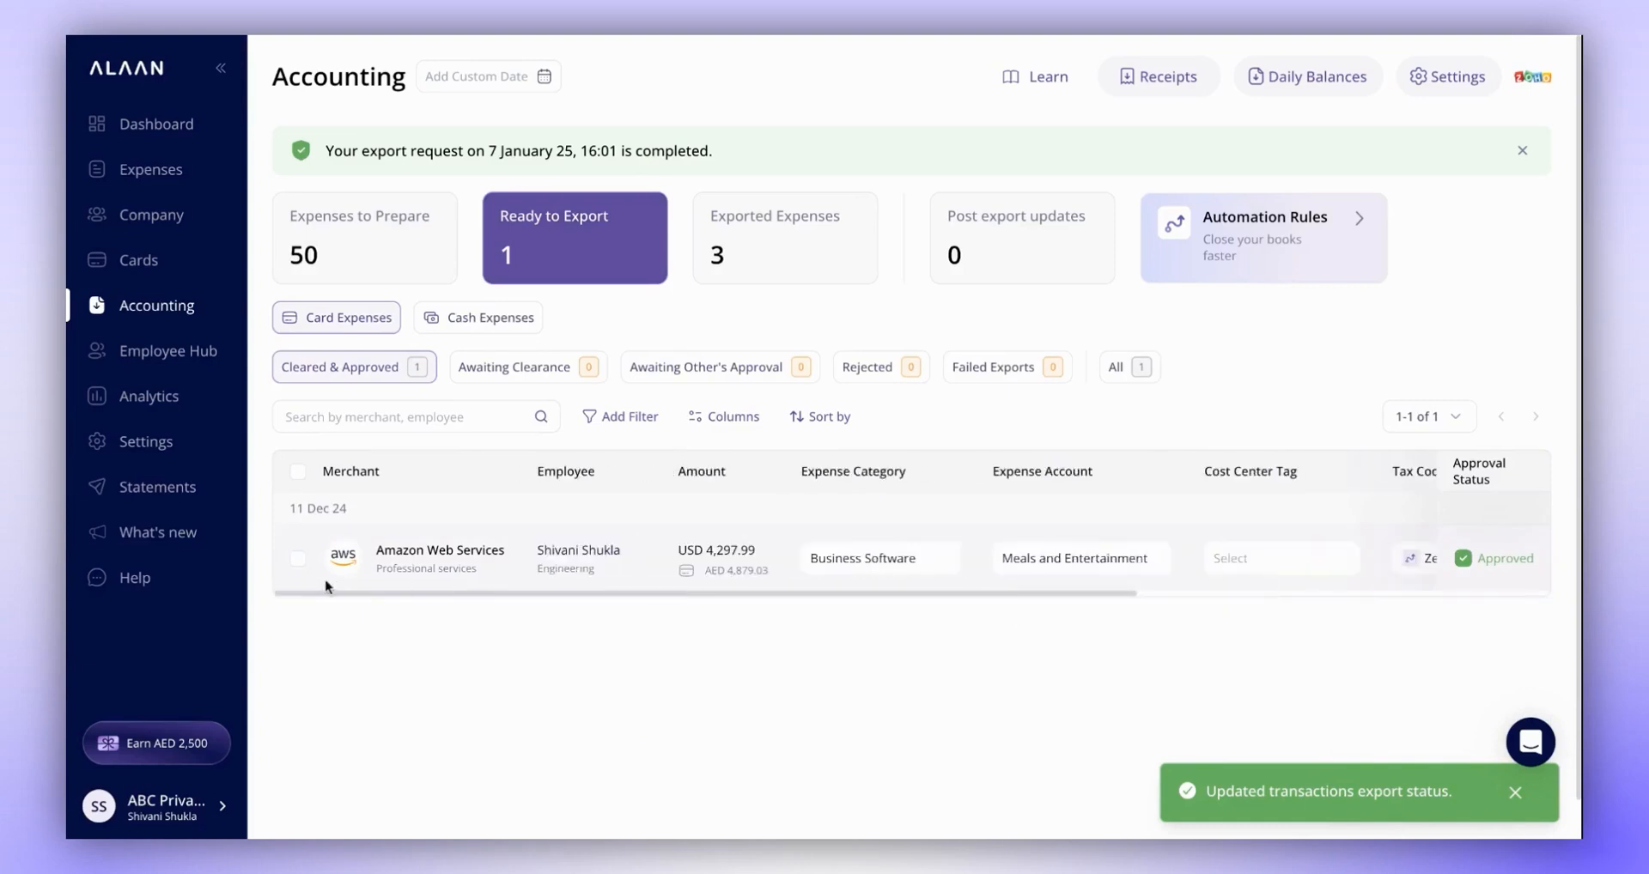
- Export the cleared and approved Amazon Web Services expense directly to Zoho Books
{"action": "left_click", "coordinate": [298, 560]}
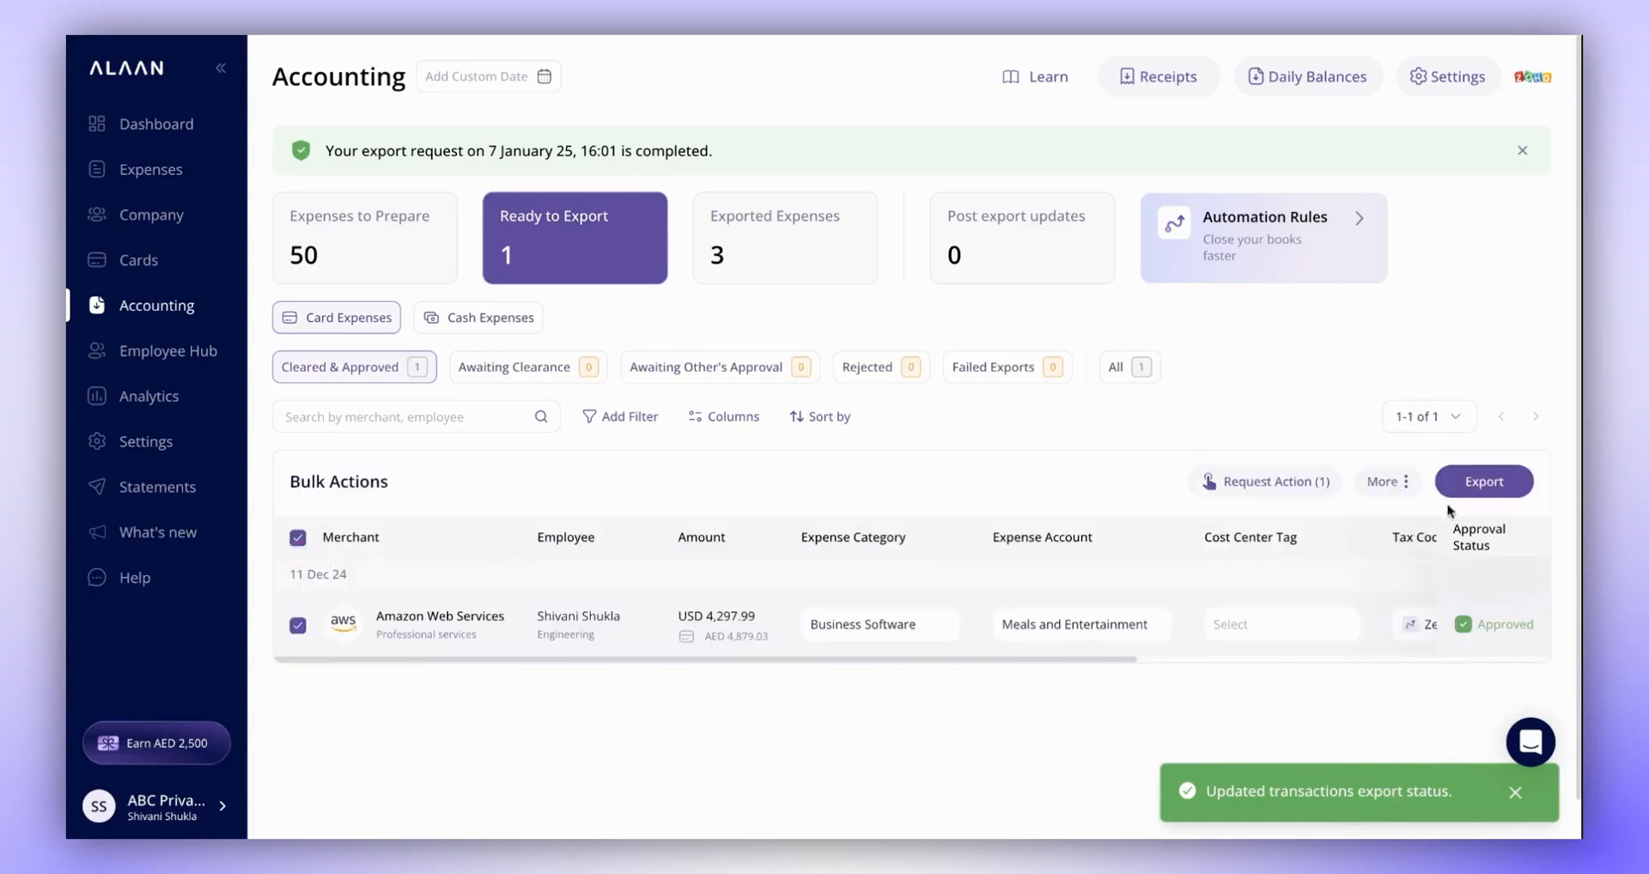
{"action": "left_click", "coordinate": [1469, 487]}
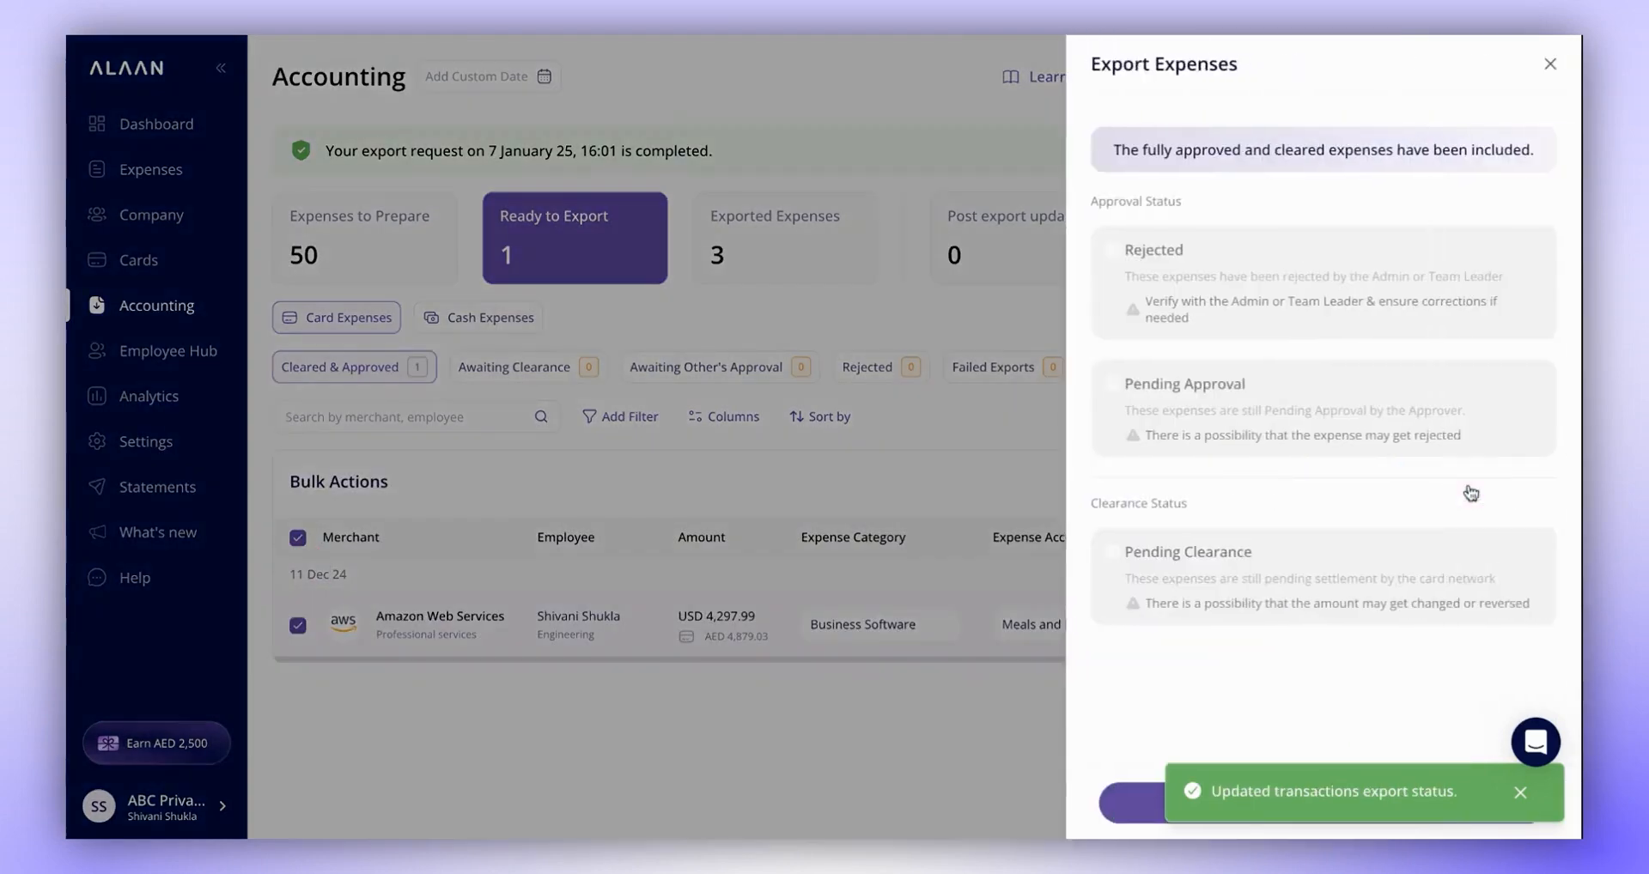
{"action": "left_click", "coordinate": [1523, 798]}
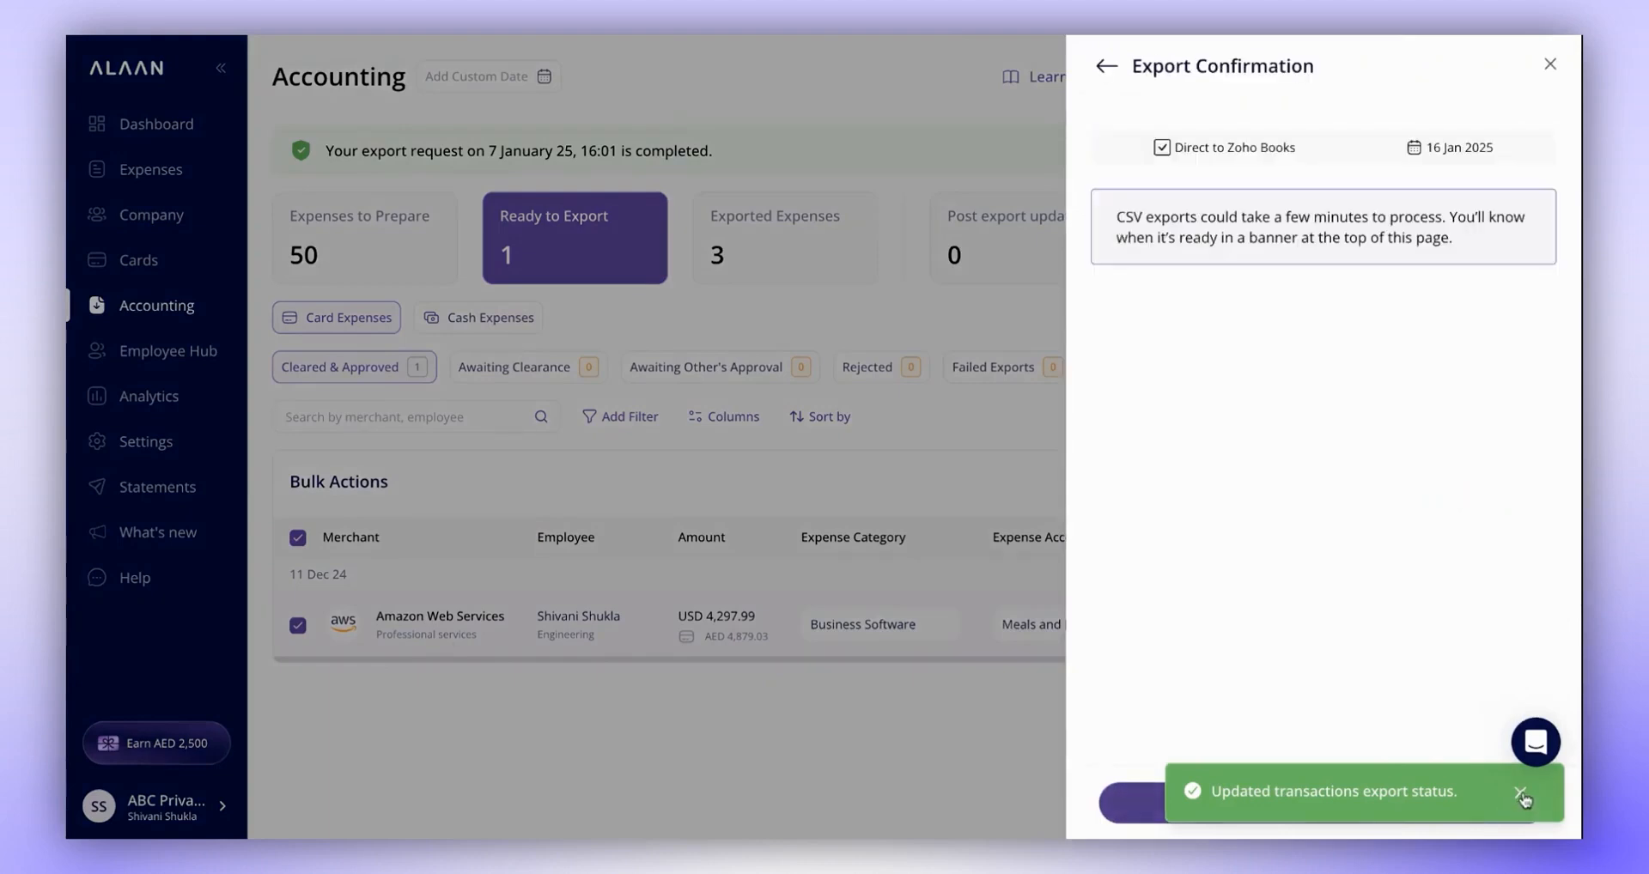
{"action": "left_click", "coordinate": [1151, 807]}
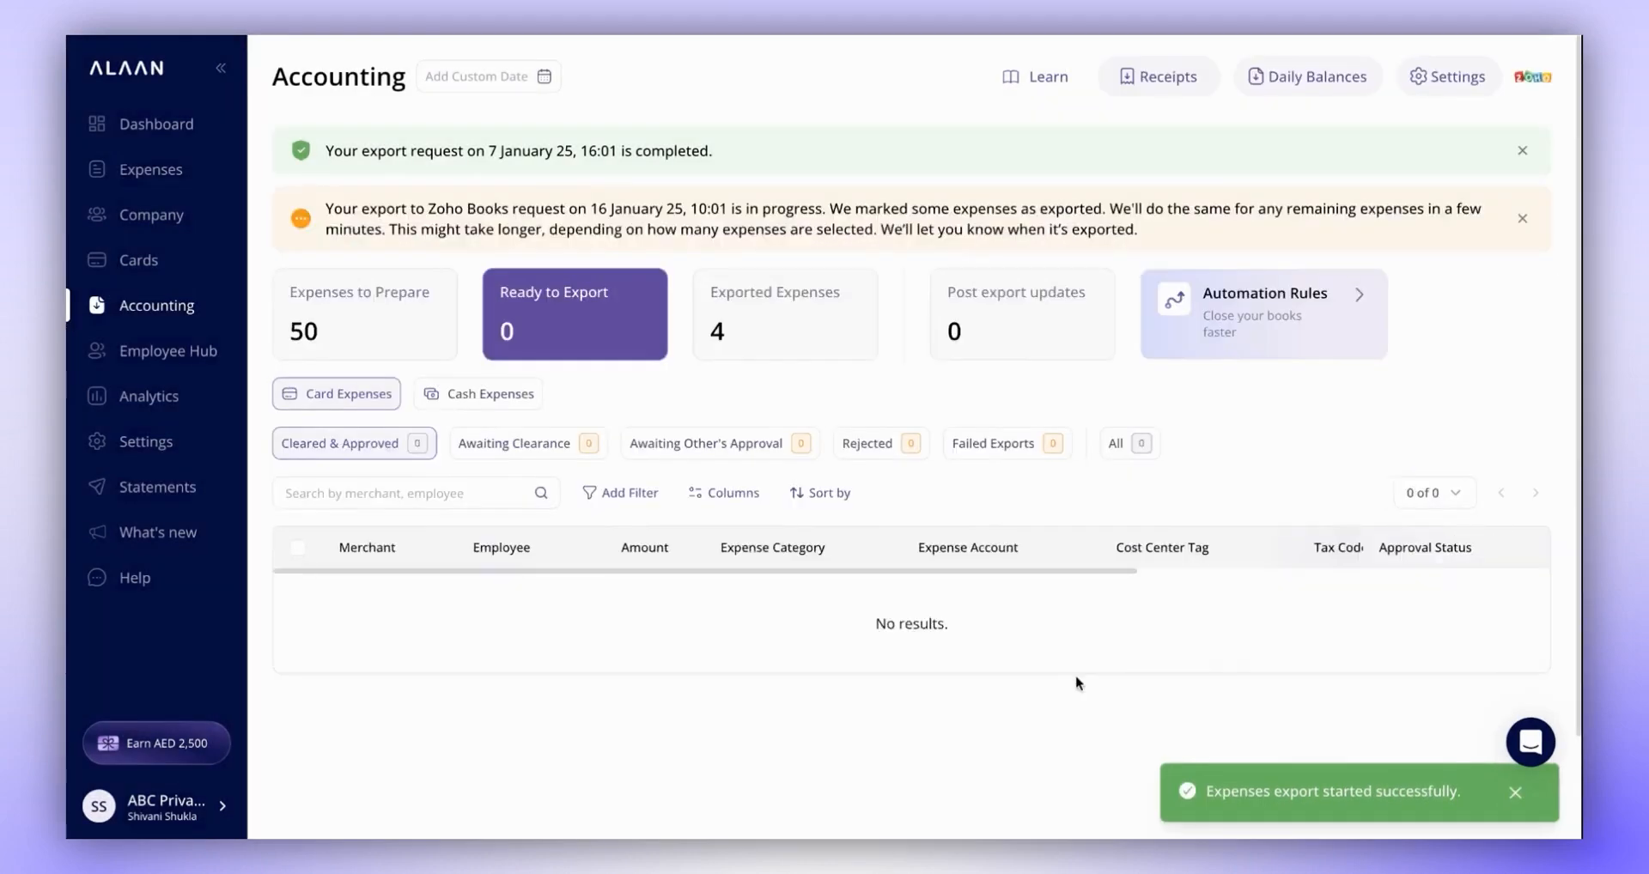
- Examine the accounting fields and export status of the Amazon Web Services expense in the exported expenses
{"action": "left_click", "coordinate": [794, 341]}
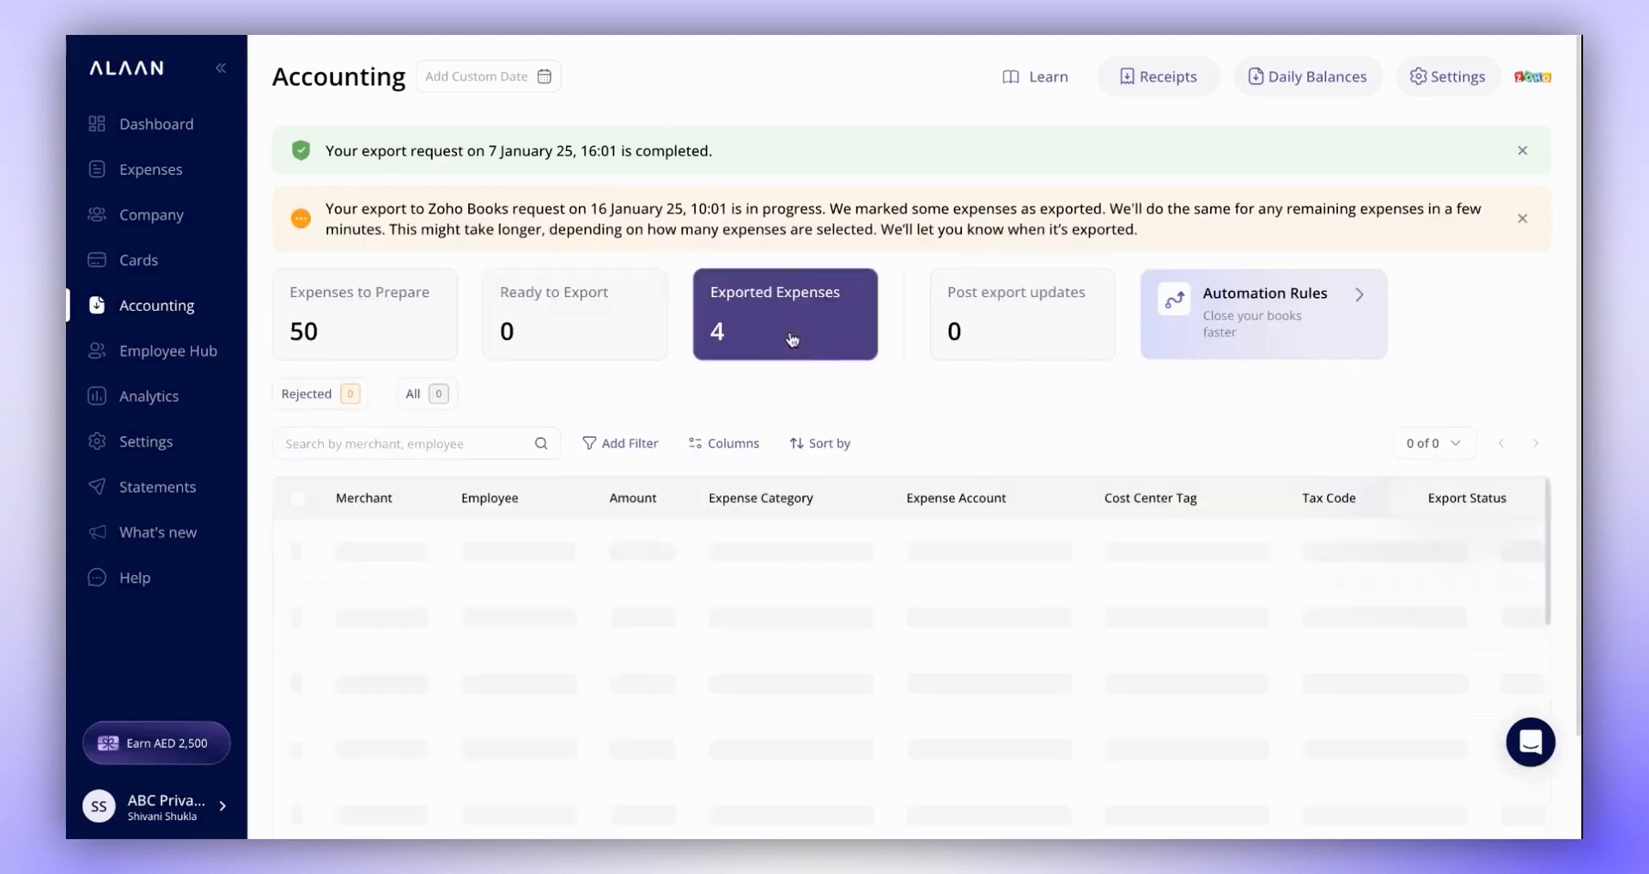
{"action": "scroll", "coordinate": [772, 634], "scroll_direction": "down", "scroll_amount": 1}
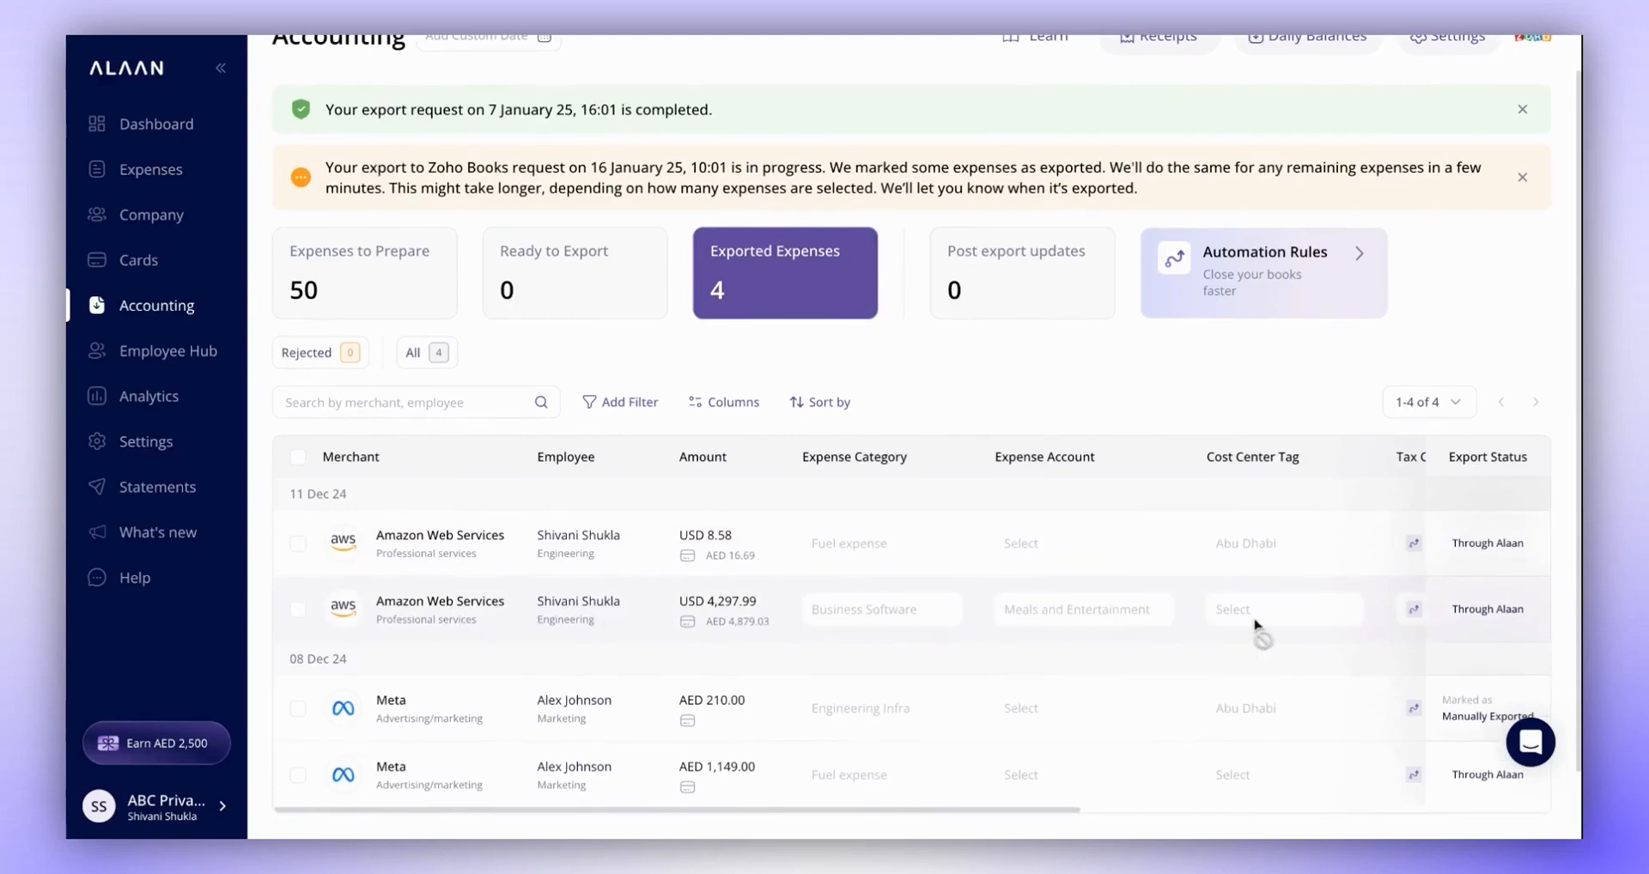
{"action": "scroll", "coordinate": [1254, 627], "scroll_direction": "right", "scroll_amount": 6}
{"action": "scroll", "coordinate": [1254, 623], "scroll_direction": "right", "scroll_amount": 2}
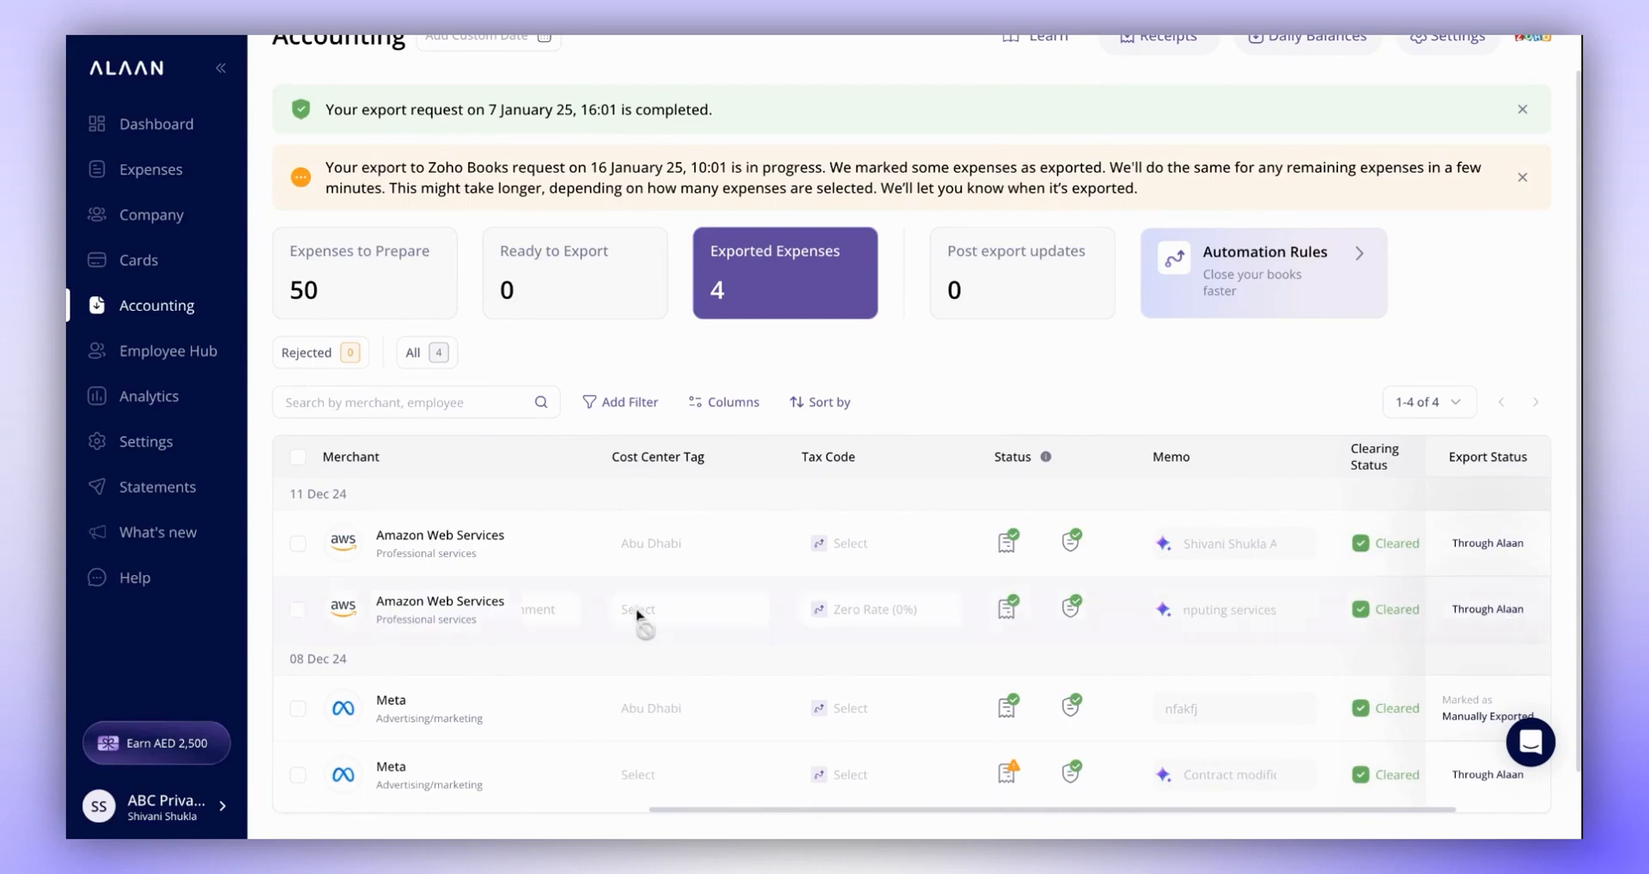
{"action": "scroll", "coordinate": [636, 609], "scroll_direction": "left", "scroll_amount": 8}
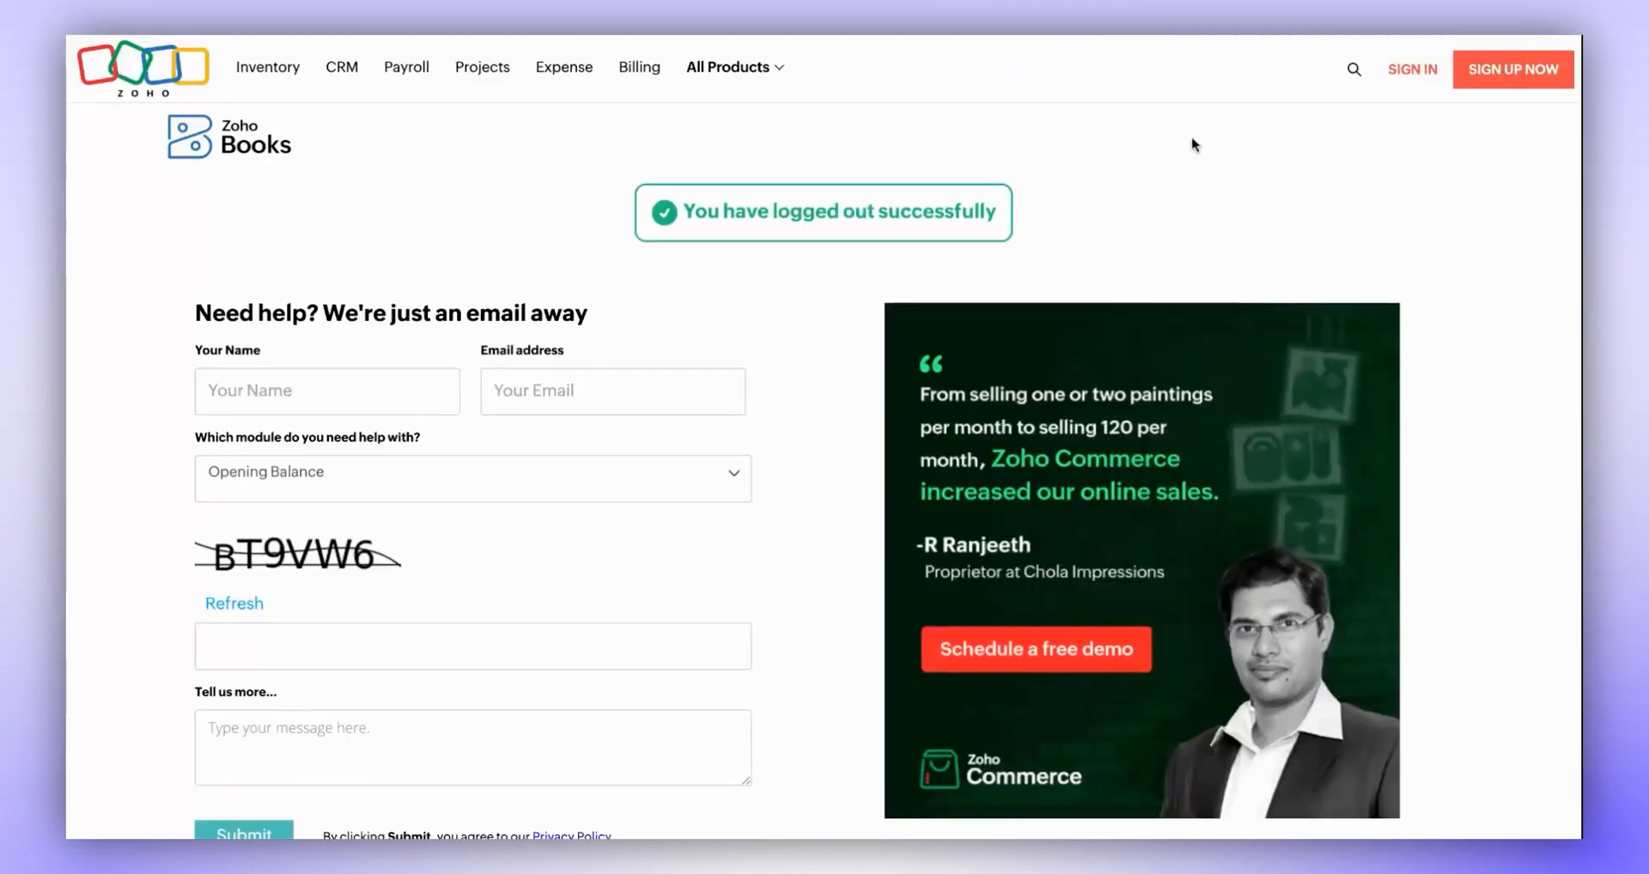
- Switch to Zoho Books and open the list of purchase expenses
{"action": "left_click", "coordinate": [1412, 72]}
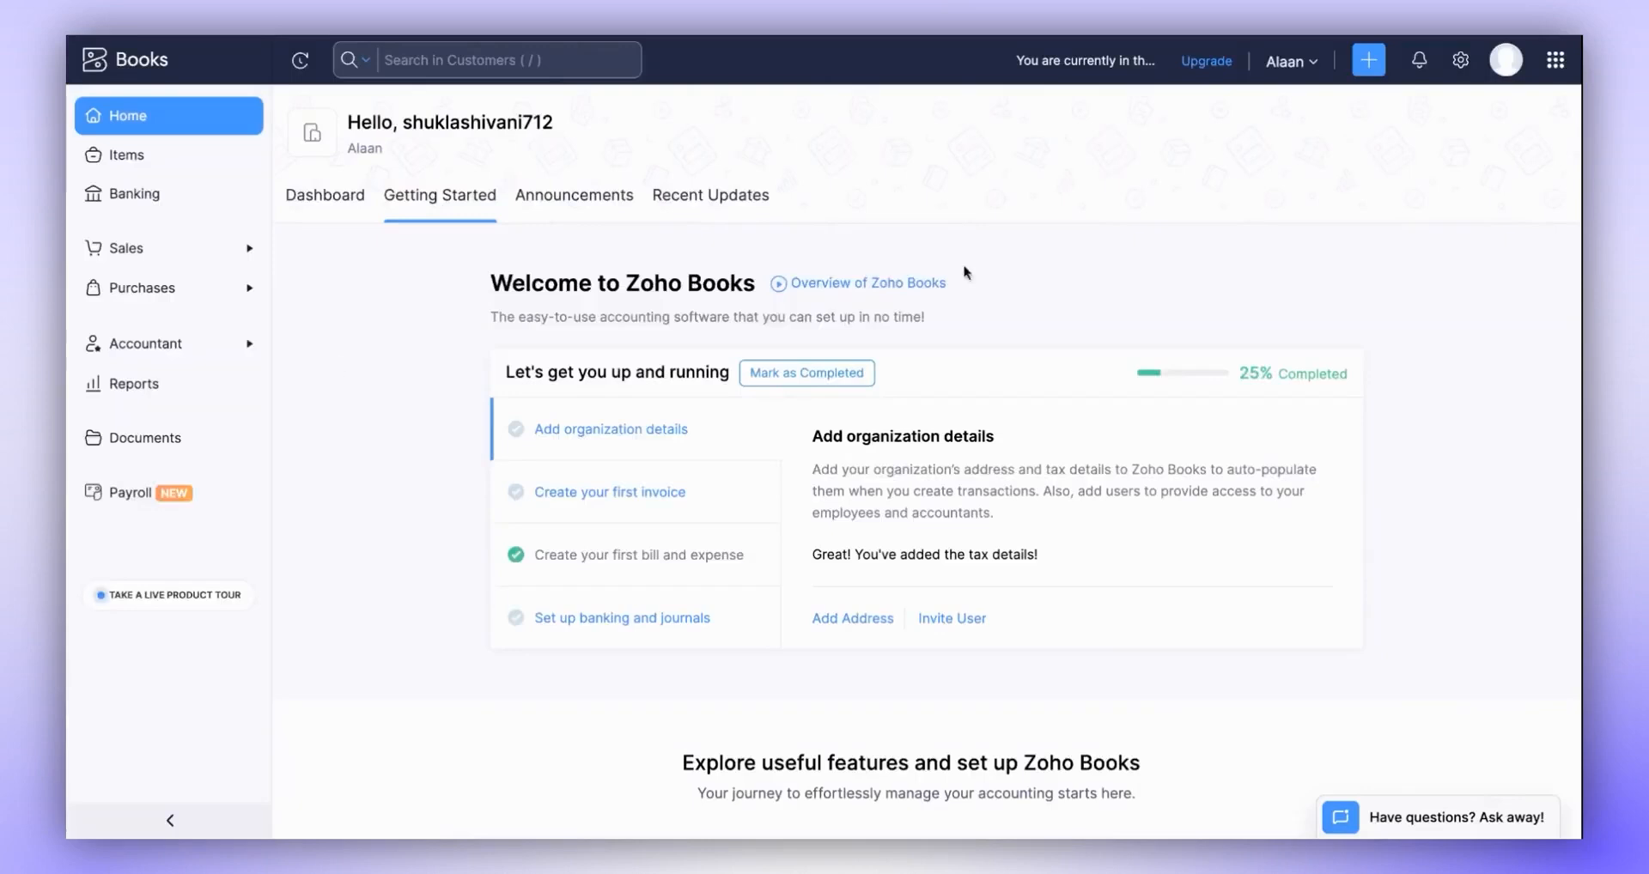
{"action": "left_click", "coordinate": [182, 345]}
{"action": "left_click", "coordinate": [180, 342]}
{"action": "left_click", "coordinate": [176, 299]}
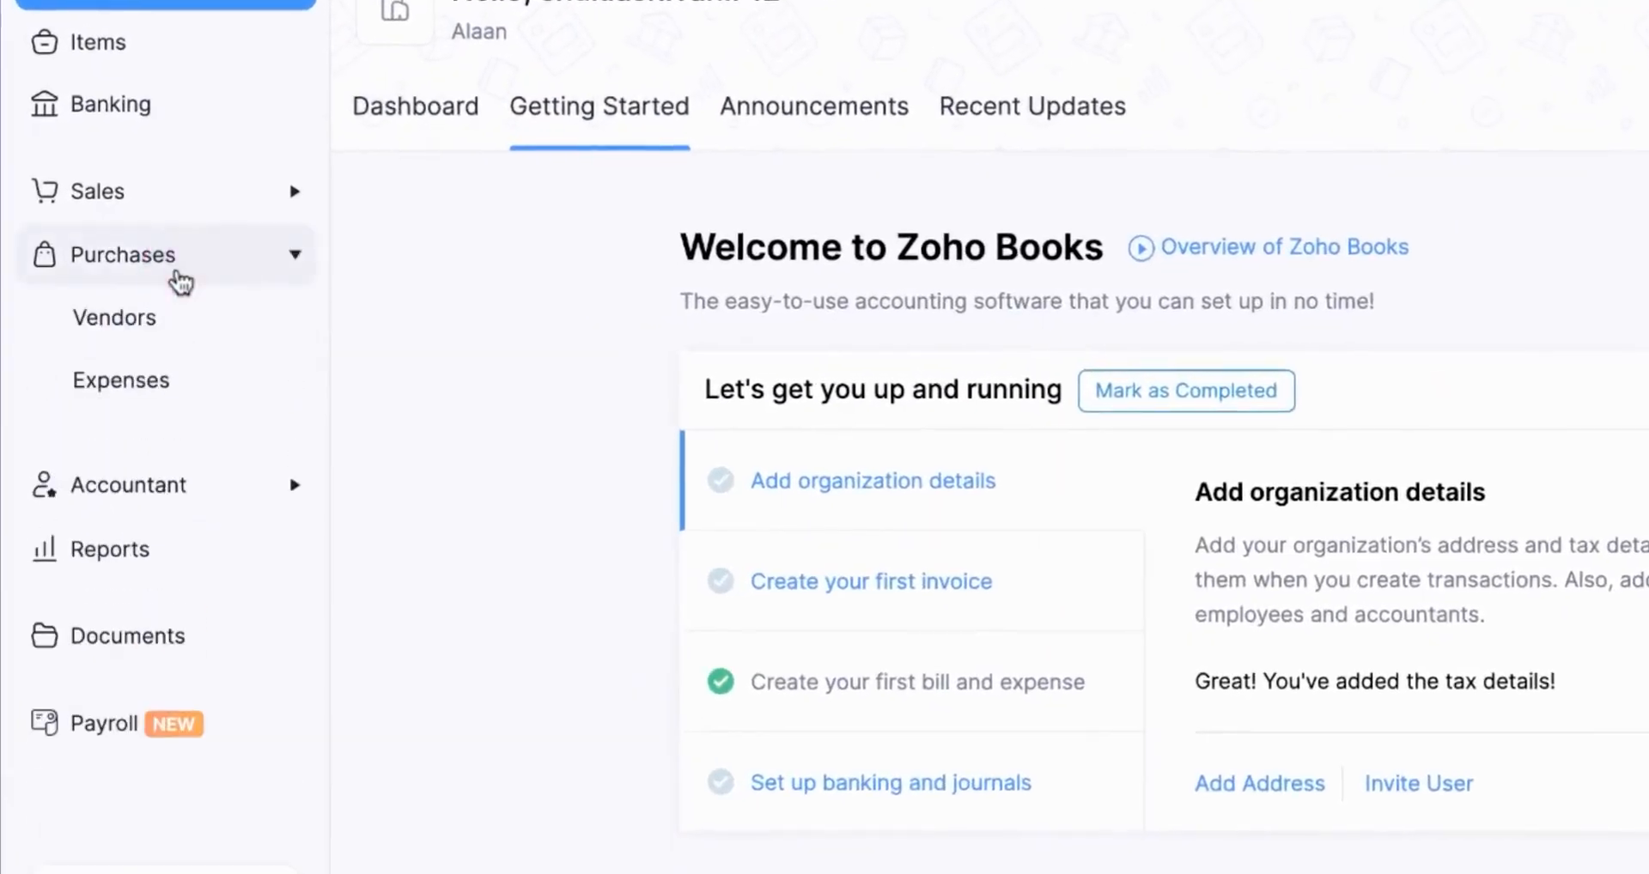
{"action": "left_click", "coordinate": [155, 384]}
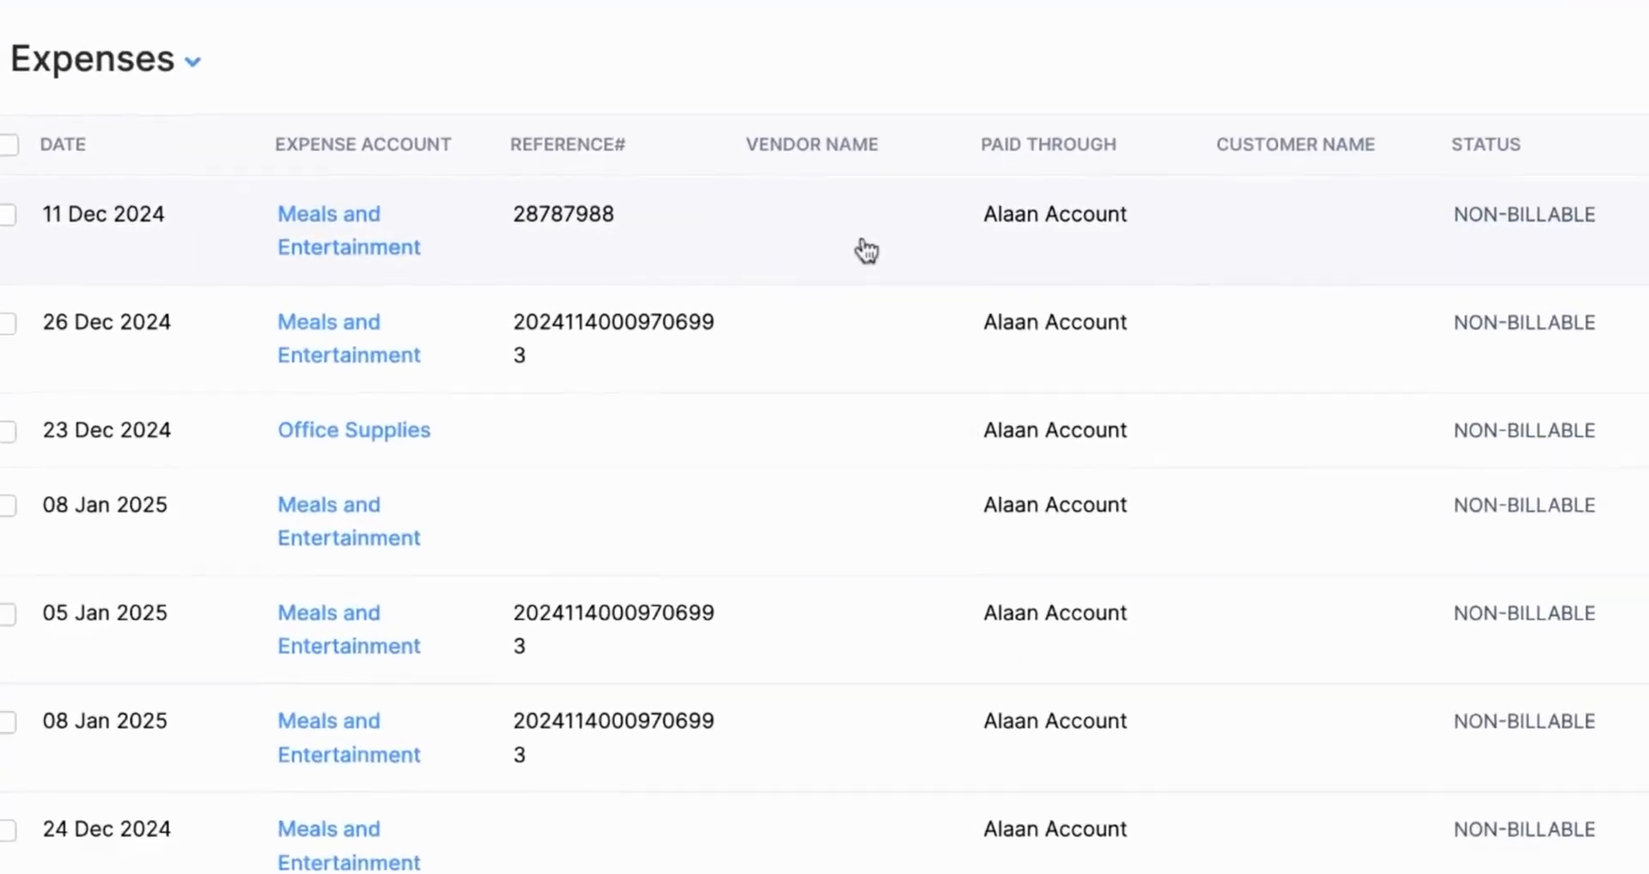
- Open the 11 Dec 2024 expense of AED4,879.03 and check its details, journal entries and attached PDF invoice
{"action": "left_click", "coordinate": [883, 244]}
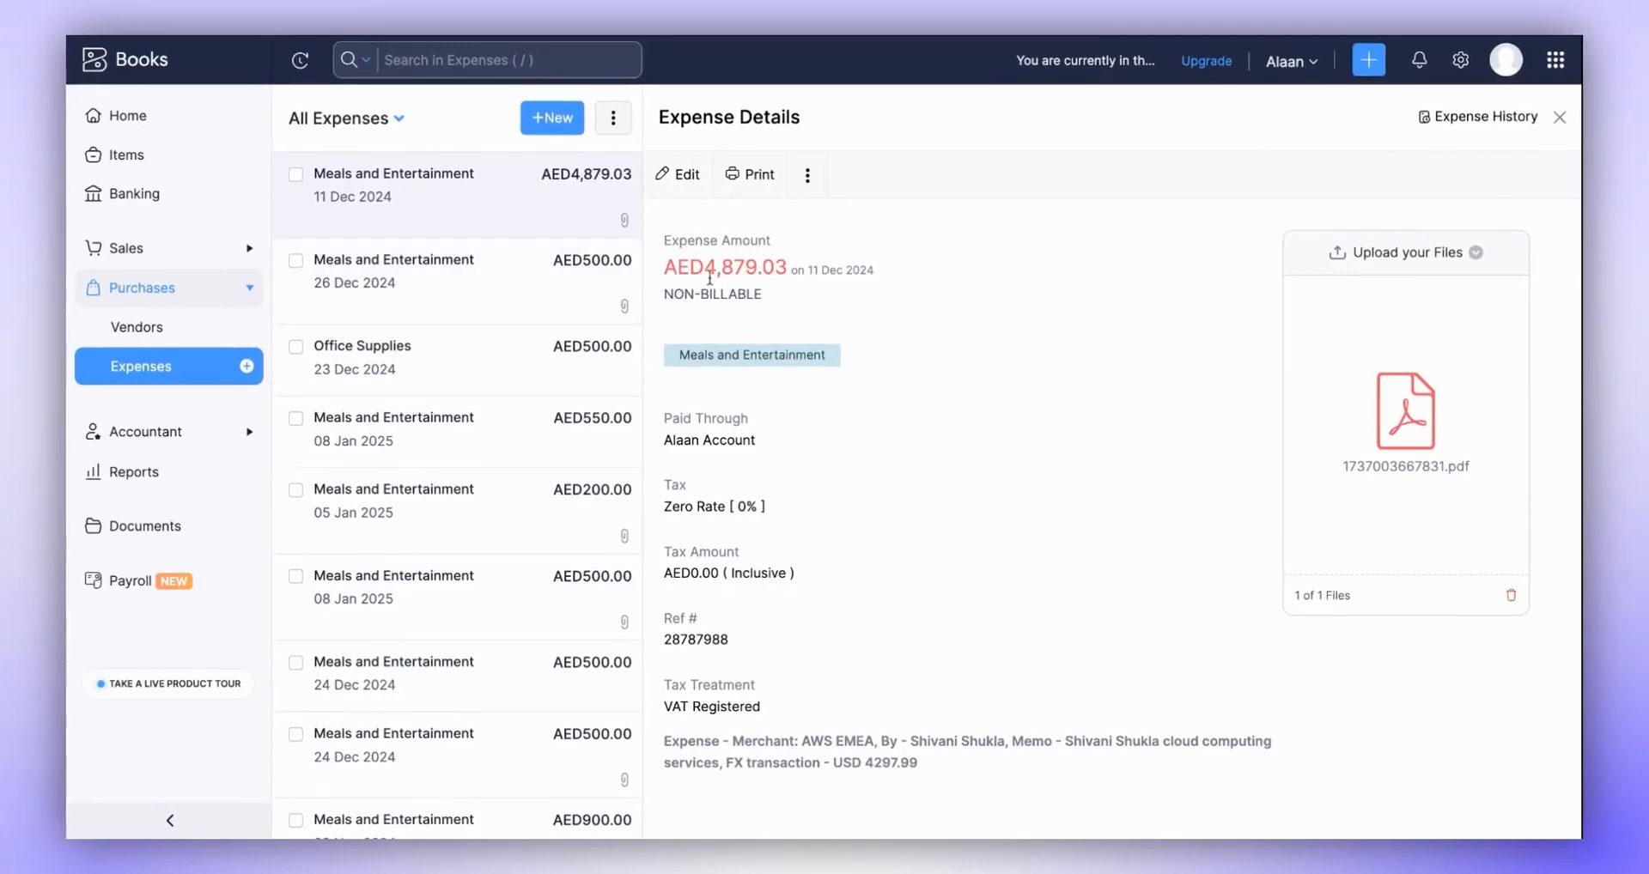
{"action": "scroll", "coordinate": [924, 449], "scroll_direction": "down", "scroll_amount": 2}
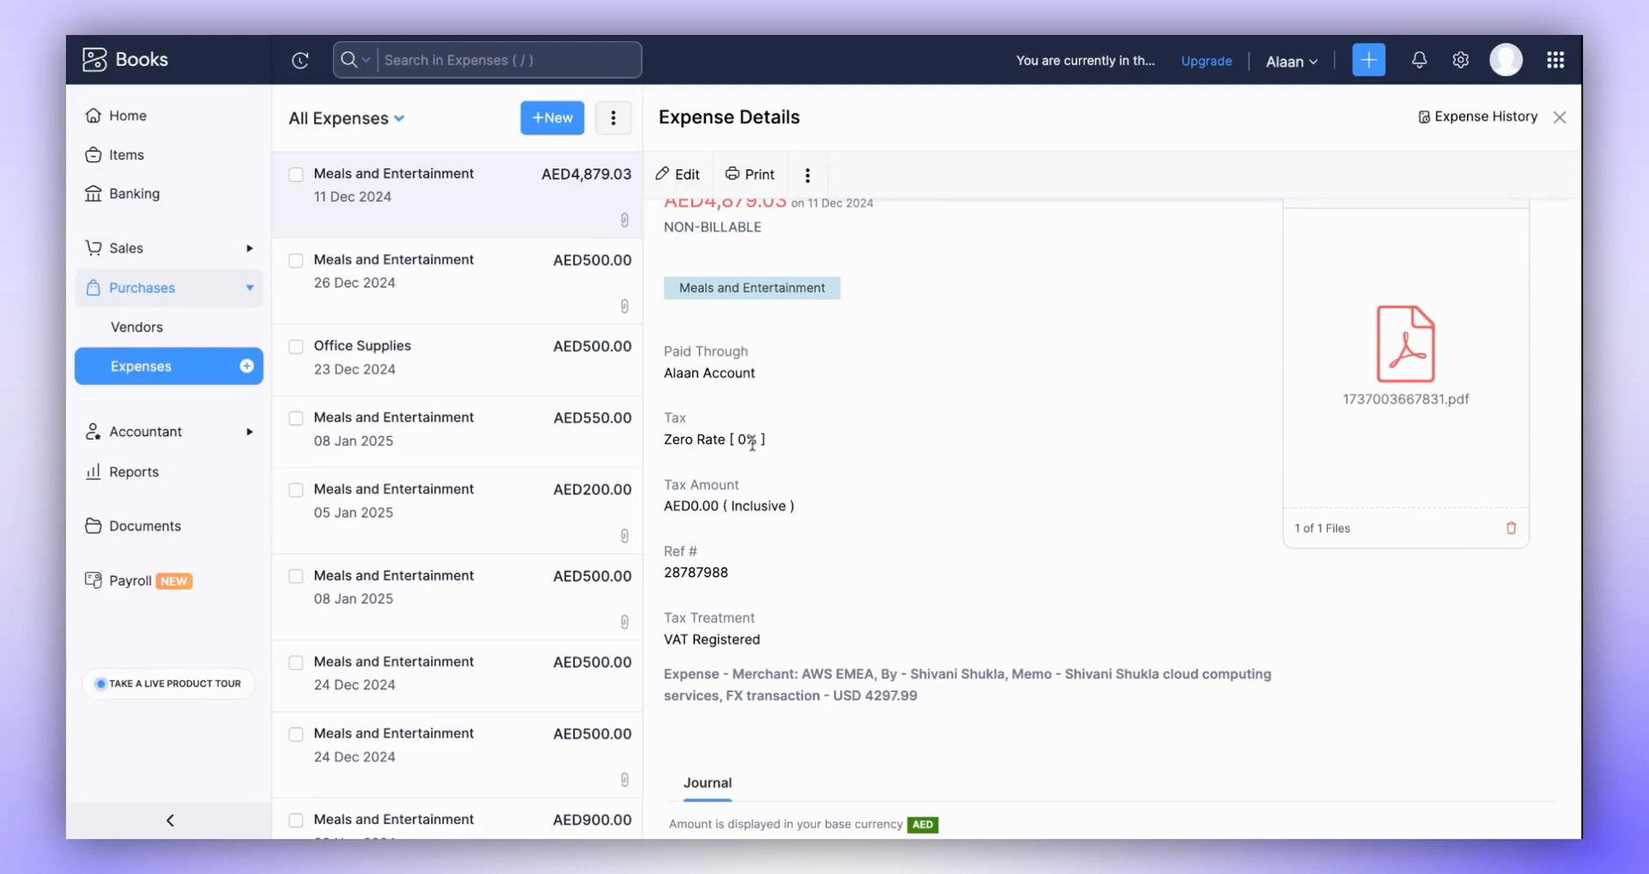
{"action": "scroll", "coordinate": [854, 488], "scroll_direction": "down", "scroll_amount": 4}
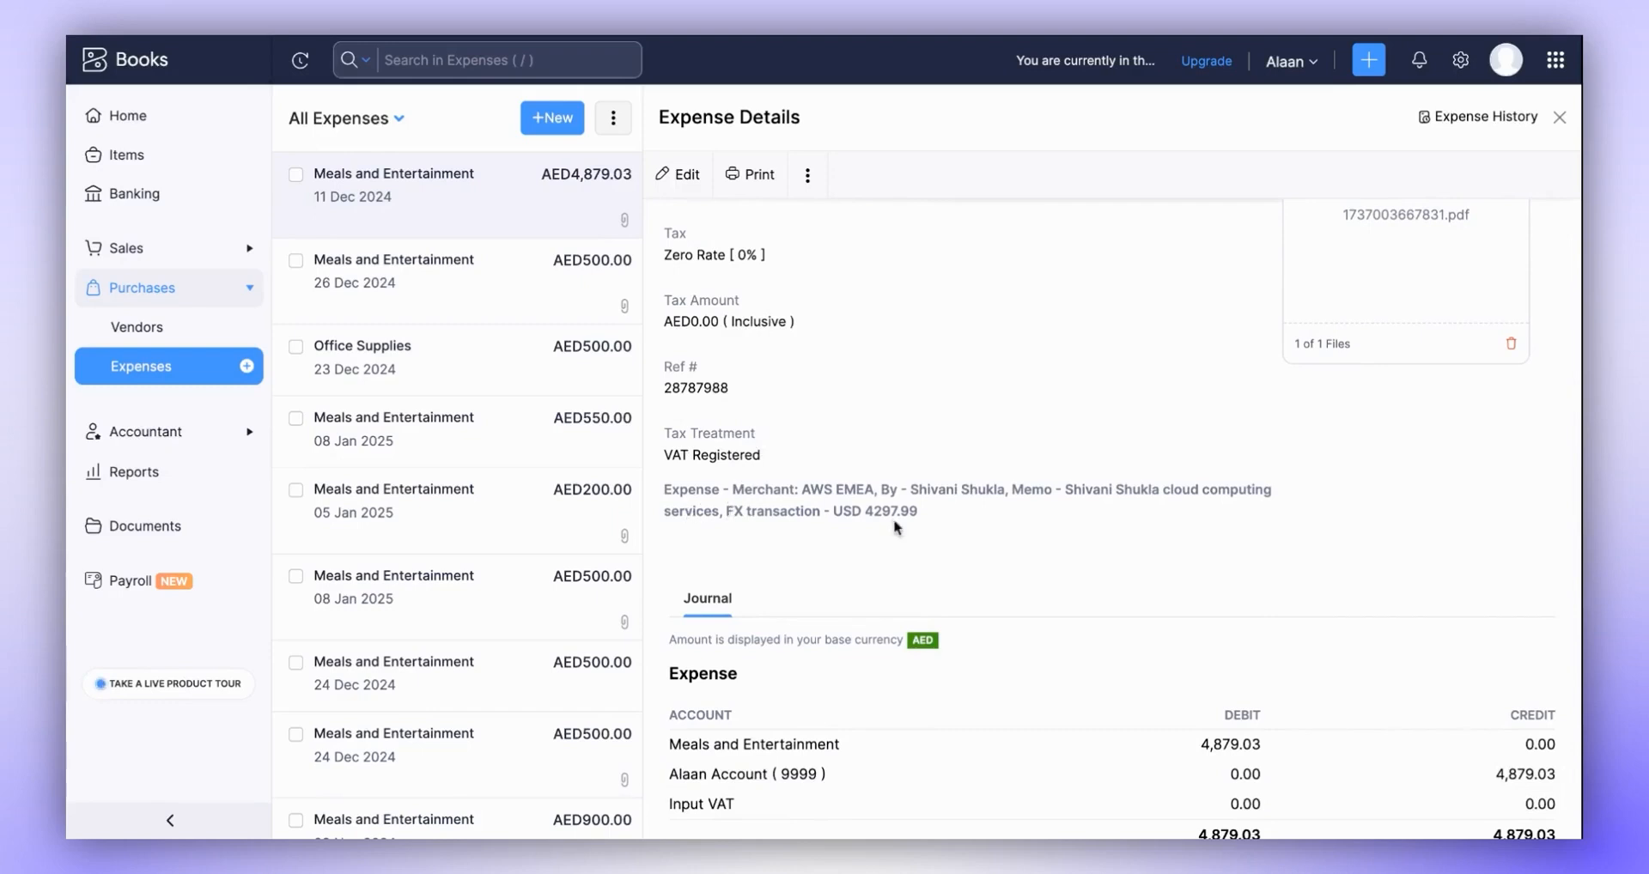
{"action": "scroll", "coordinate": [1112, 554], "scroll_direction": "down", "scroll_amount": 2}
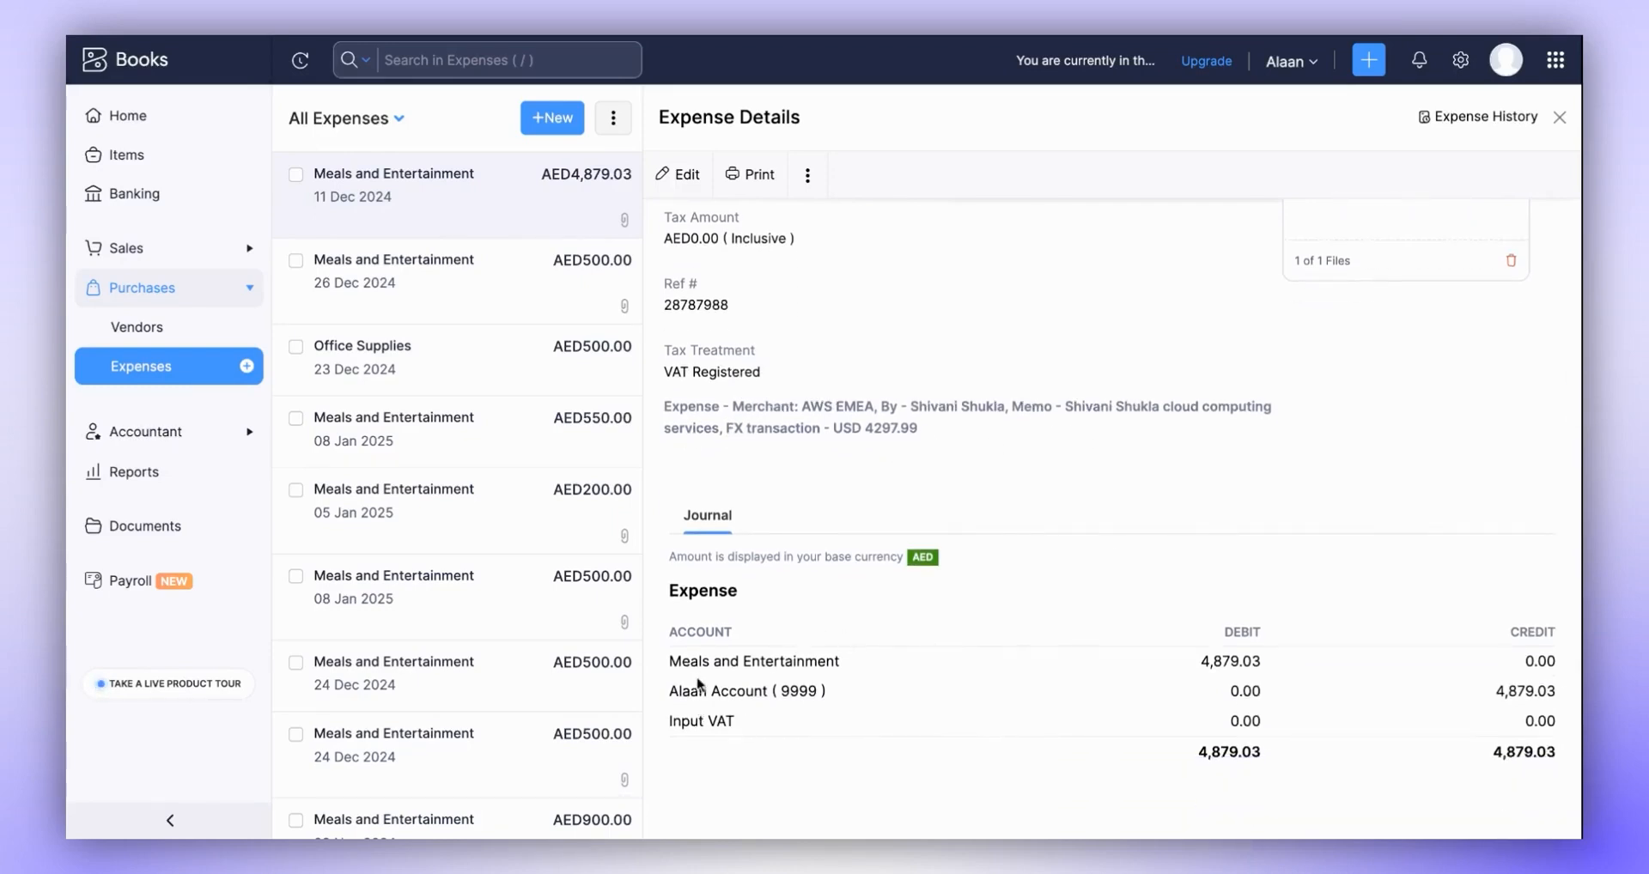
{"action": "scroll", "coordinate": [1398, 665], "scroll_direction": "up", "scroll_amount": 5}
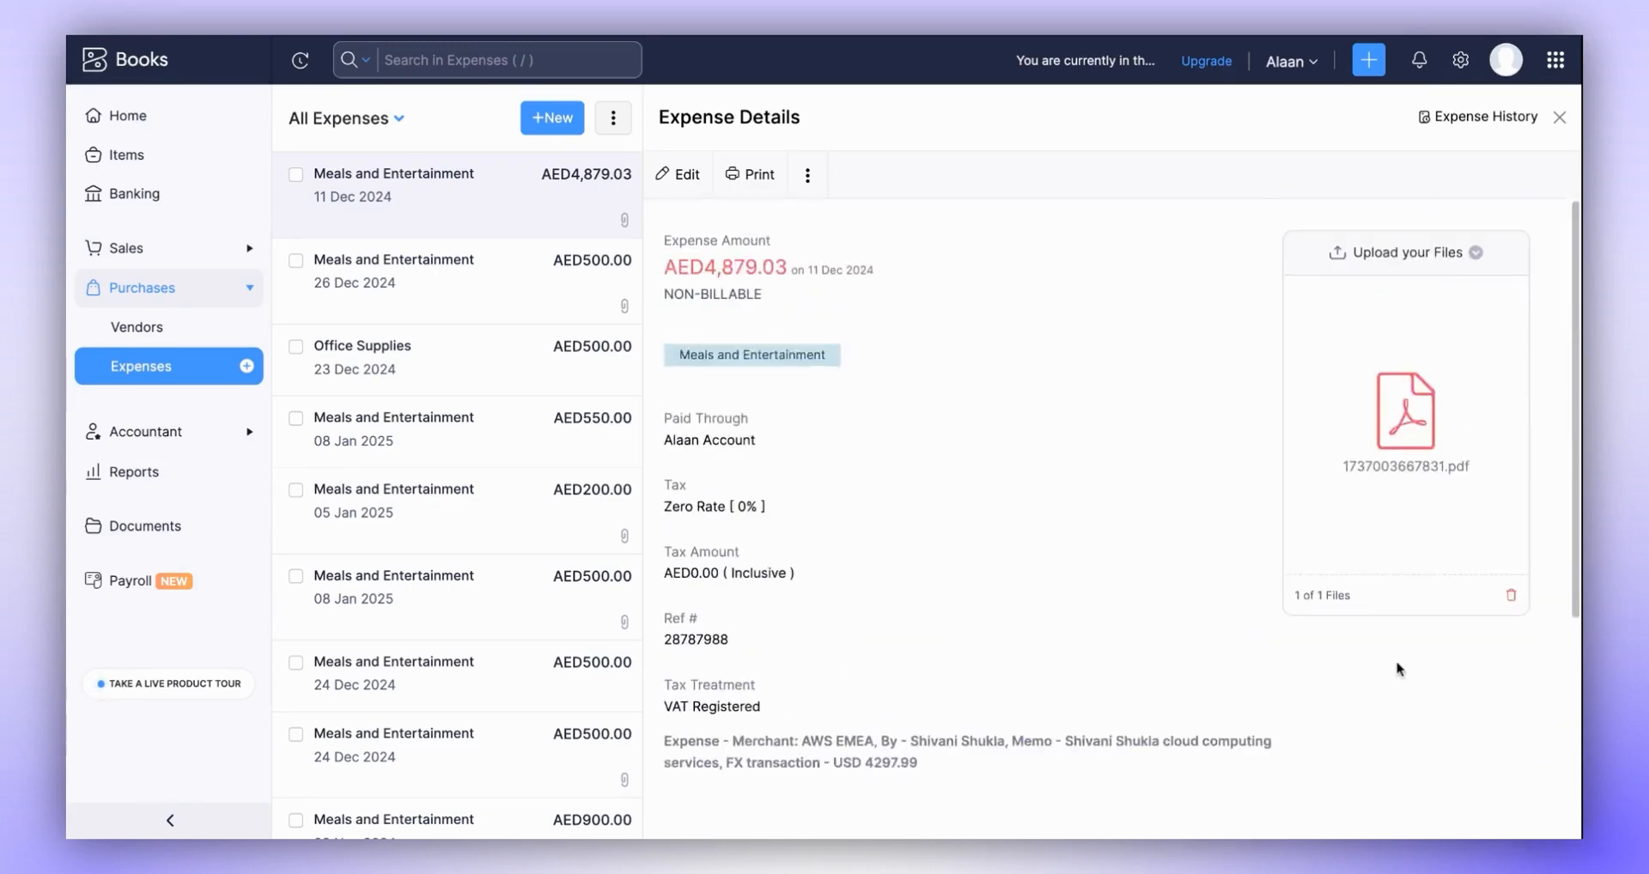
{"action": "left_click", "coordinate": [1405, 439]}
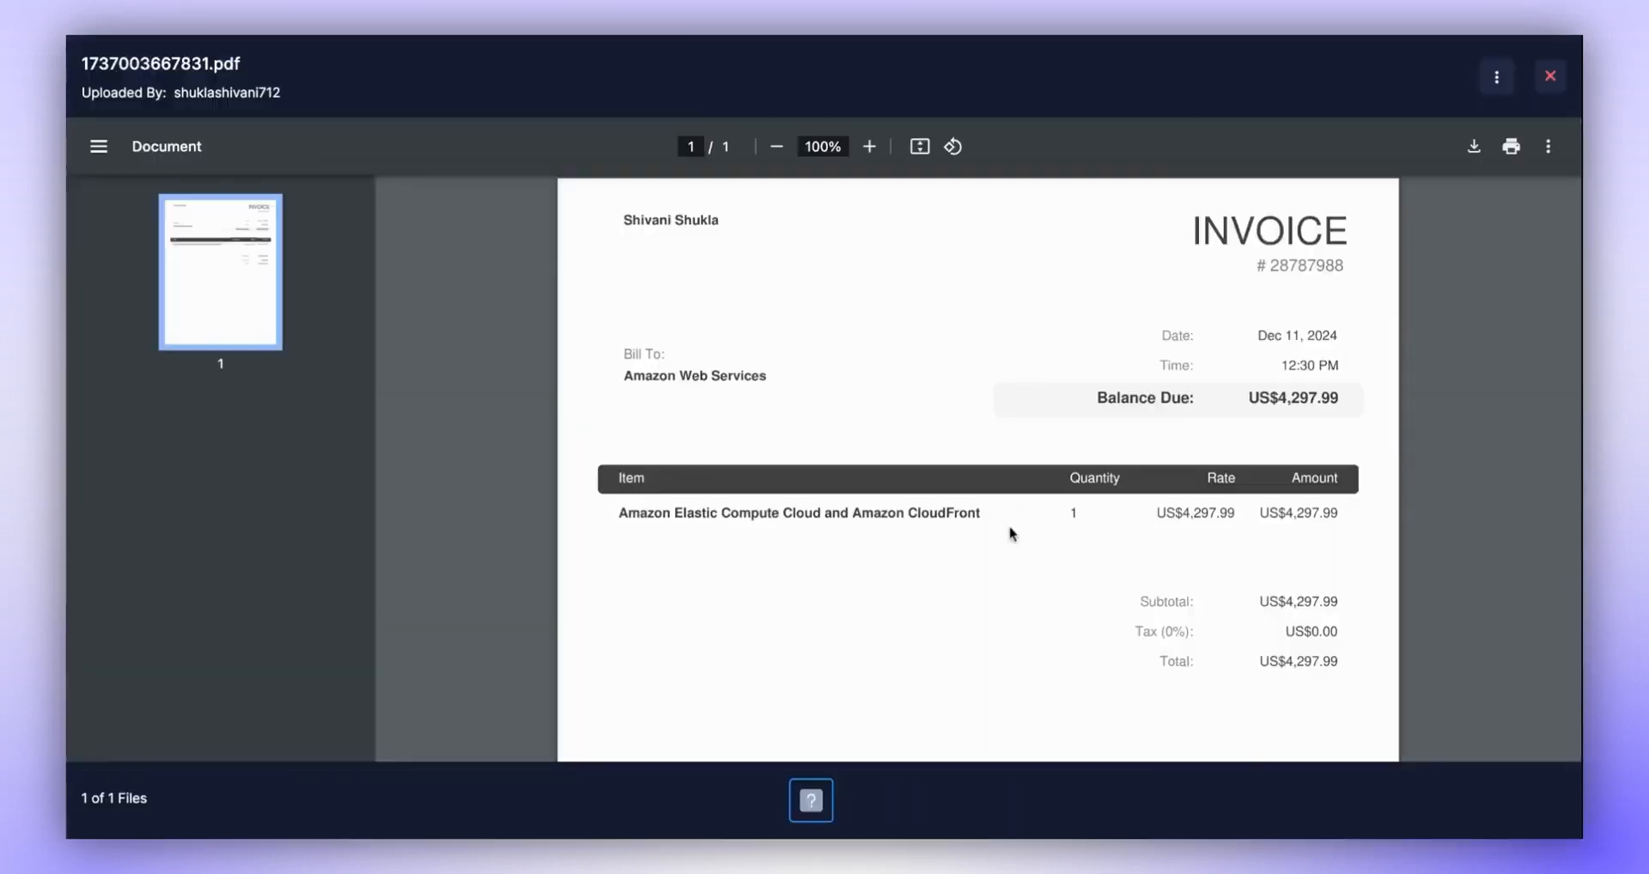
{"action": "left_click", "coordinate": [1553, 76]}
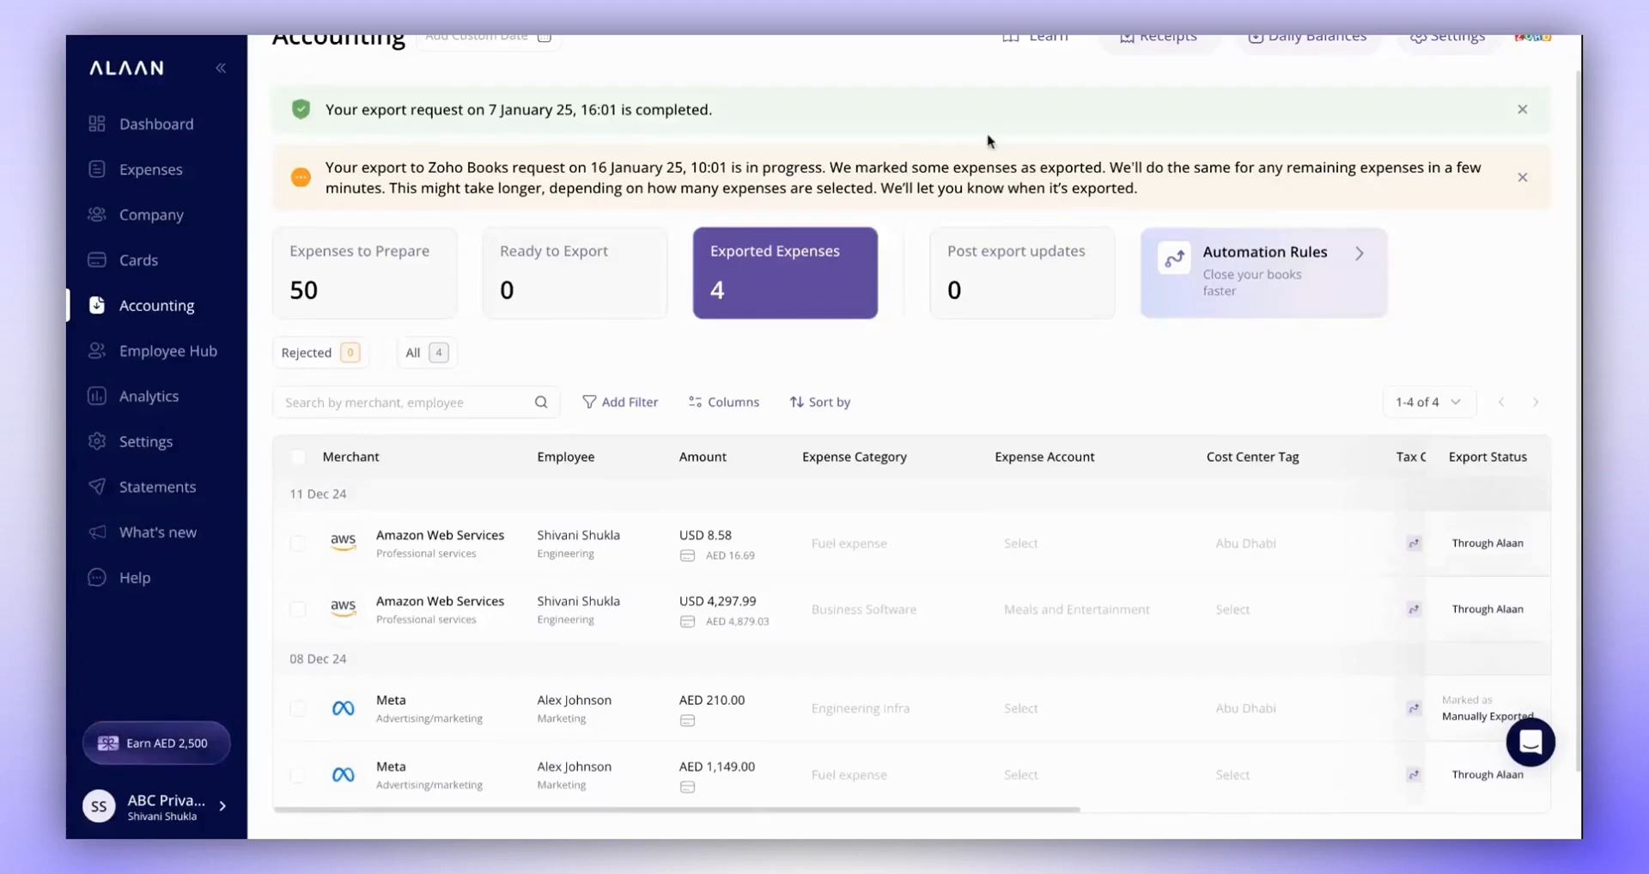
- Return to the Alaan settings and open the Zoho Books integration page
{"action": "scroll", "coordinate": [988, 215], "scroll_direction": "up", "scroll_amount": 1}
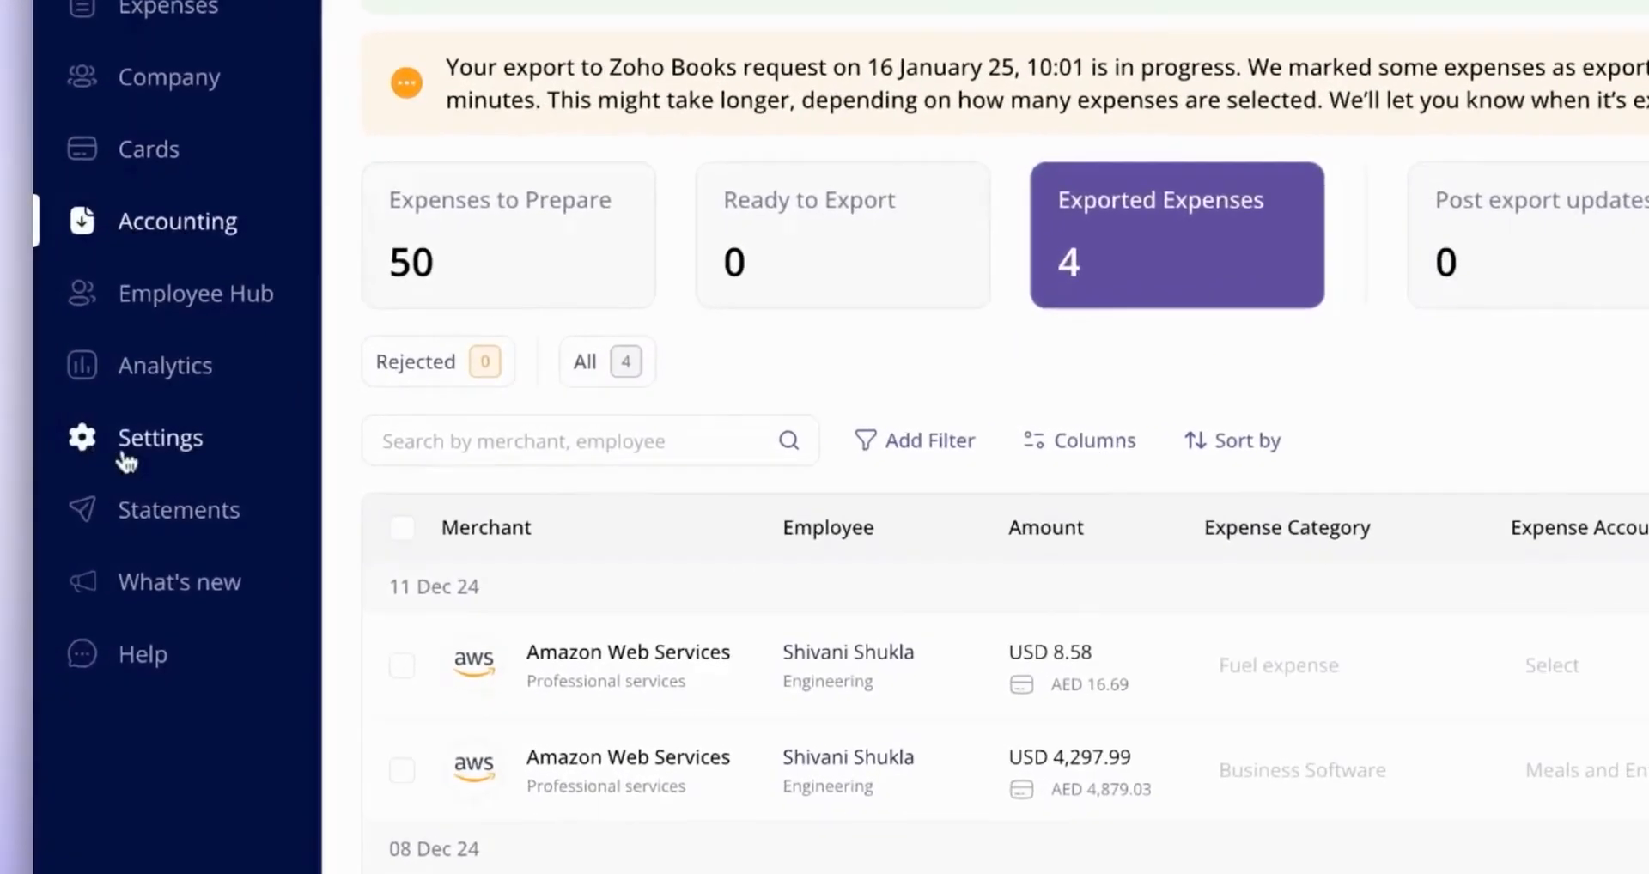
{"action": "left_click", "coordinate": [126, 461]}
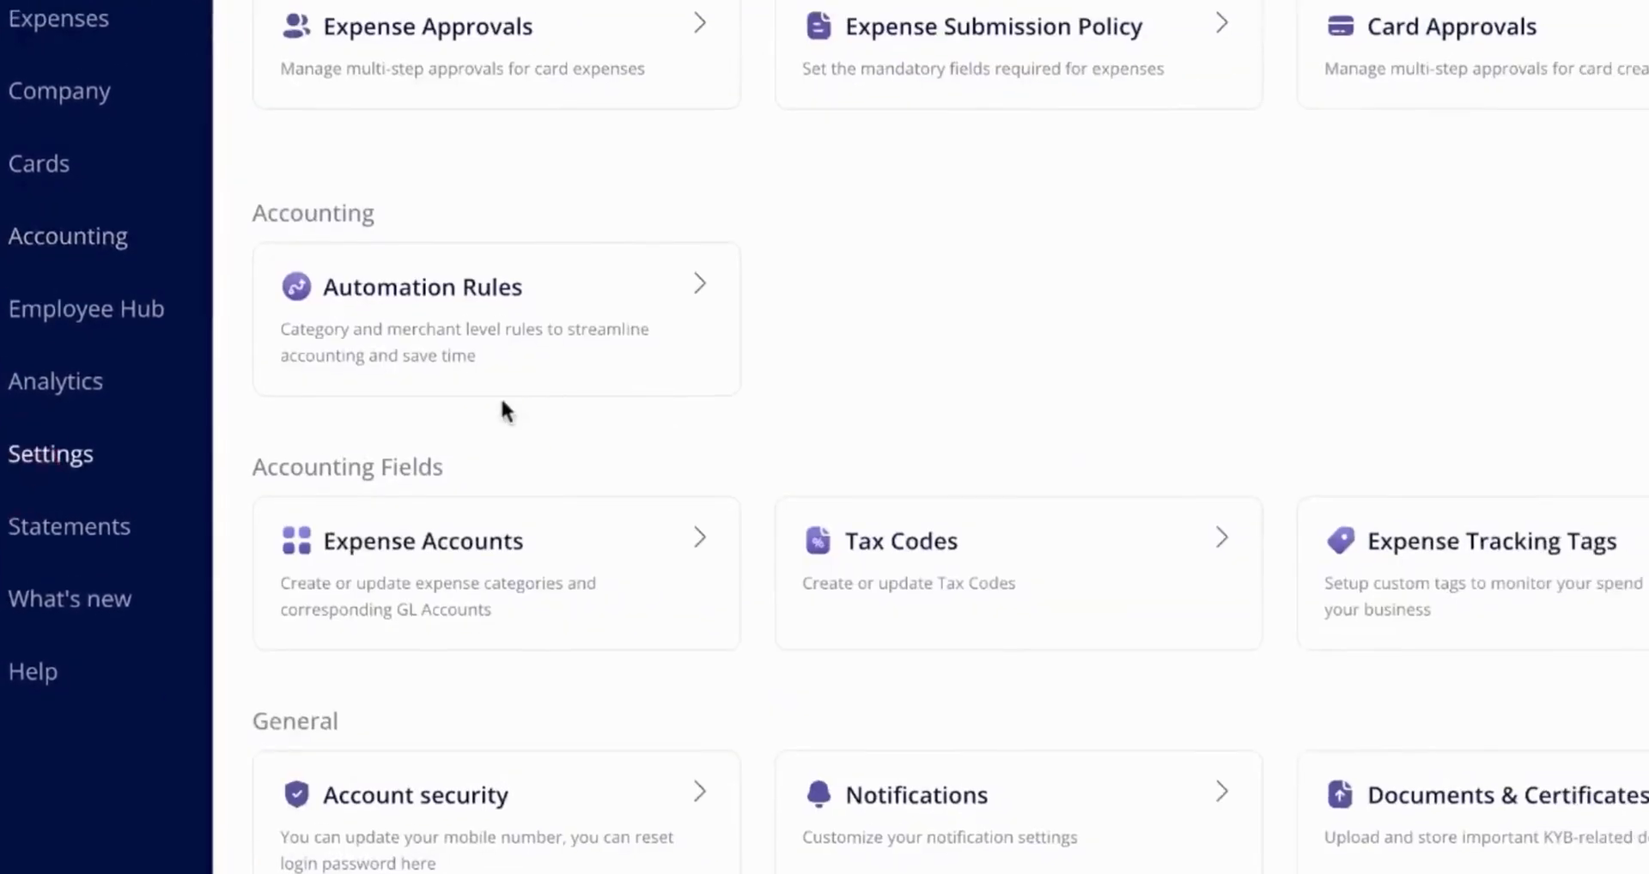
{"action": "left_click", "coordinate": [718, 375]}
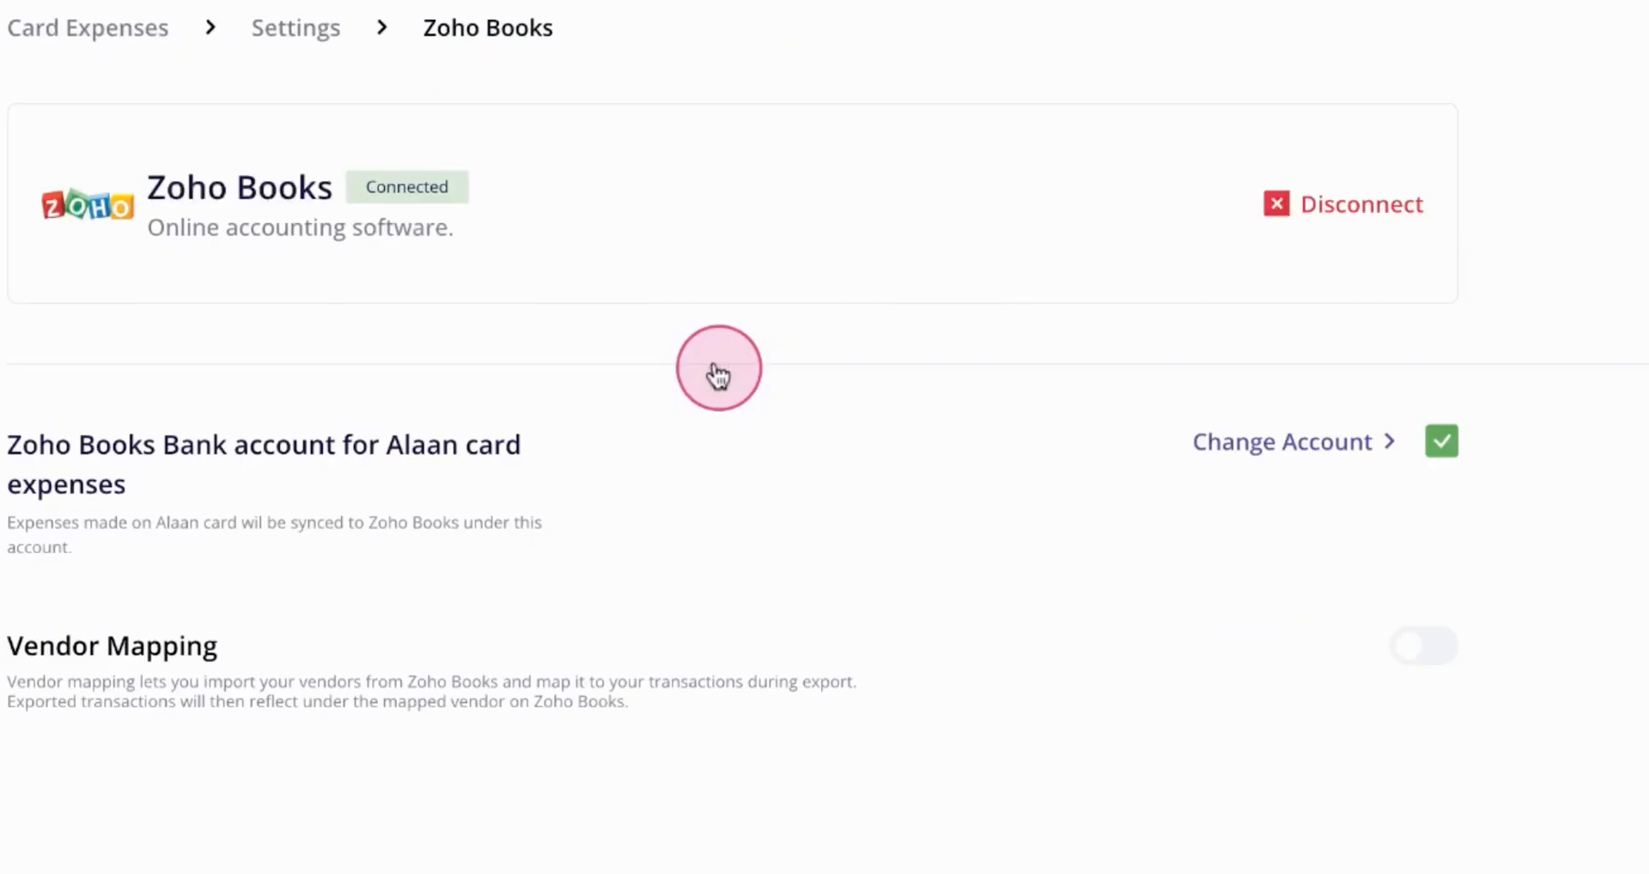